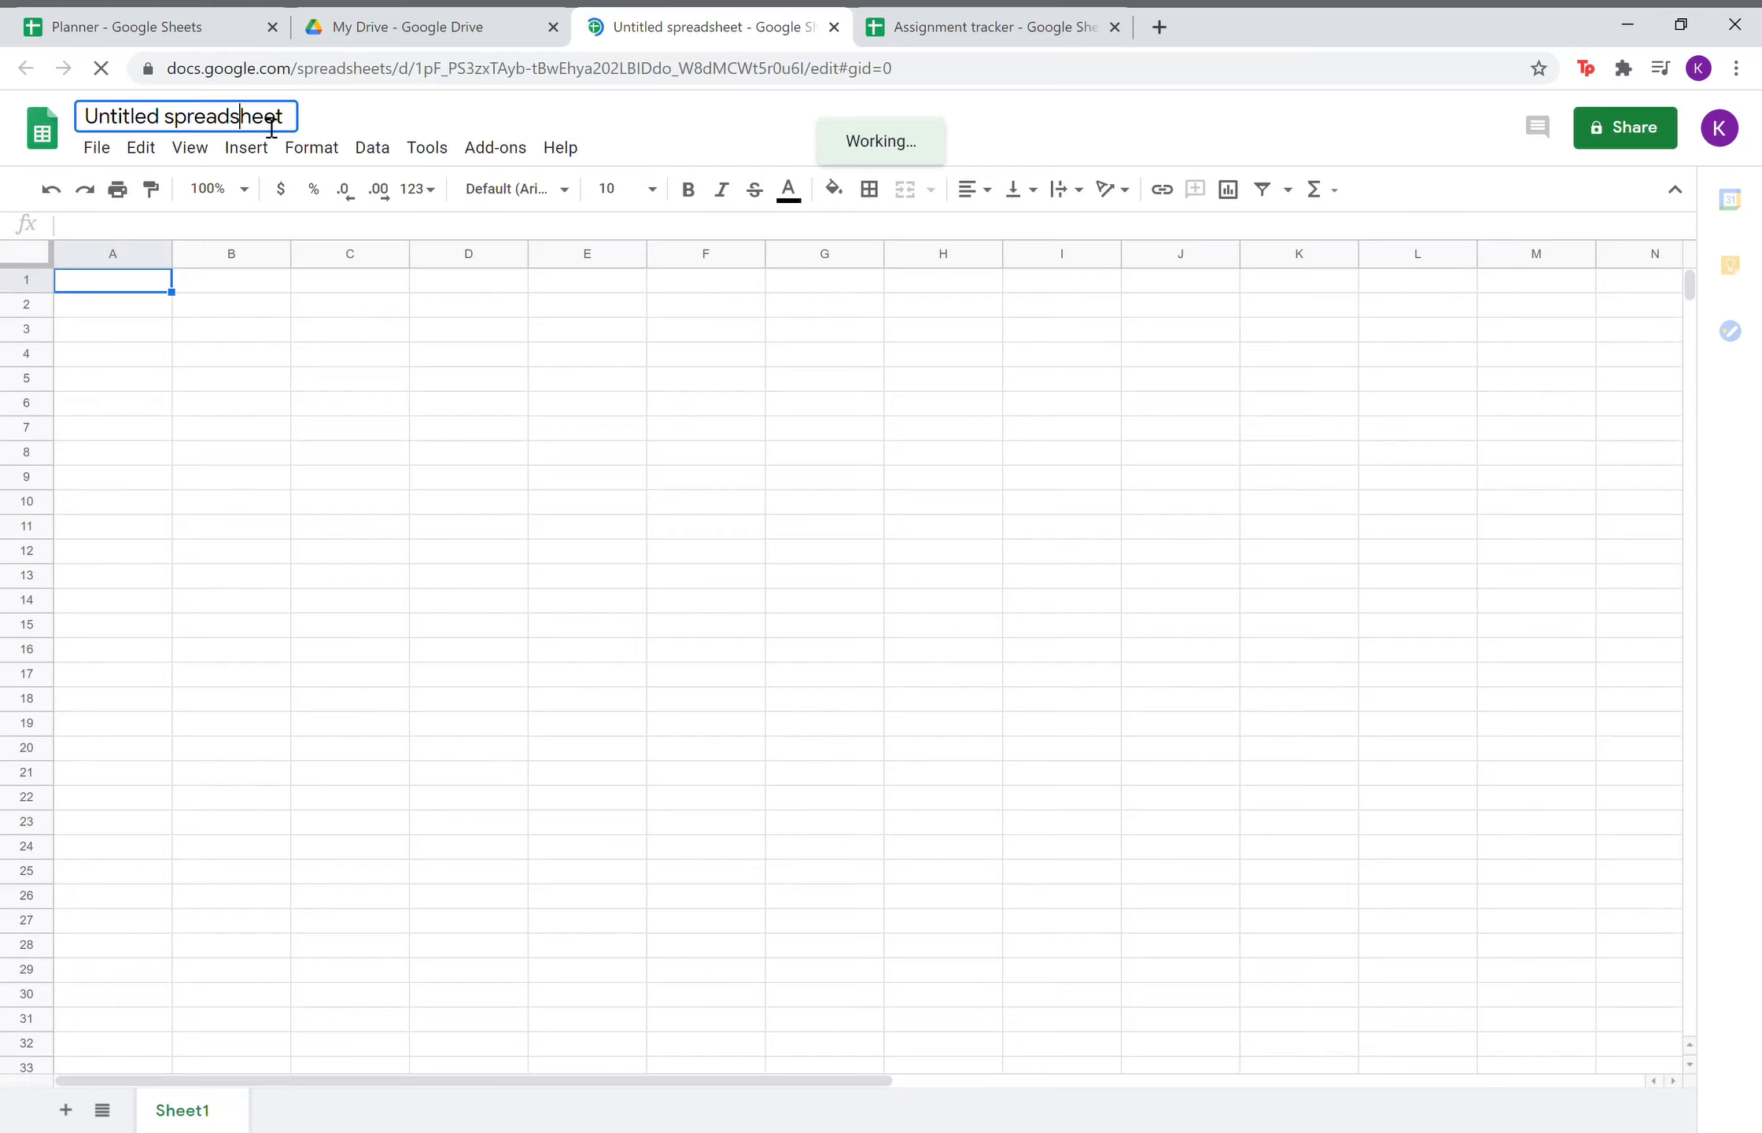
Rename the untitled spreadsheet as "Planner".
left_click(288, 124)
type("Pl")
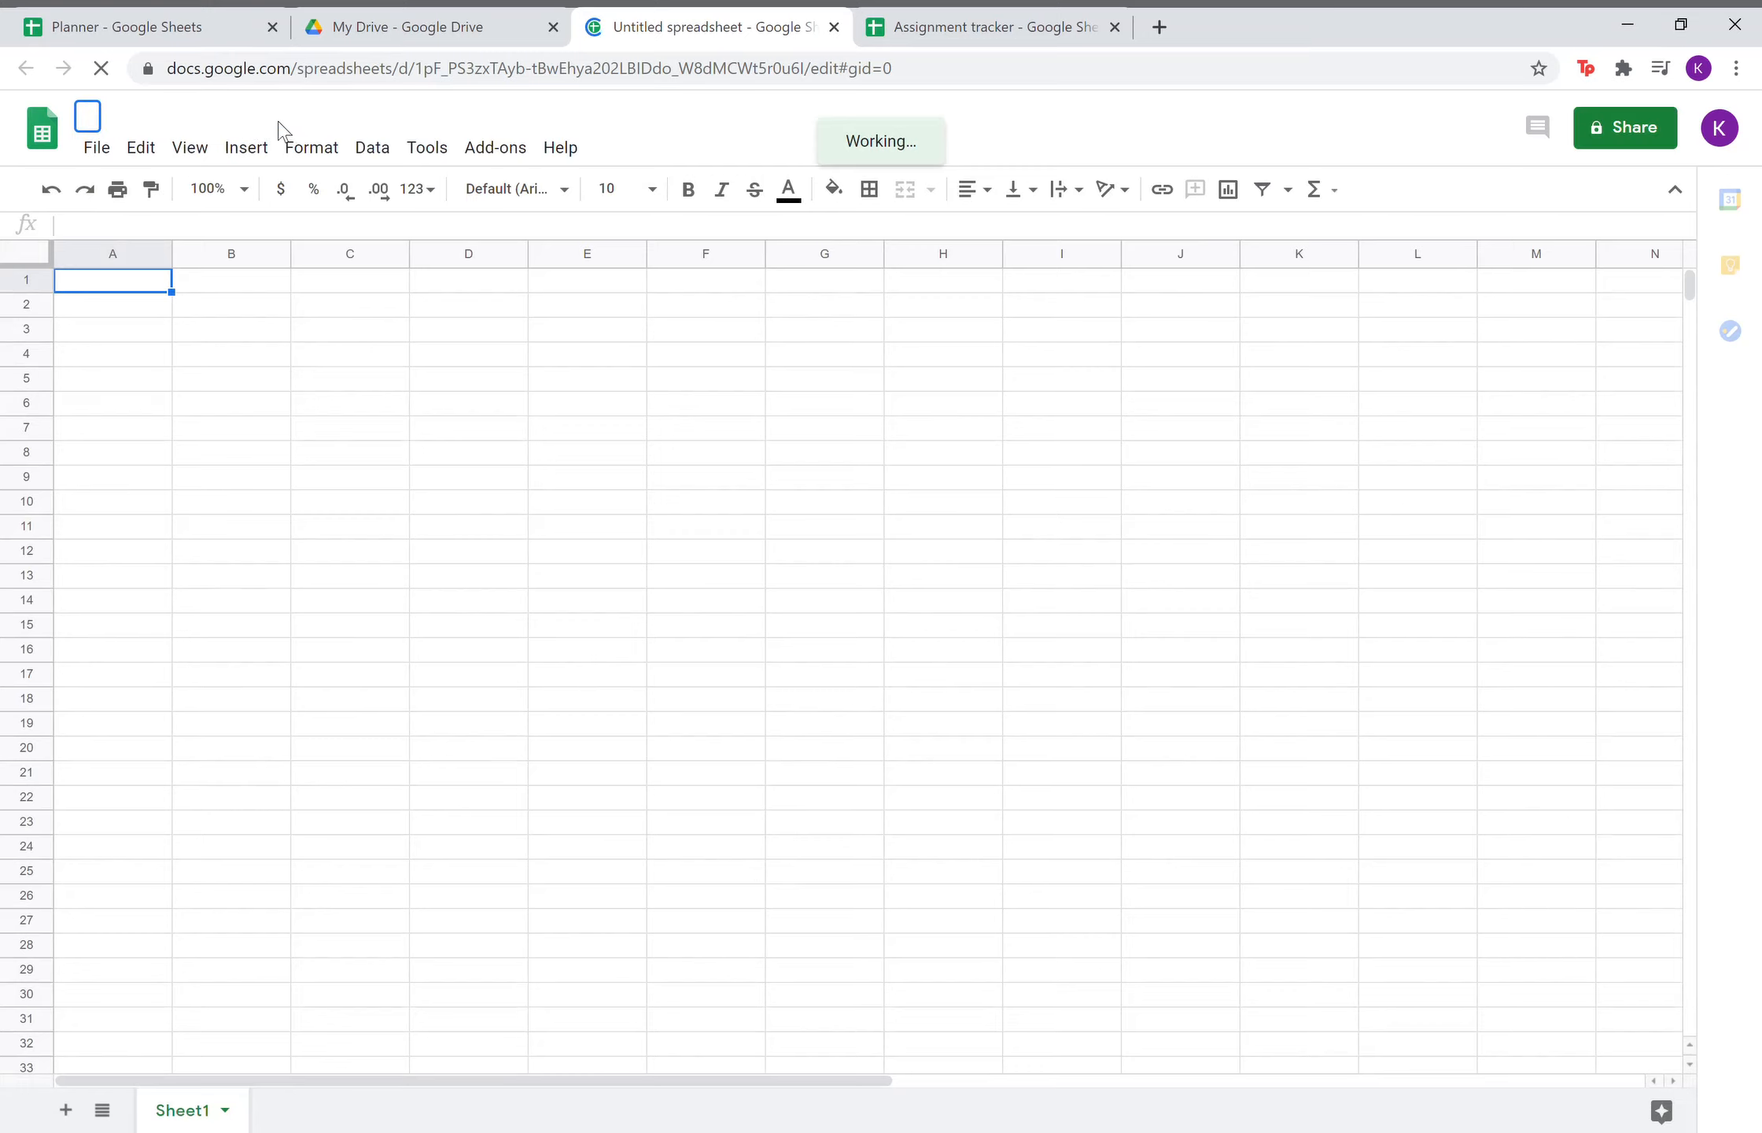
type("anner")
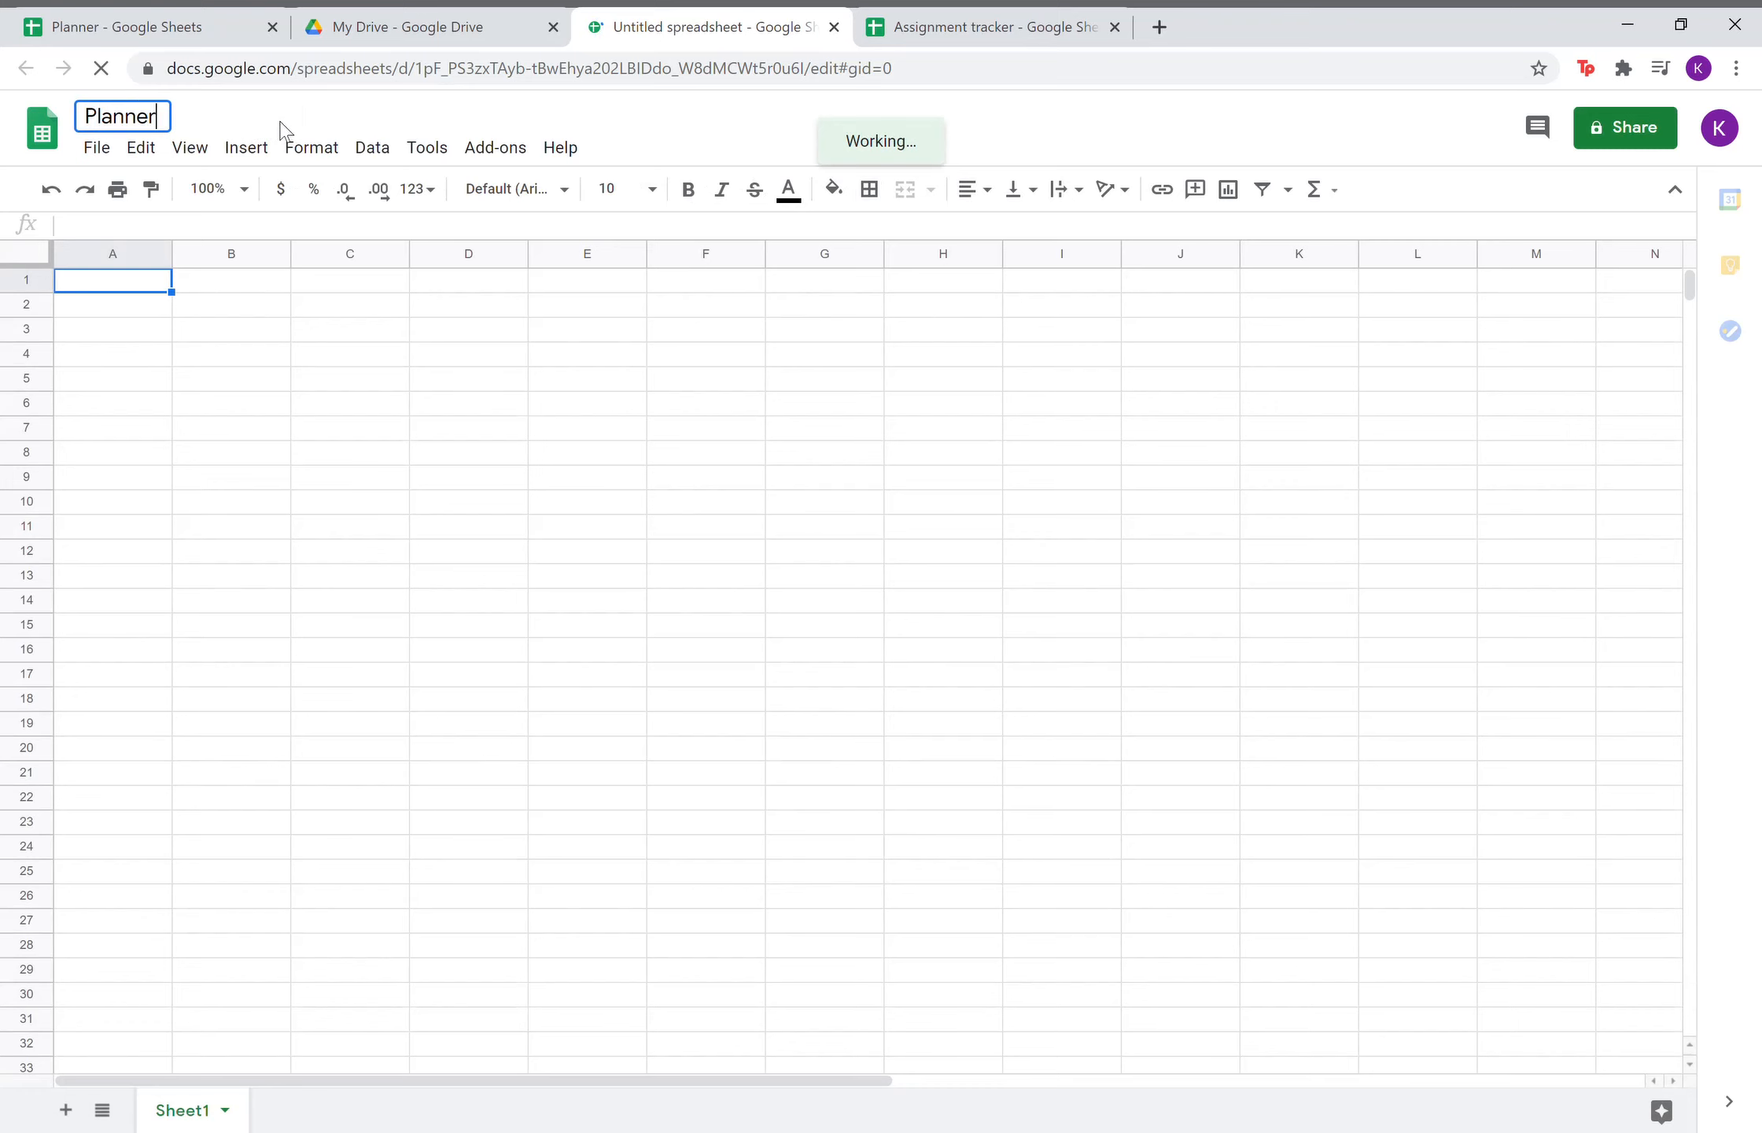
key("Return")
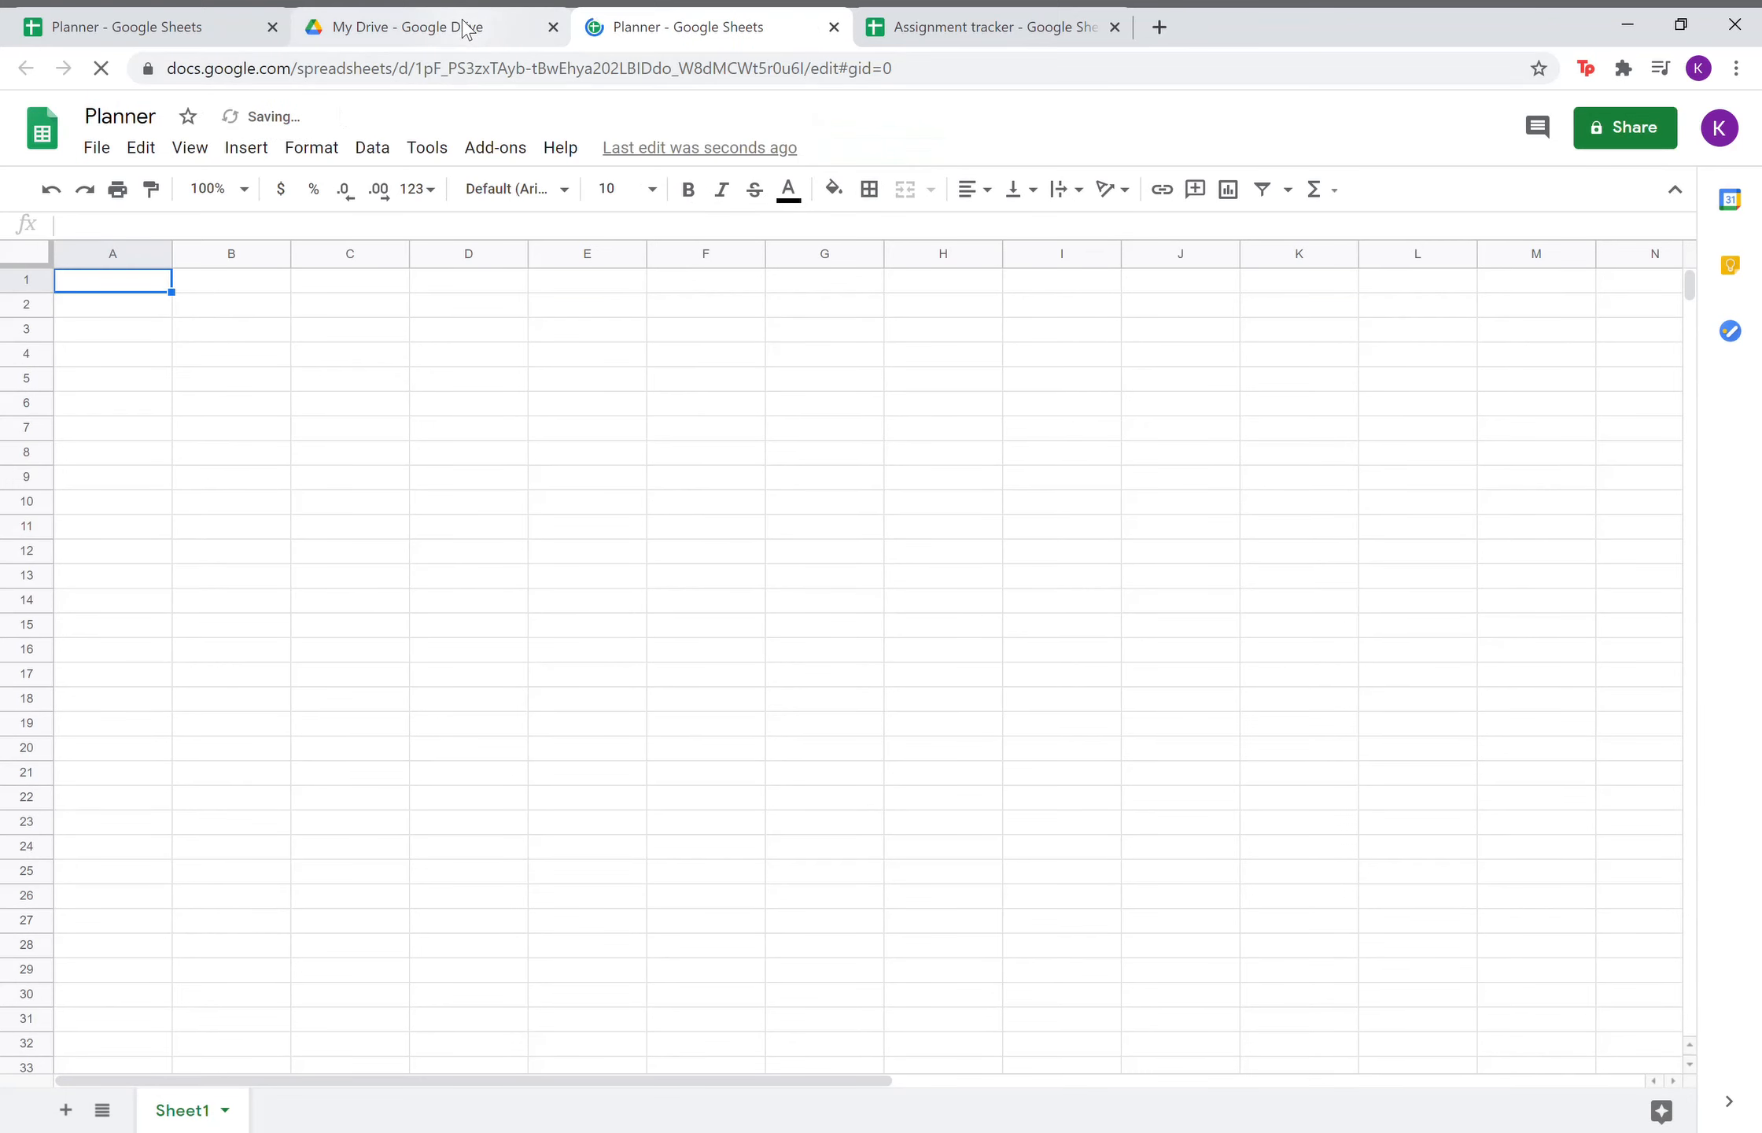
Switch to Google Drive and create a new Google Sheets file from the Assignment tracker template in the Education section.
left_click(465, 25)
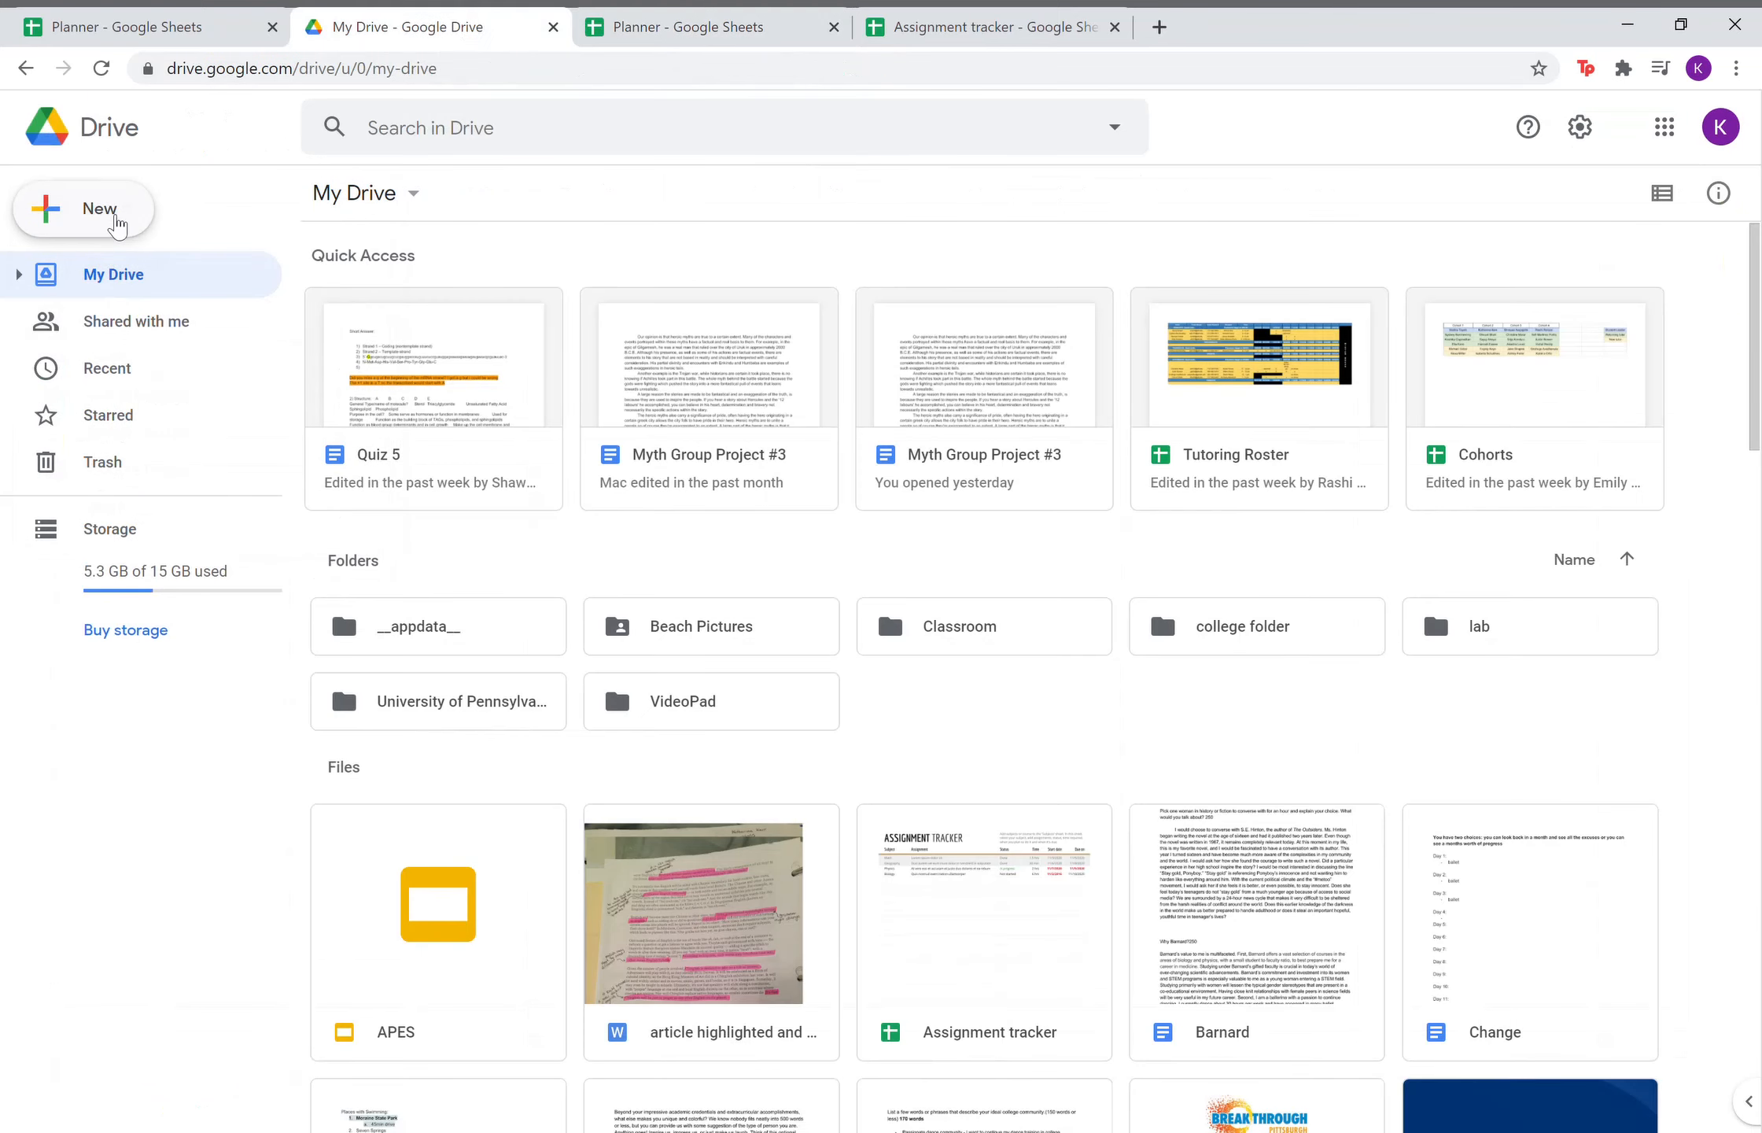
left_click(116, 226)
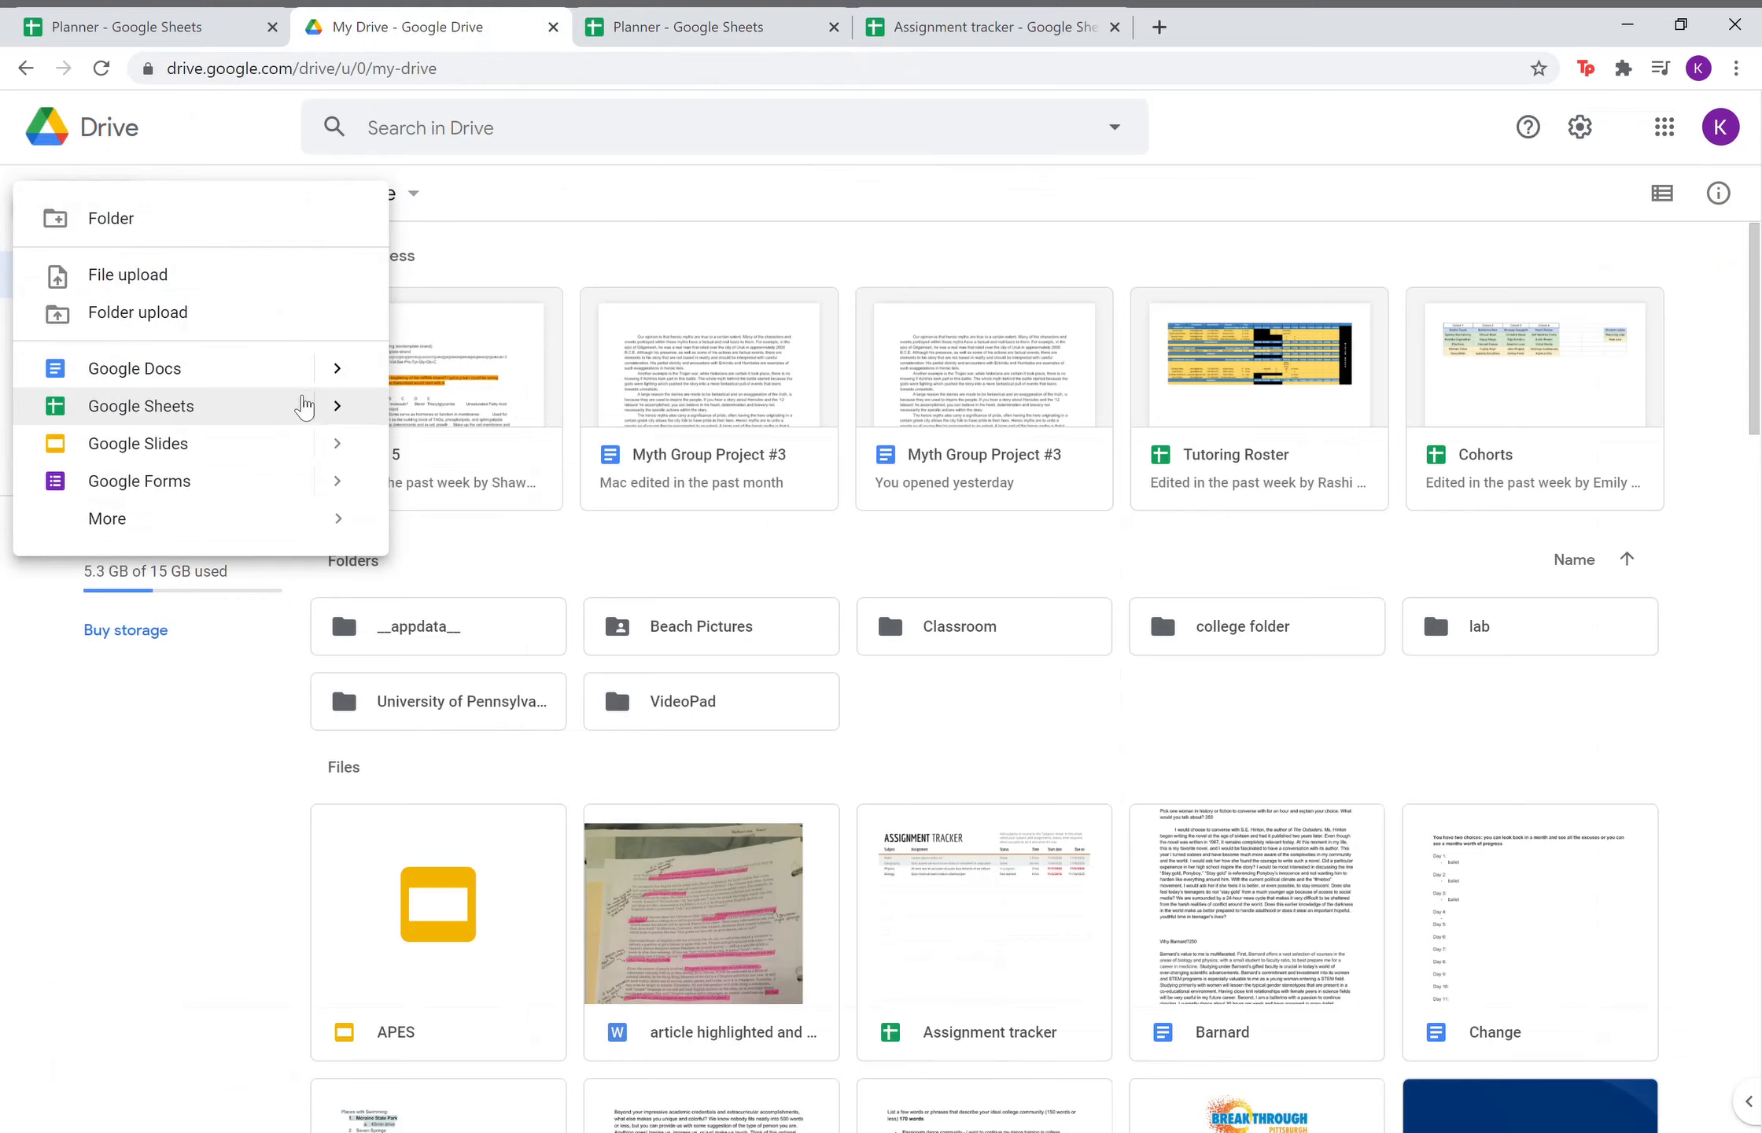
mouse_move(339, 405)
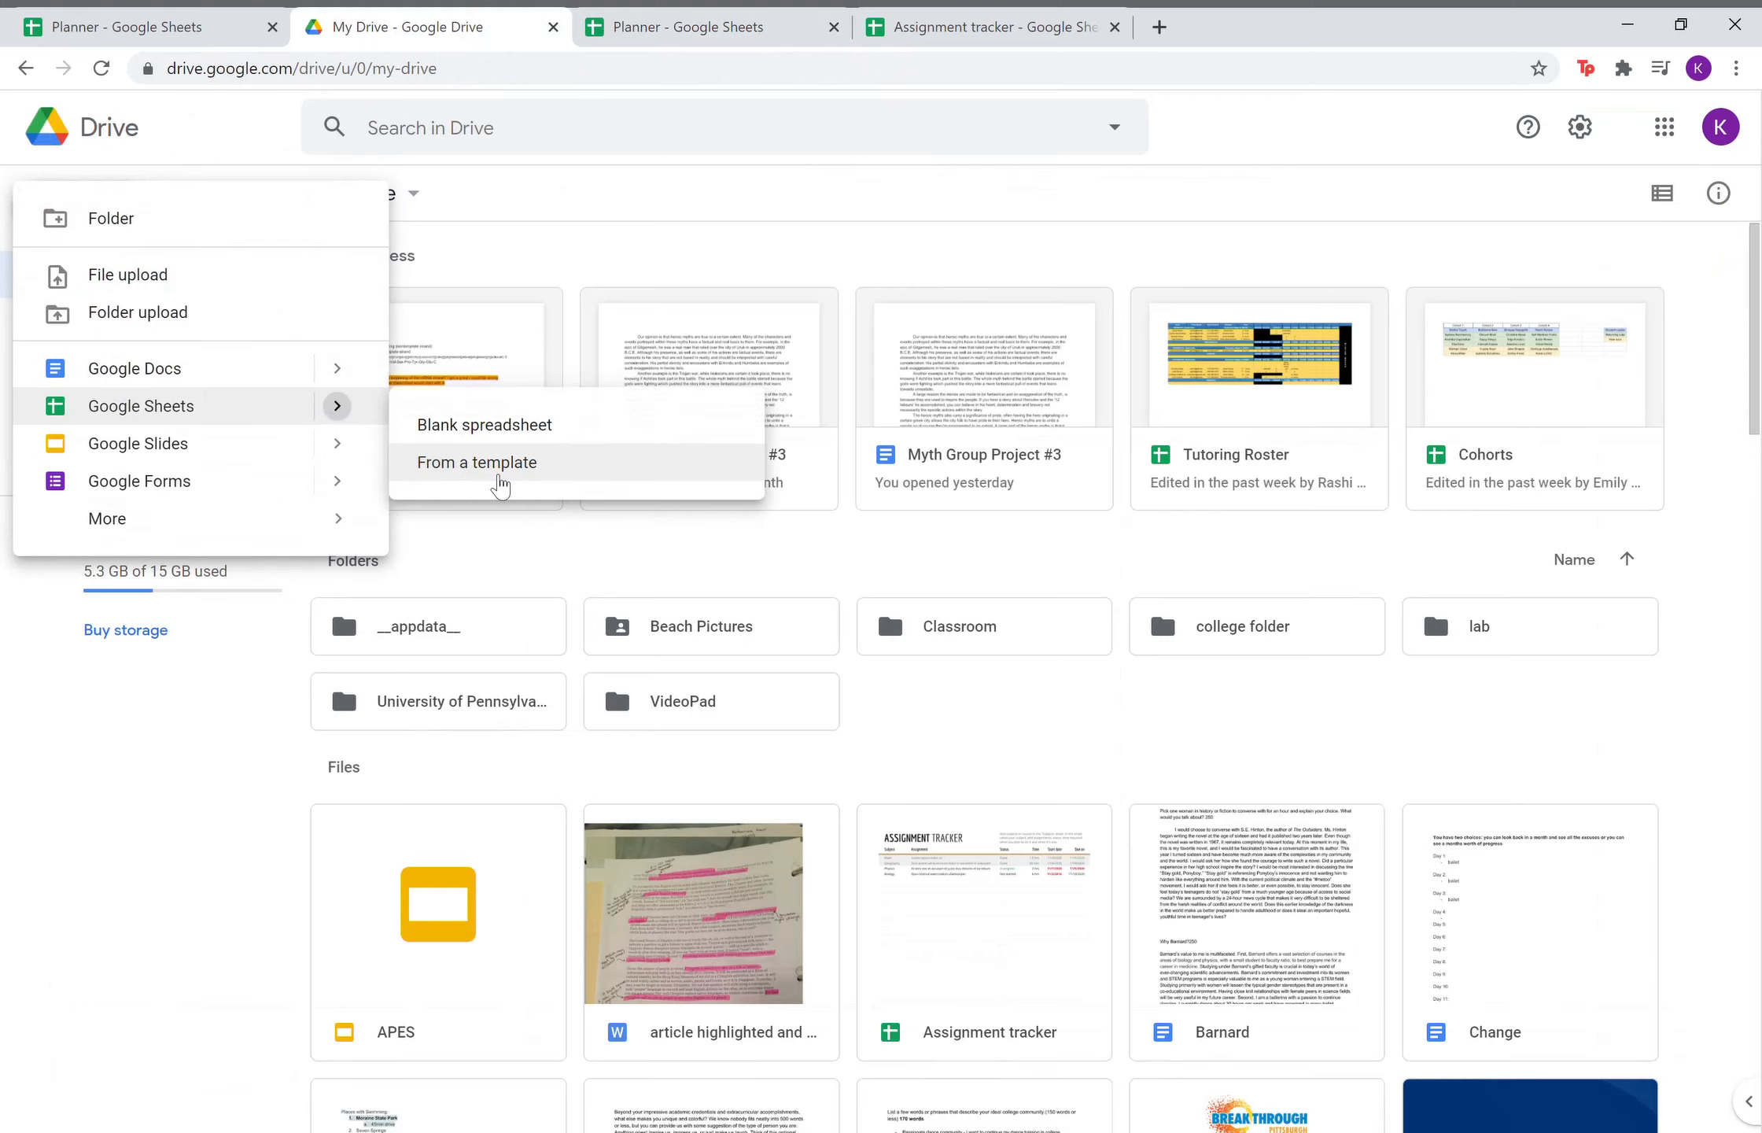
left_click(493, 476)
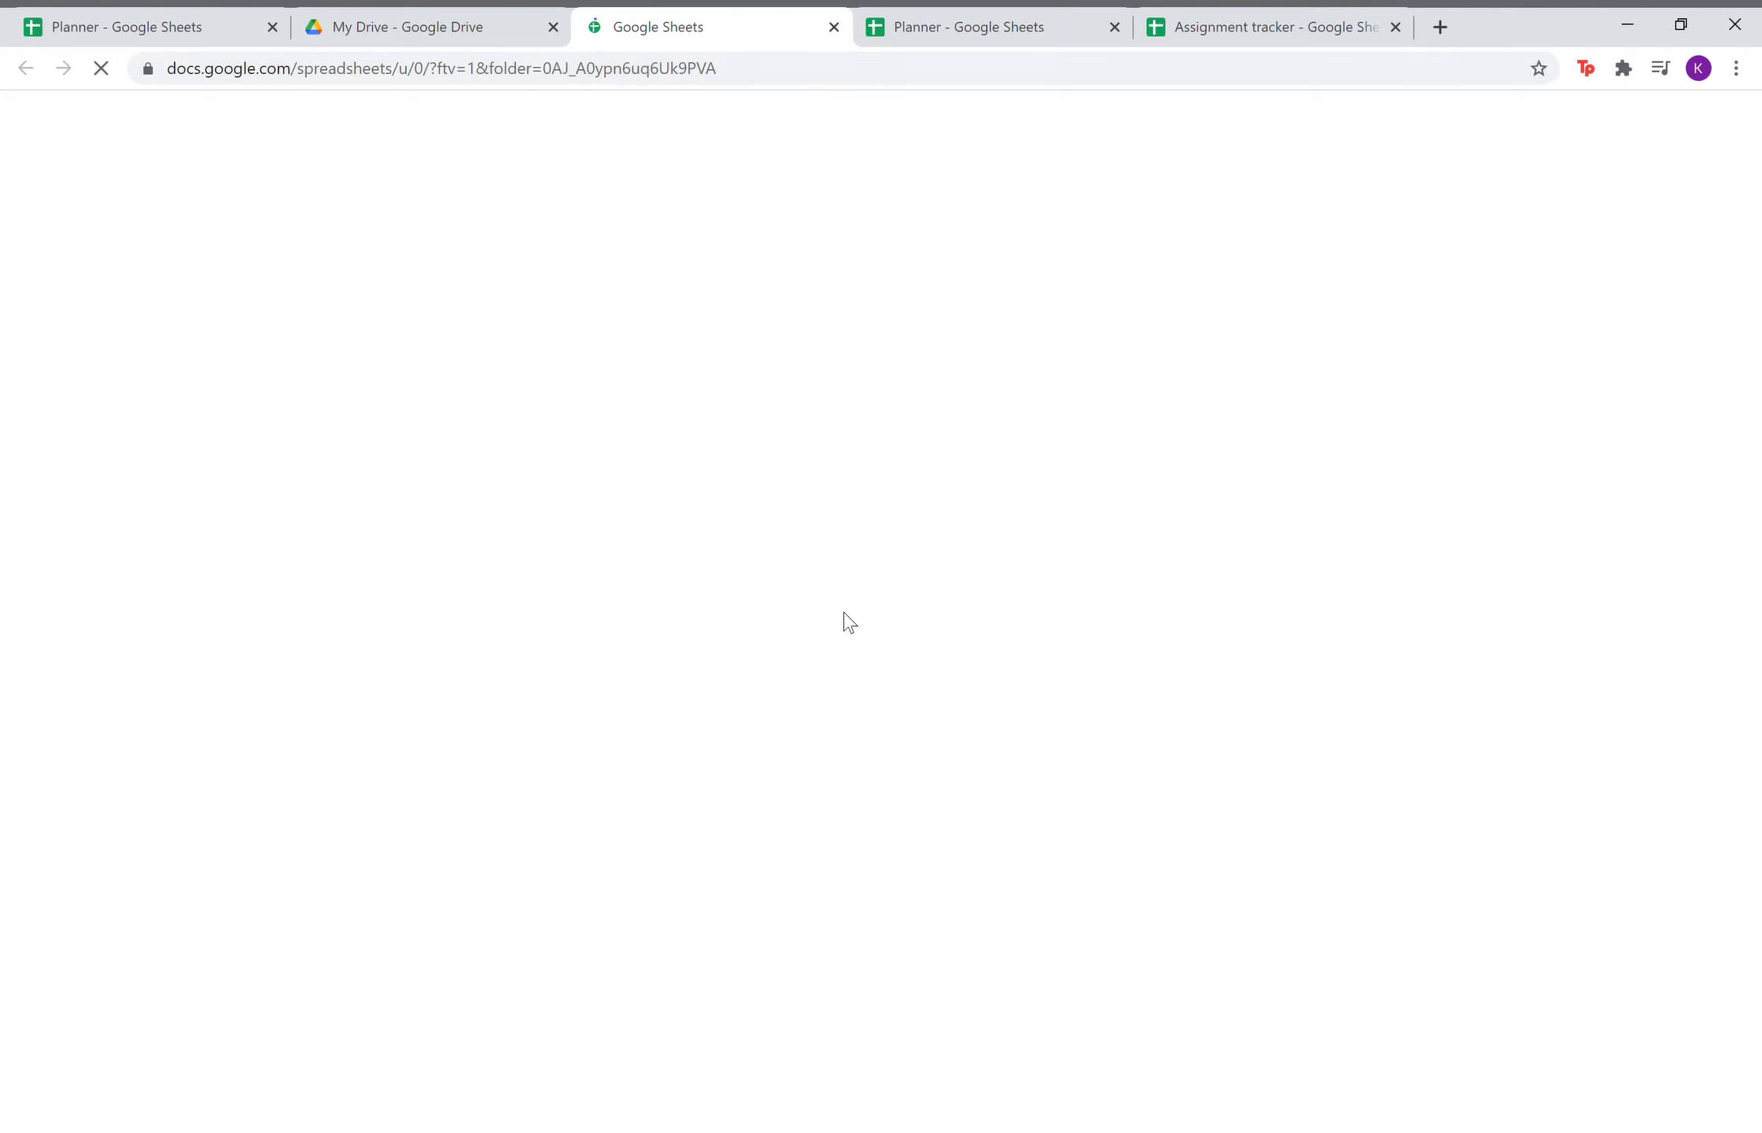
scroll(847, 621, "down", 5)
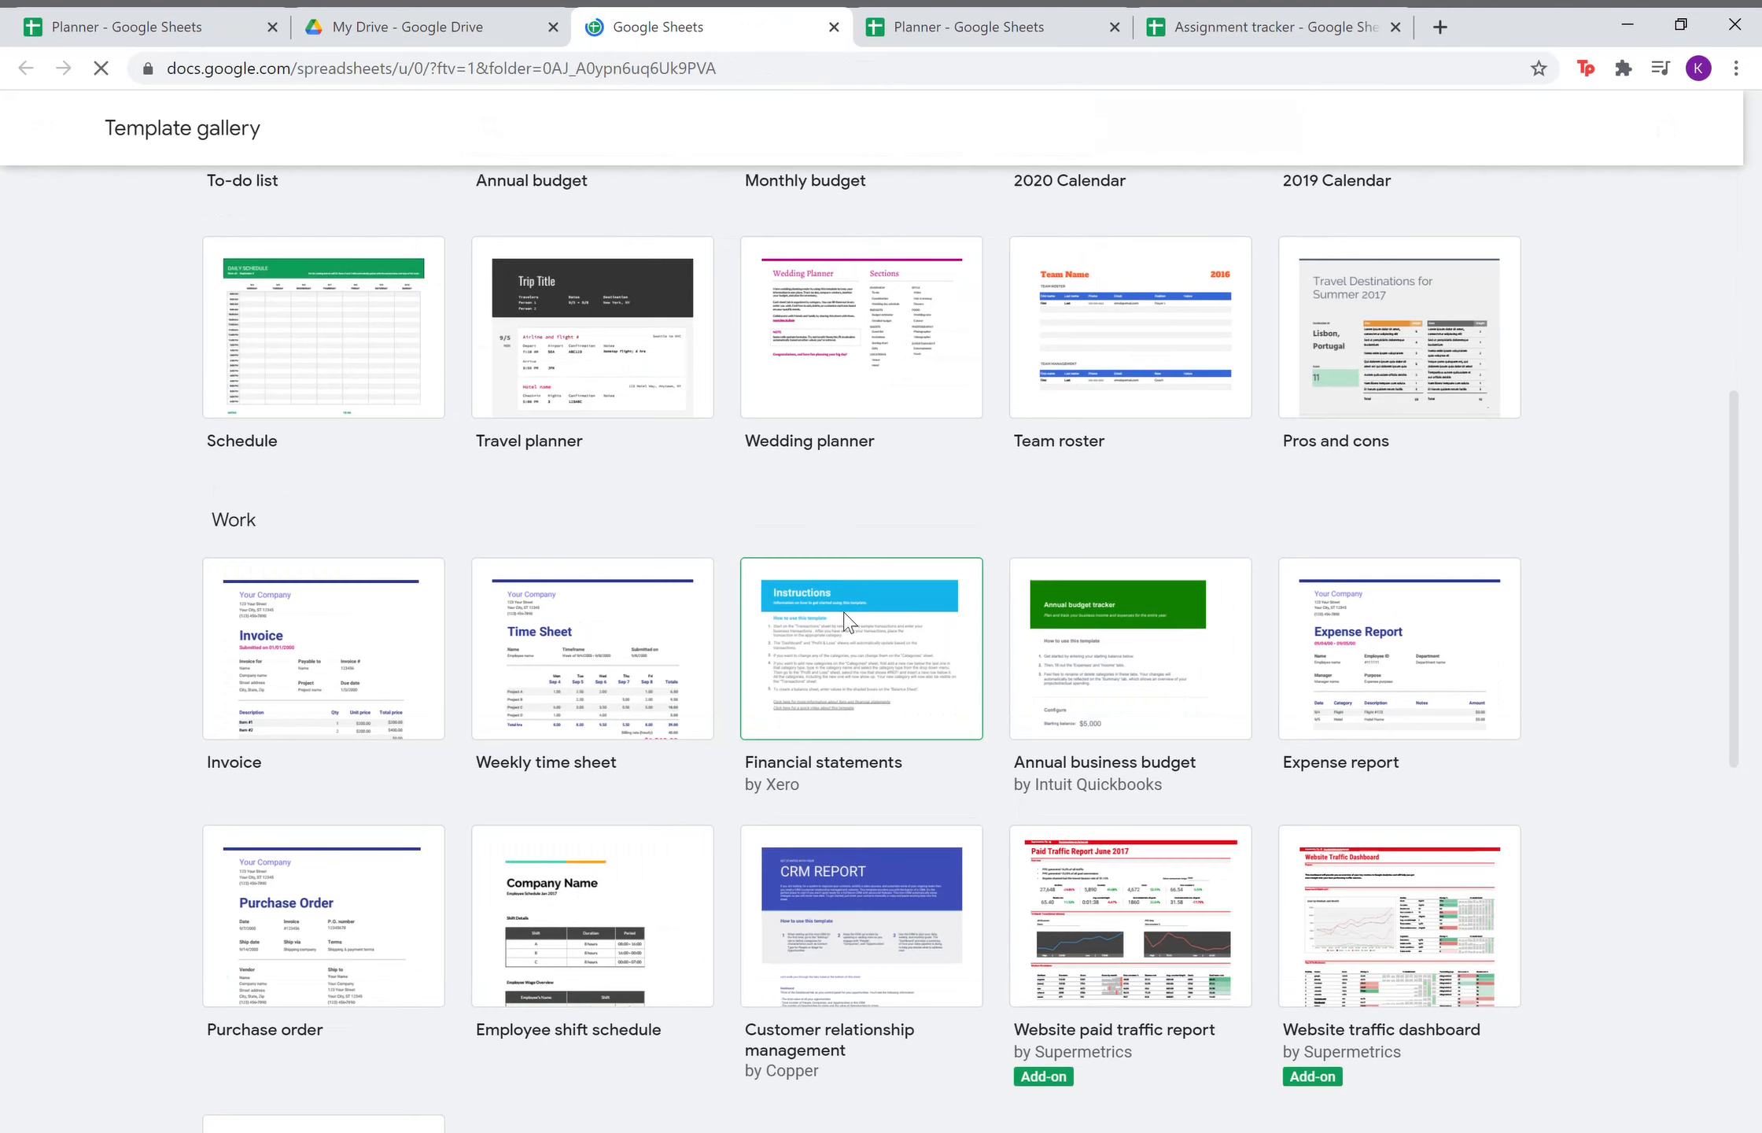
scroll(847, 622, "down", 8)
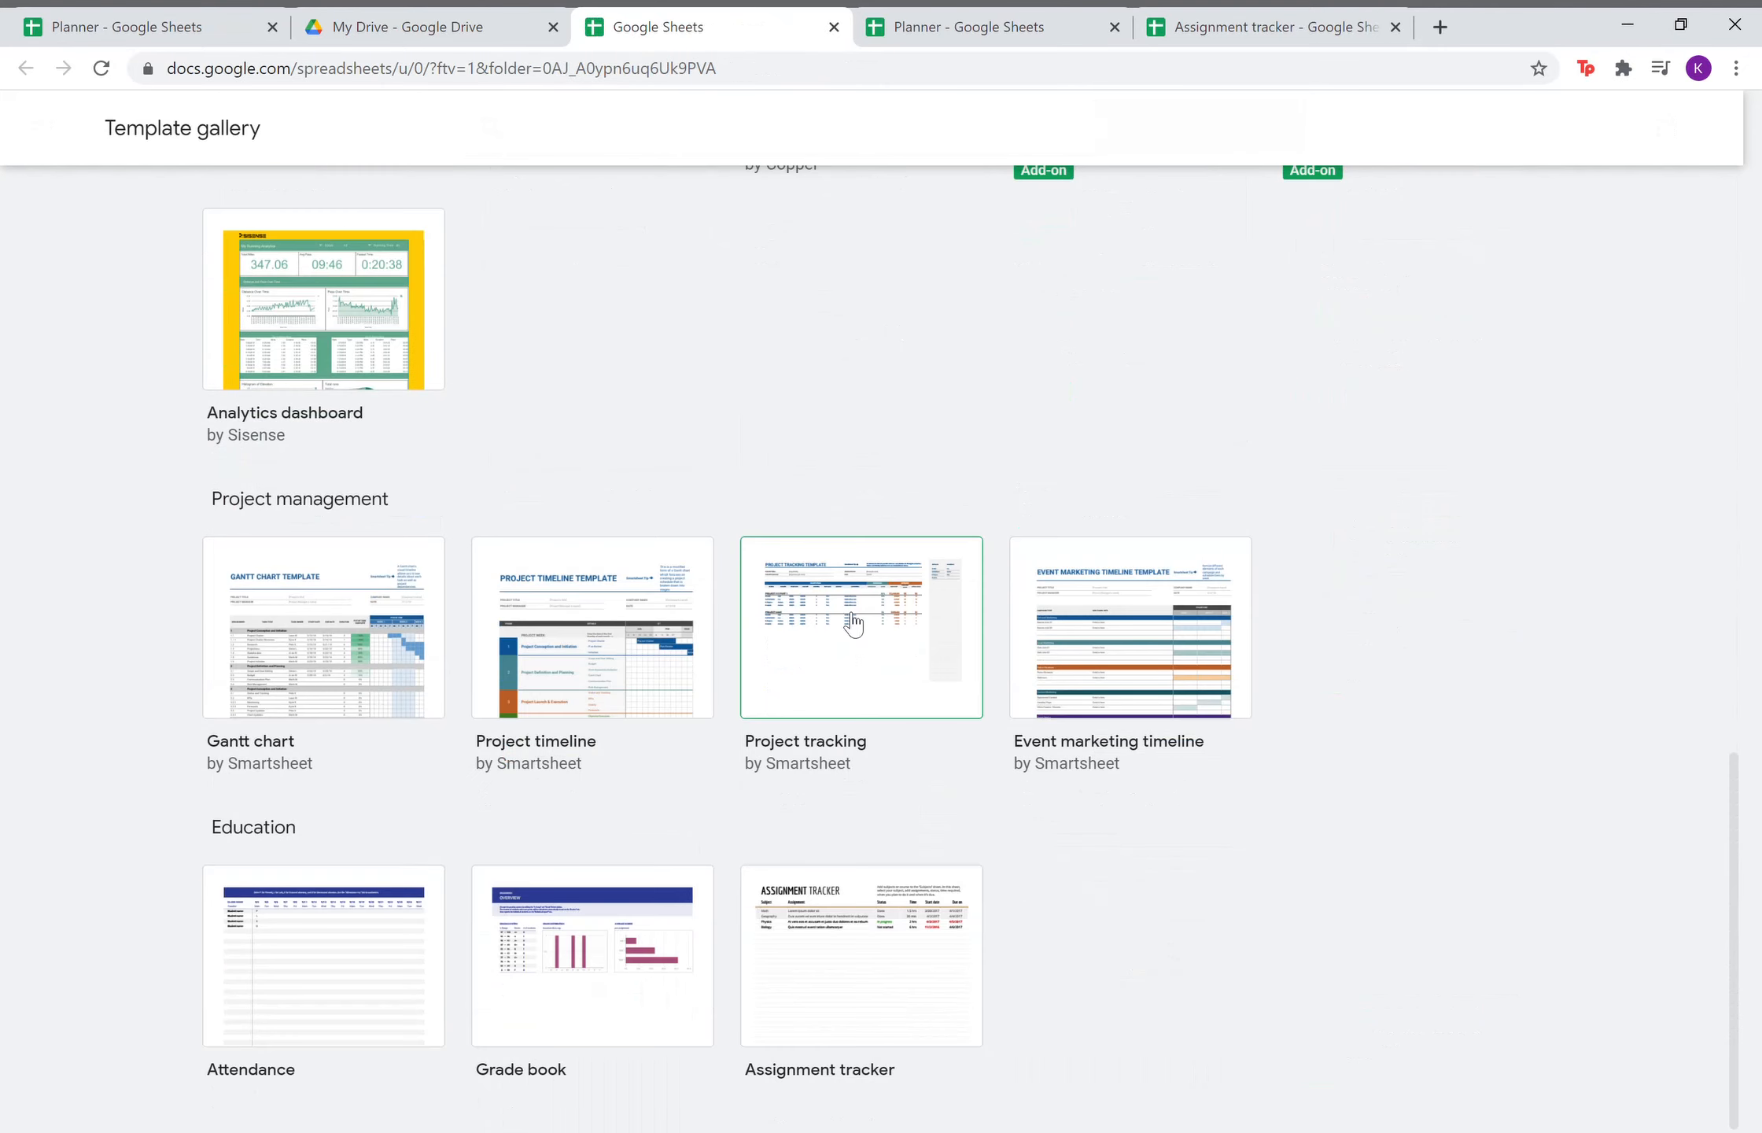
left_click(891, 1028)
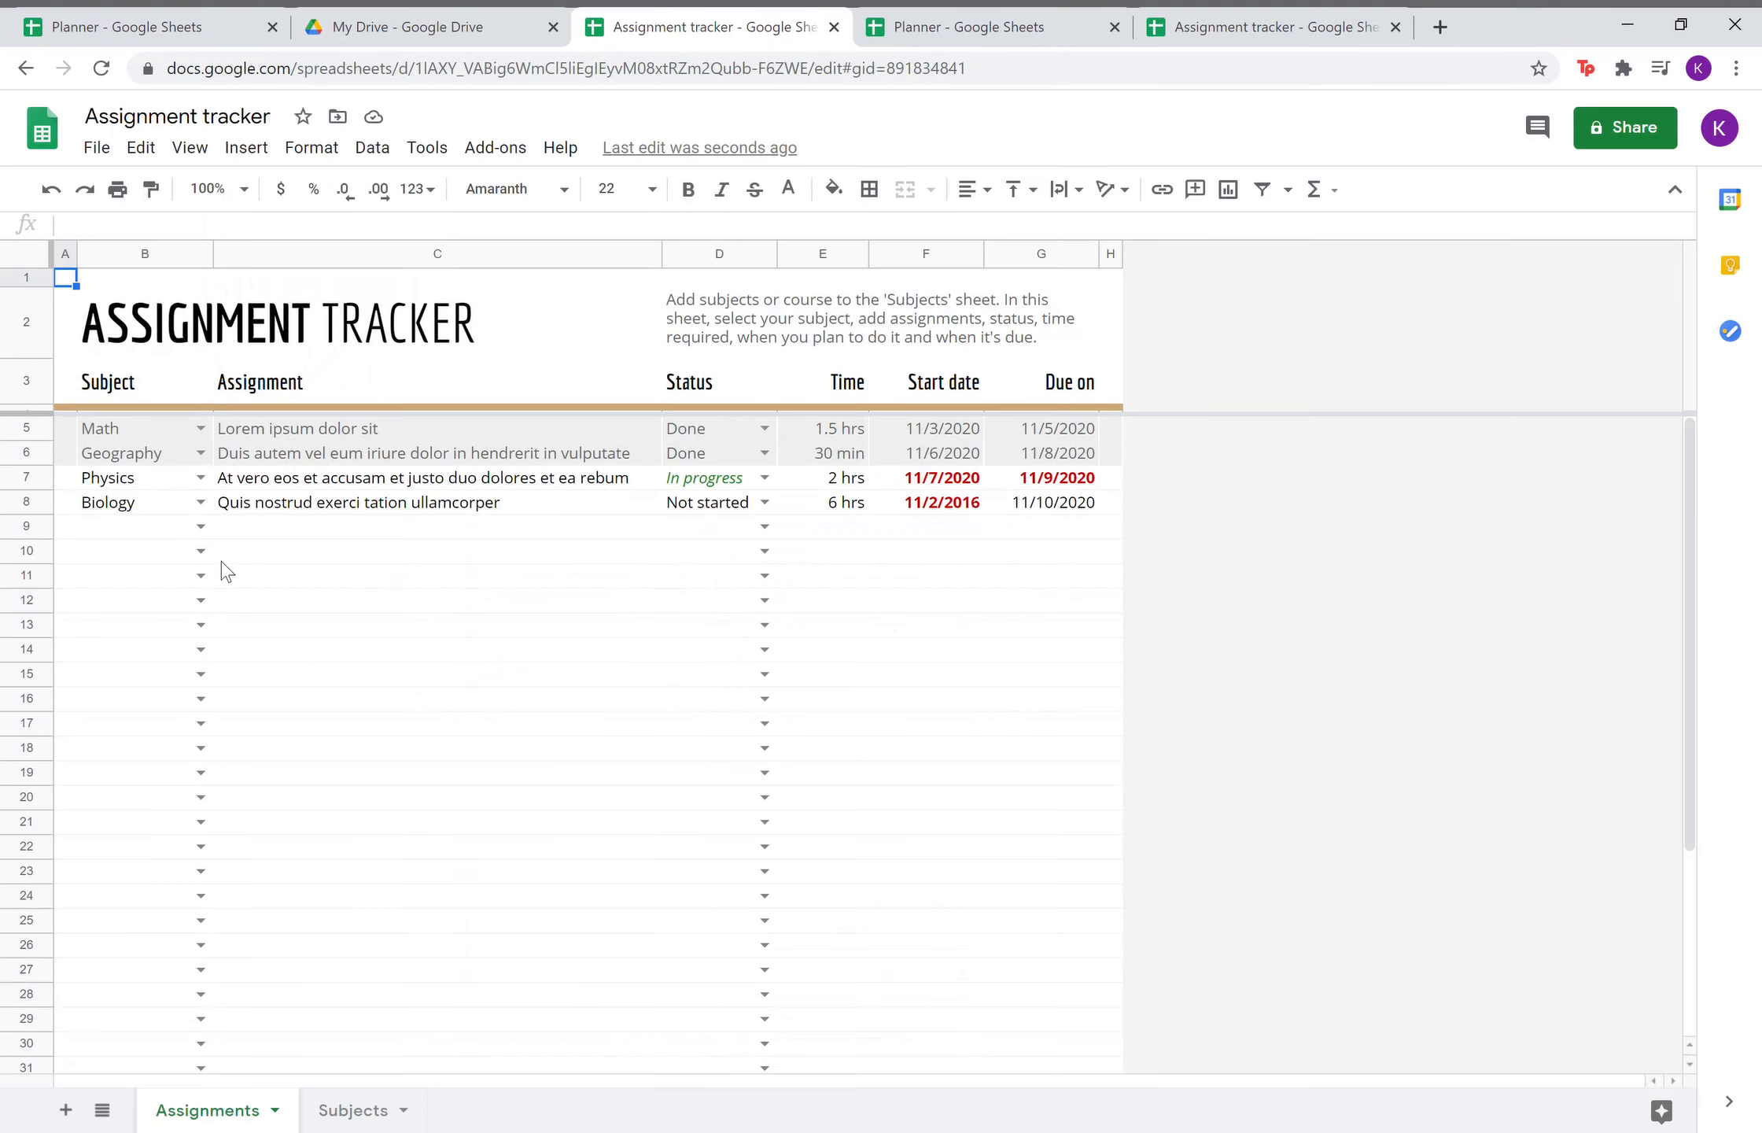
Copy the range A1:H15 of the Assignment tracker and paste it into the new Planner spreadsheet starting at cell A1.
left_click_drag(67, 279, 1116, 670)
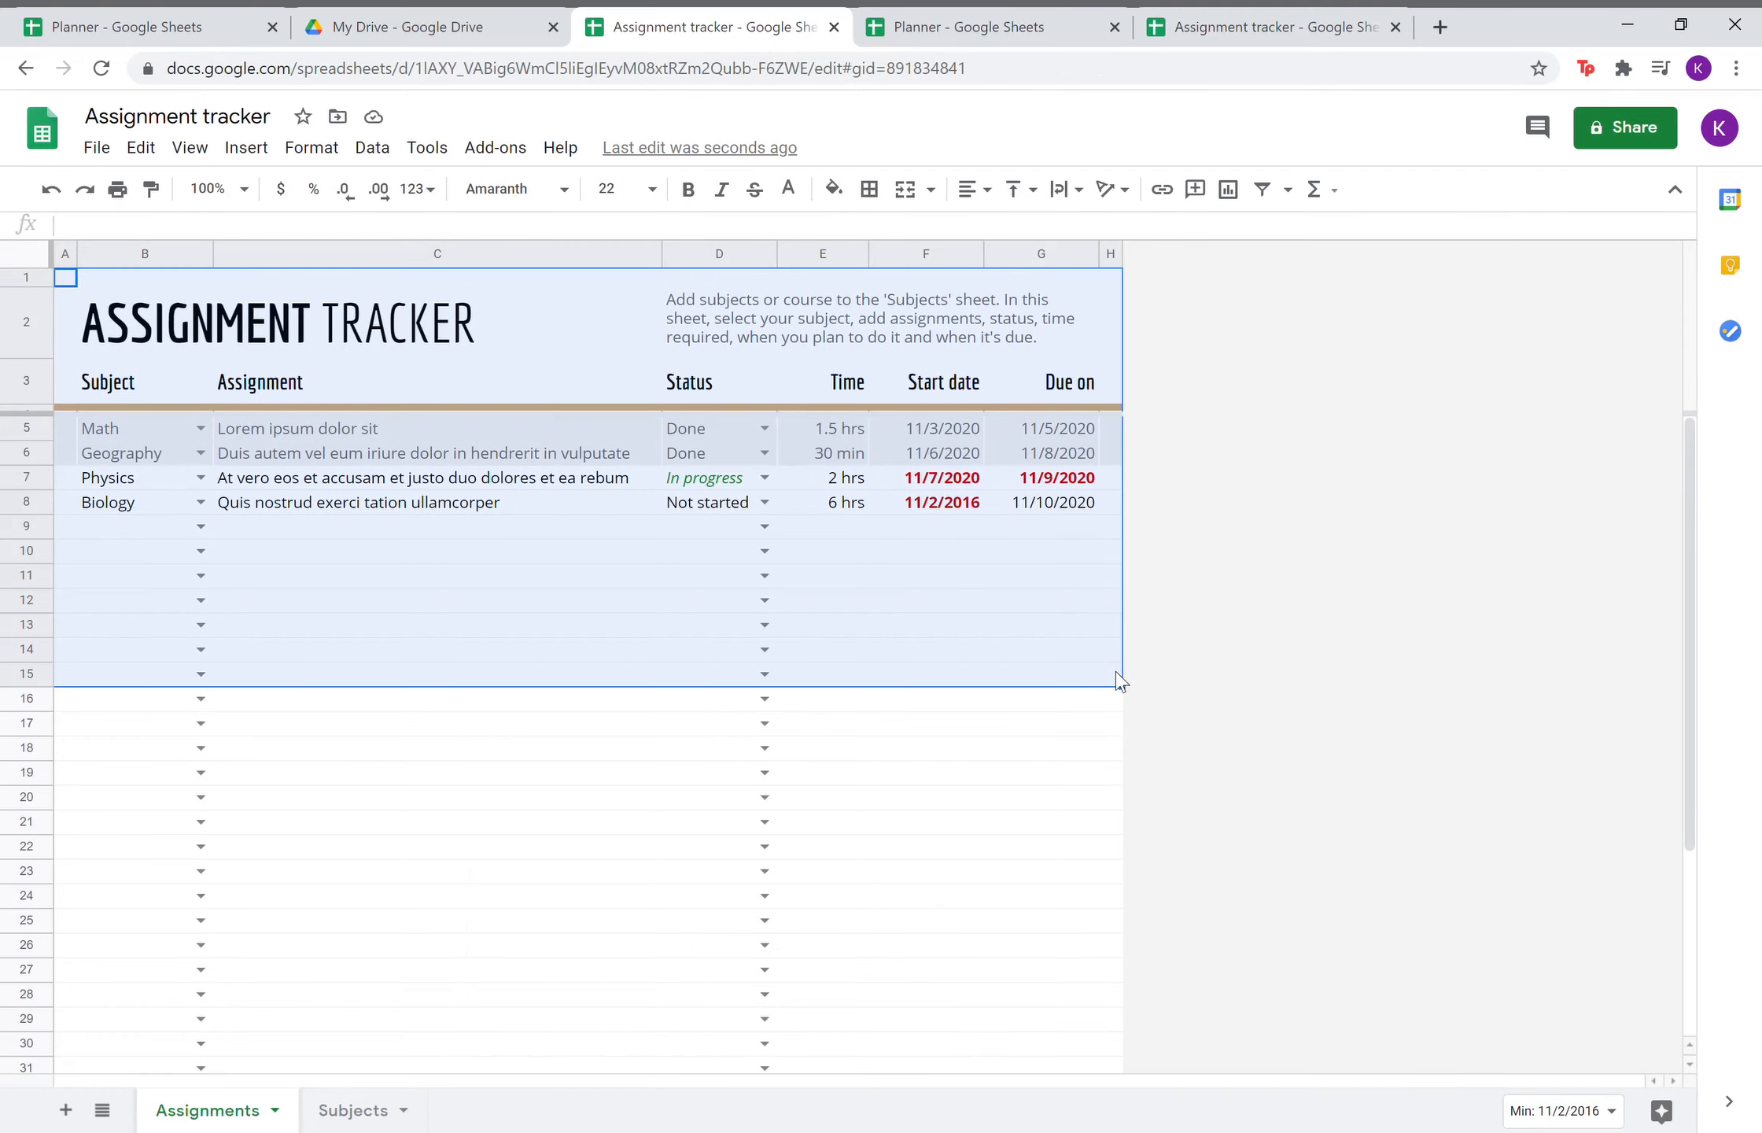
right_click(979, 606)
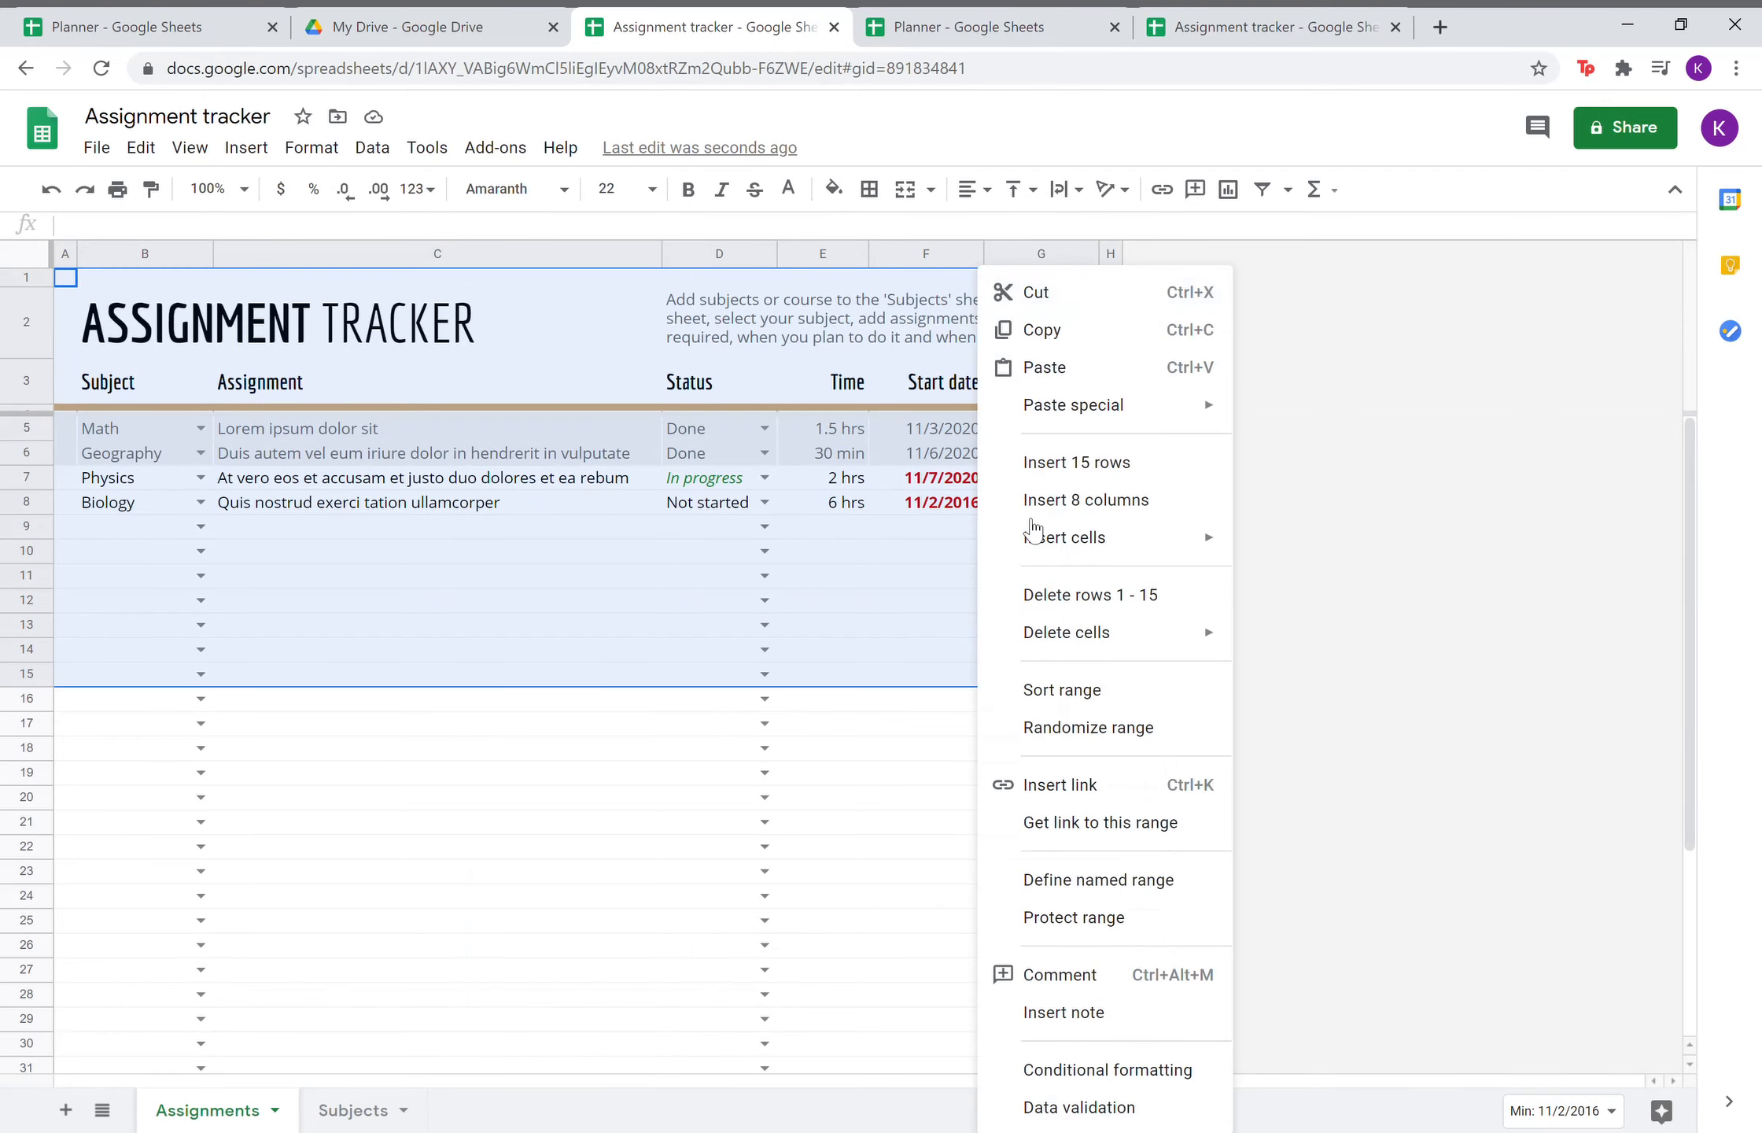
left_click(1090, 348)
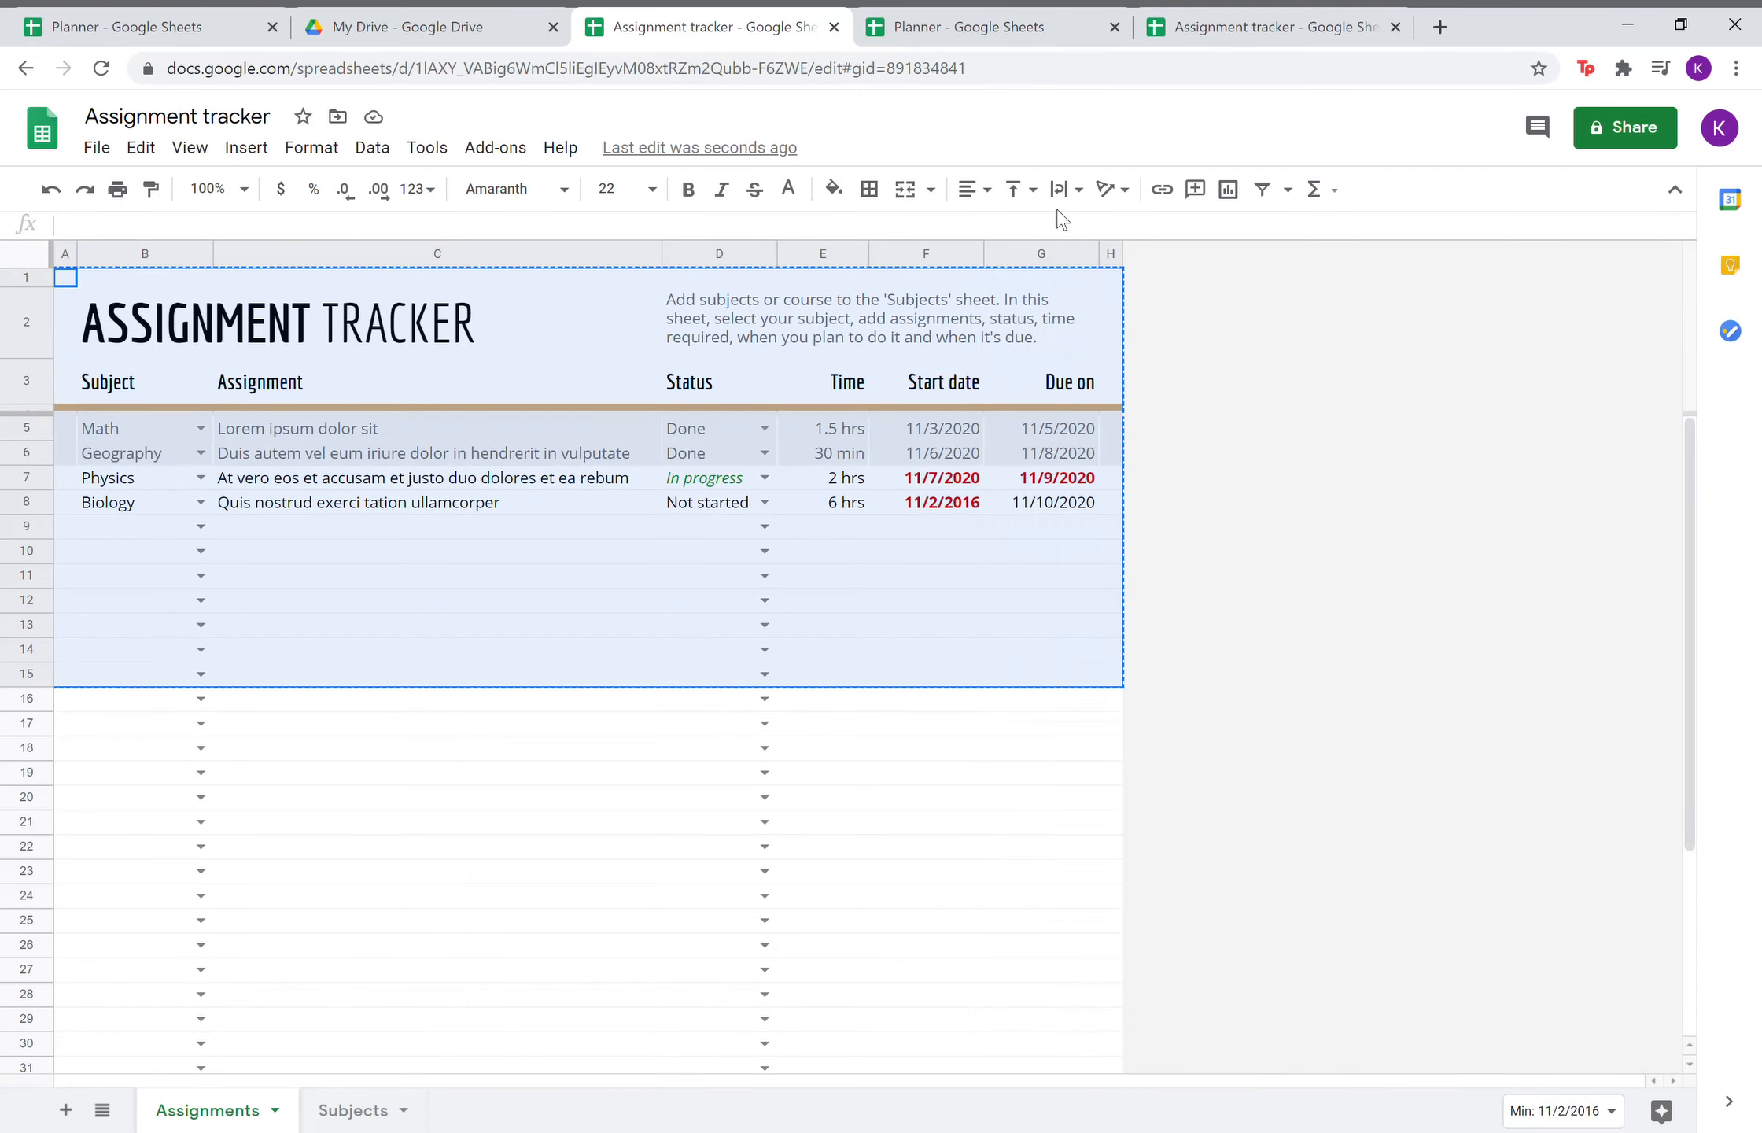
left_click(1028, 22)
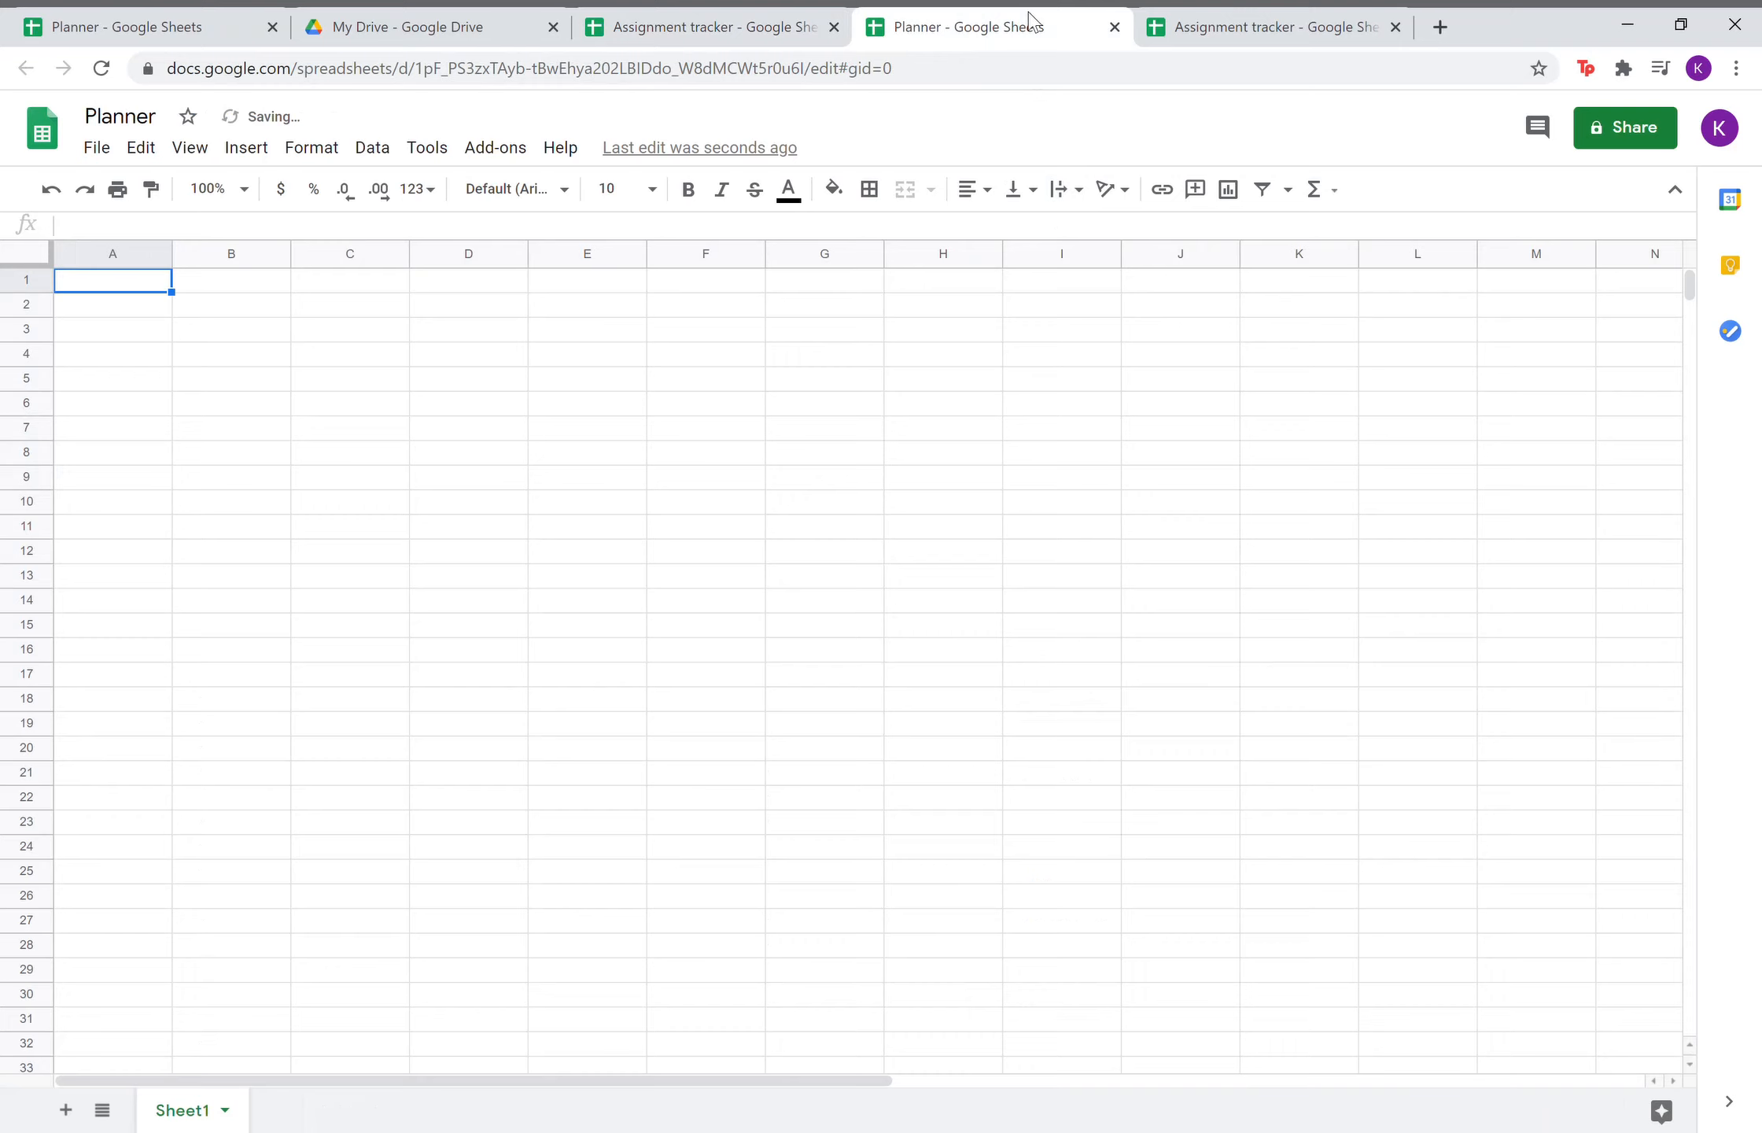
right_click(119, 272)
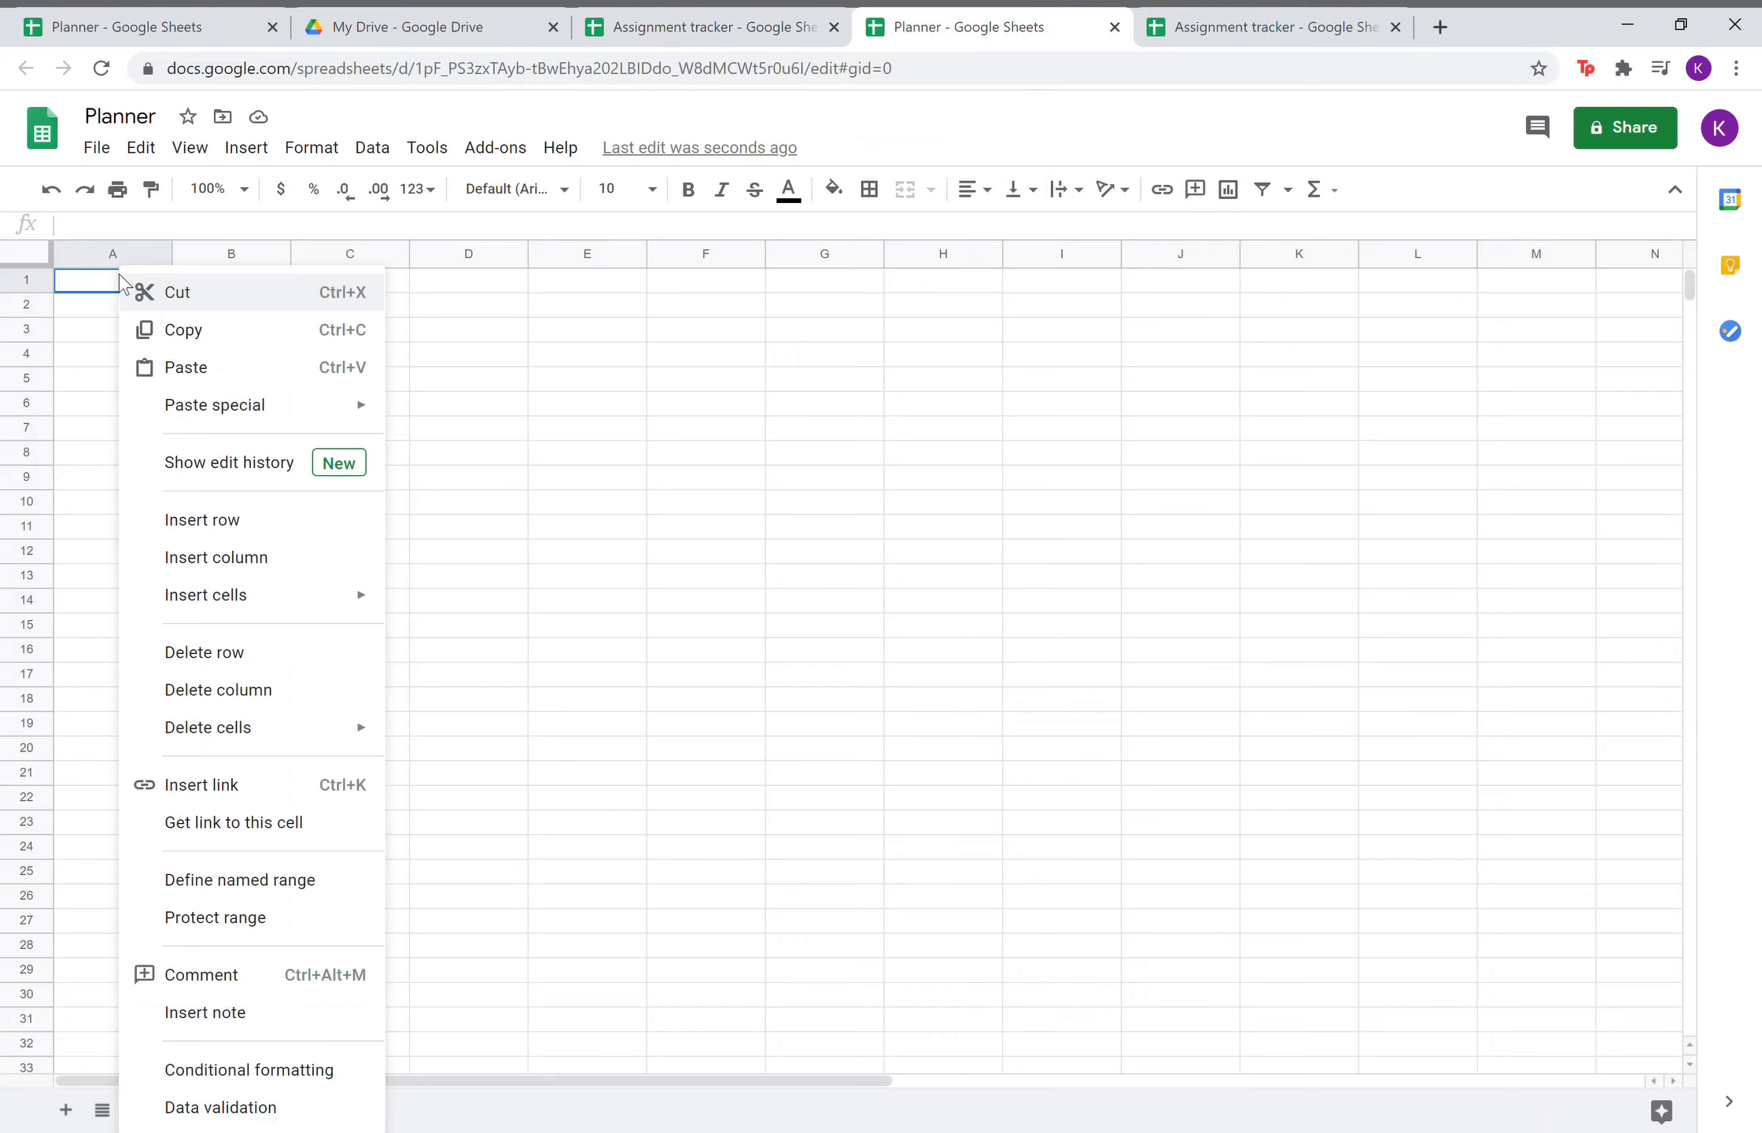
left_click(239, 370)
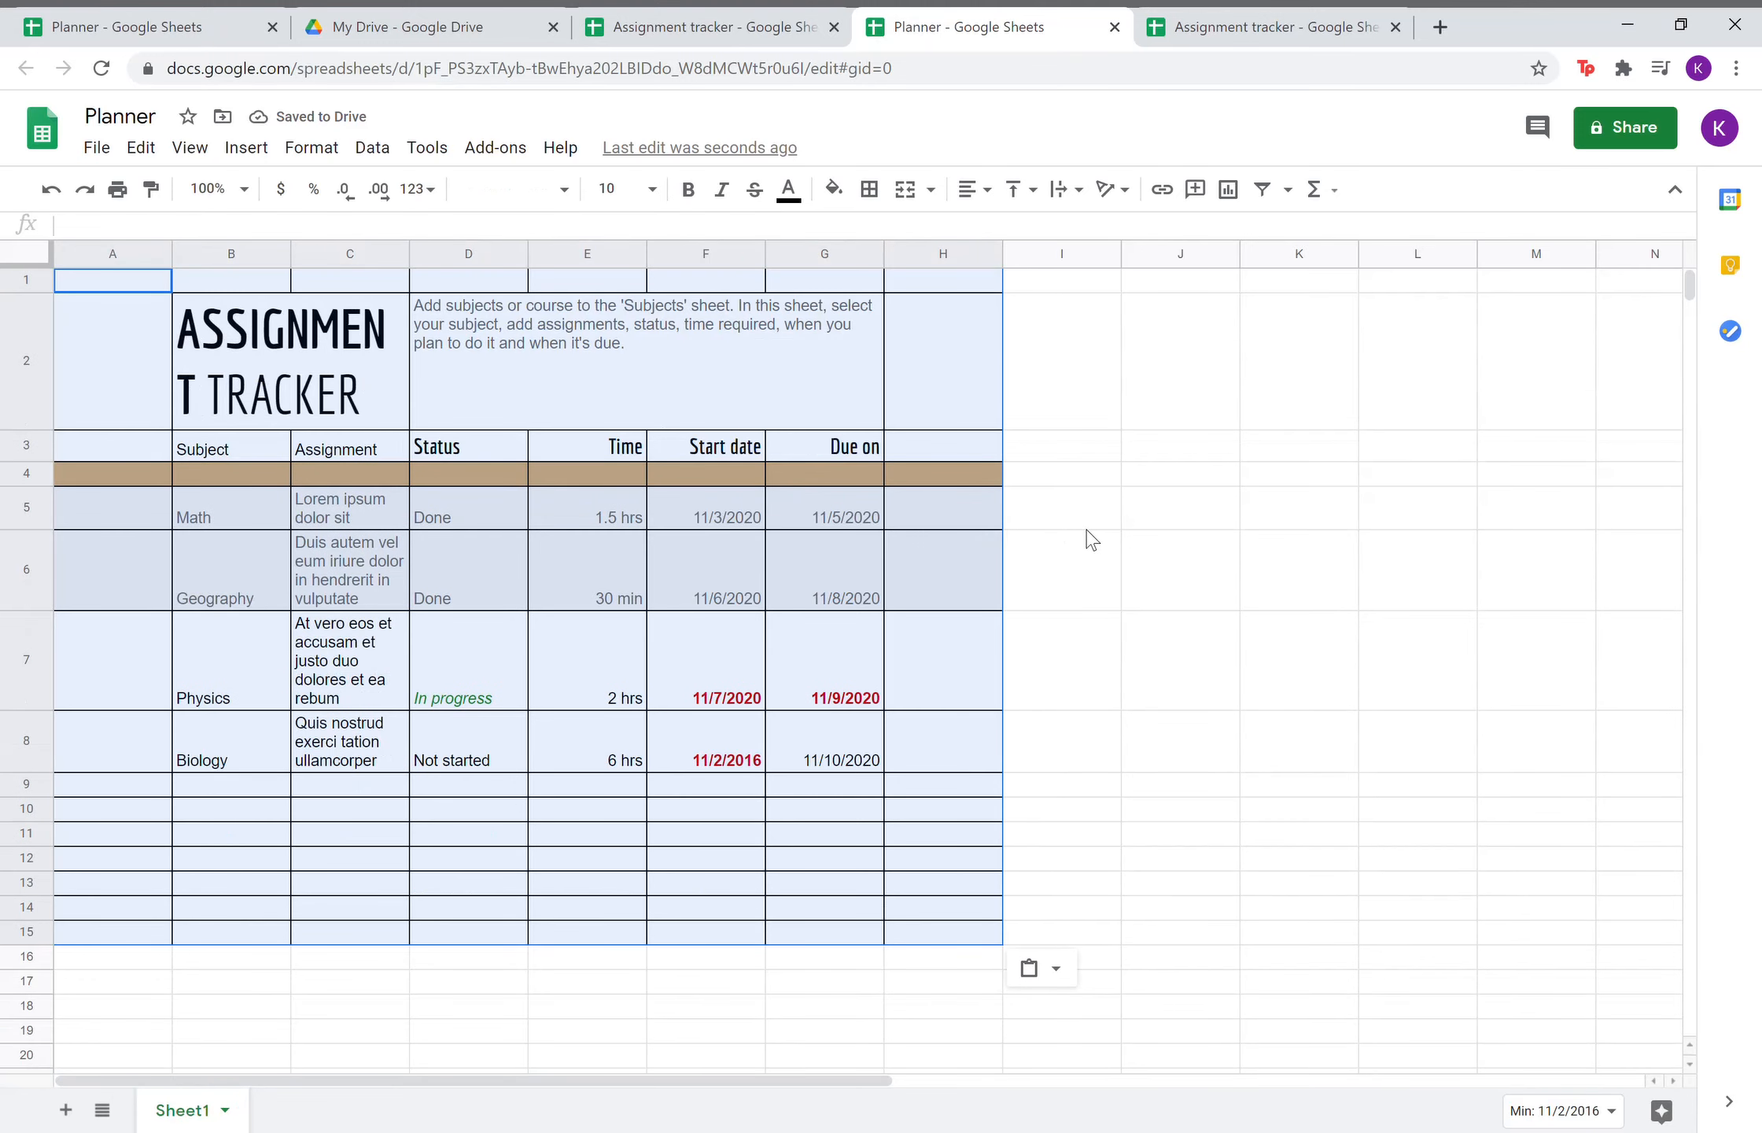
left_click(1087, 527)
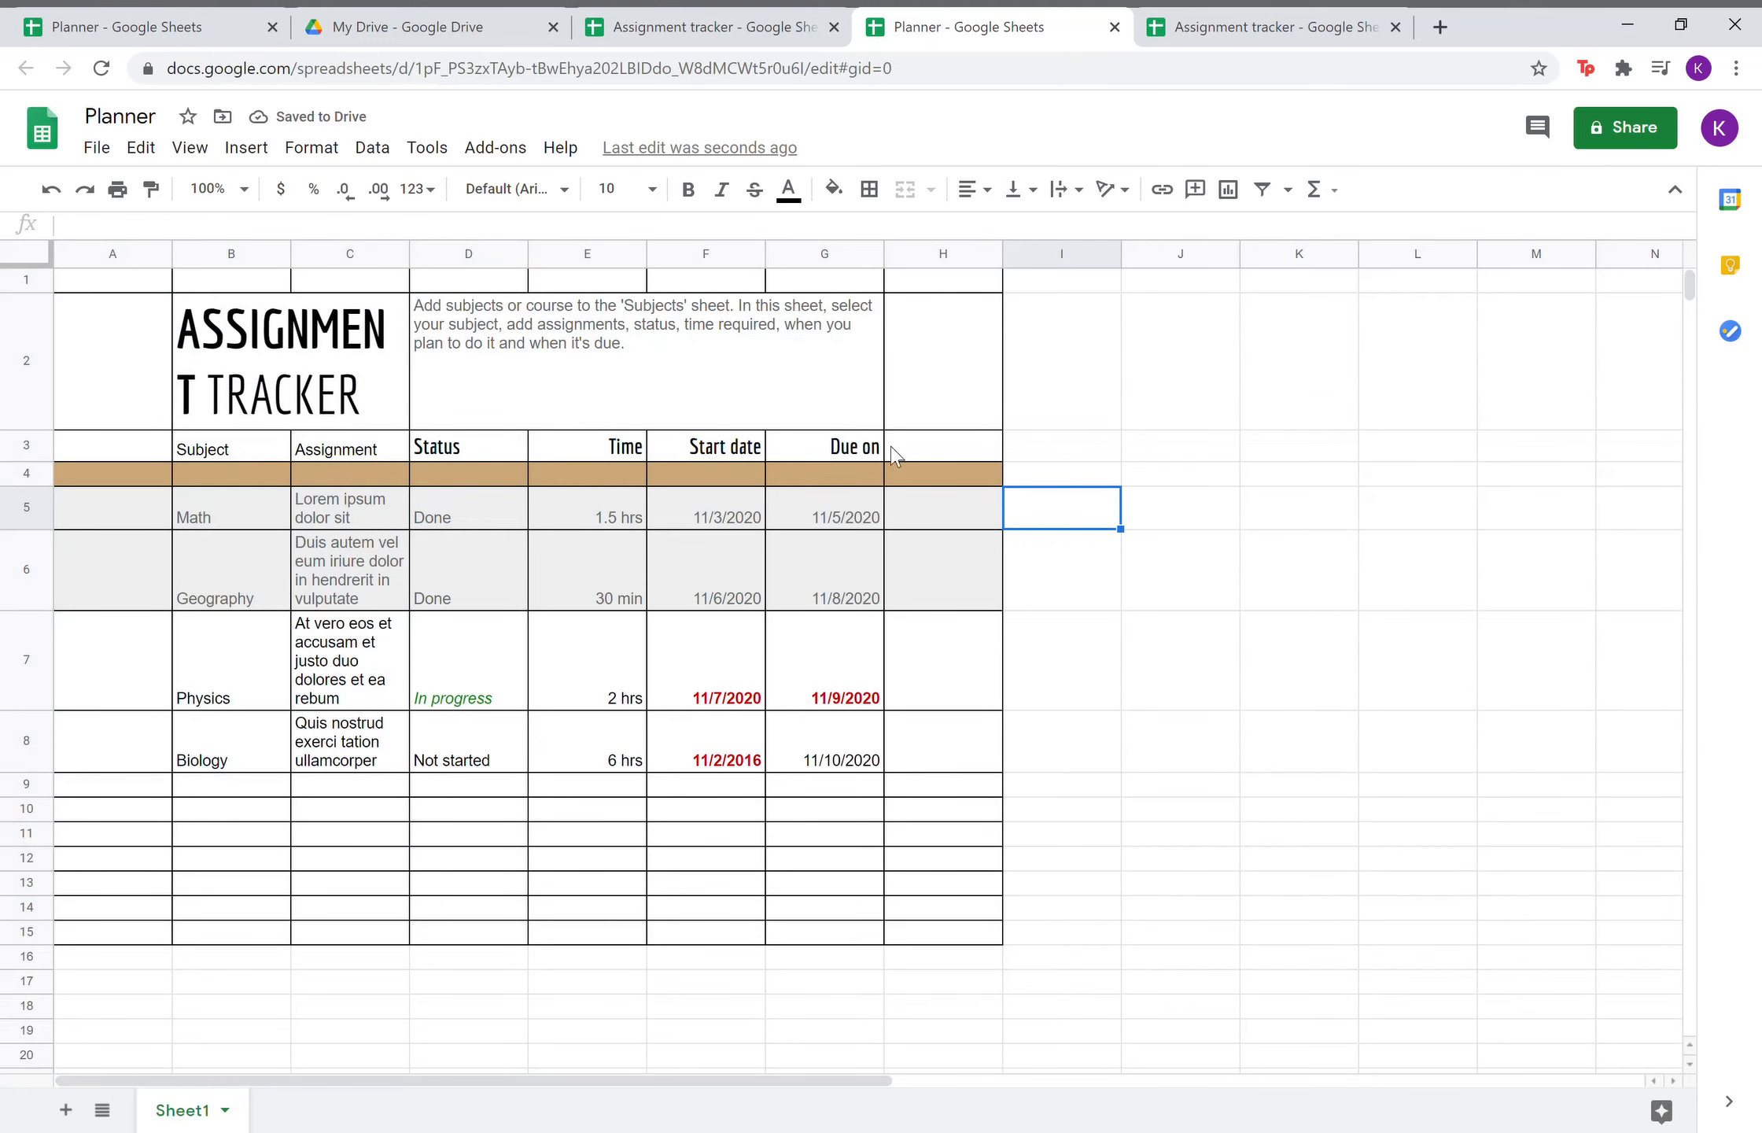
Widen column C of the Planner so the word "ASSIGNMENT" in the title fits on one line.
left_click(405, 346)
left_click_drag(418, 260, 487, 277)
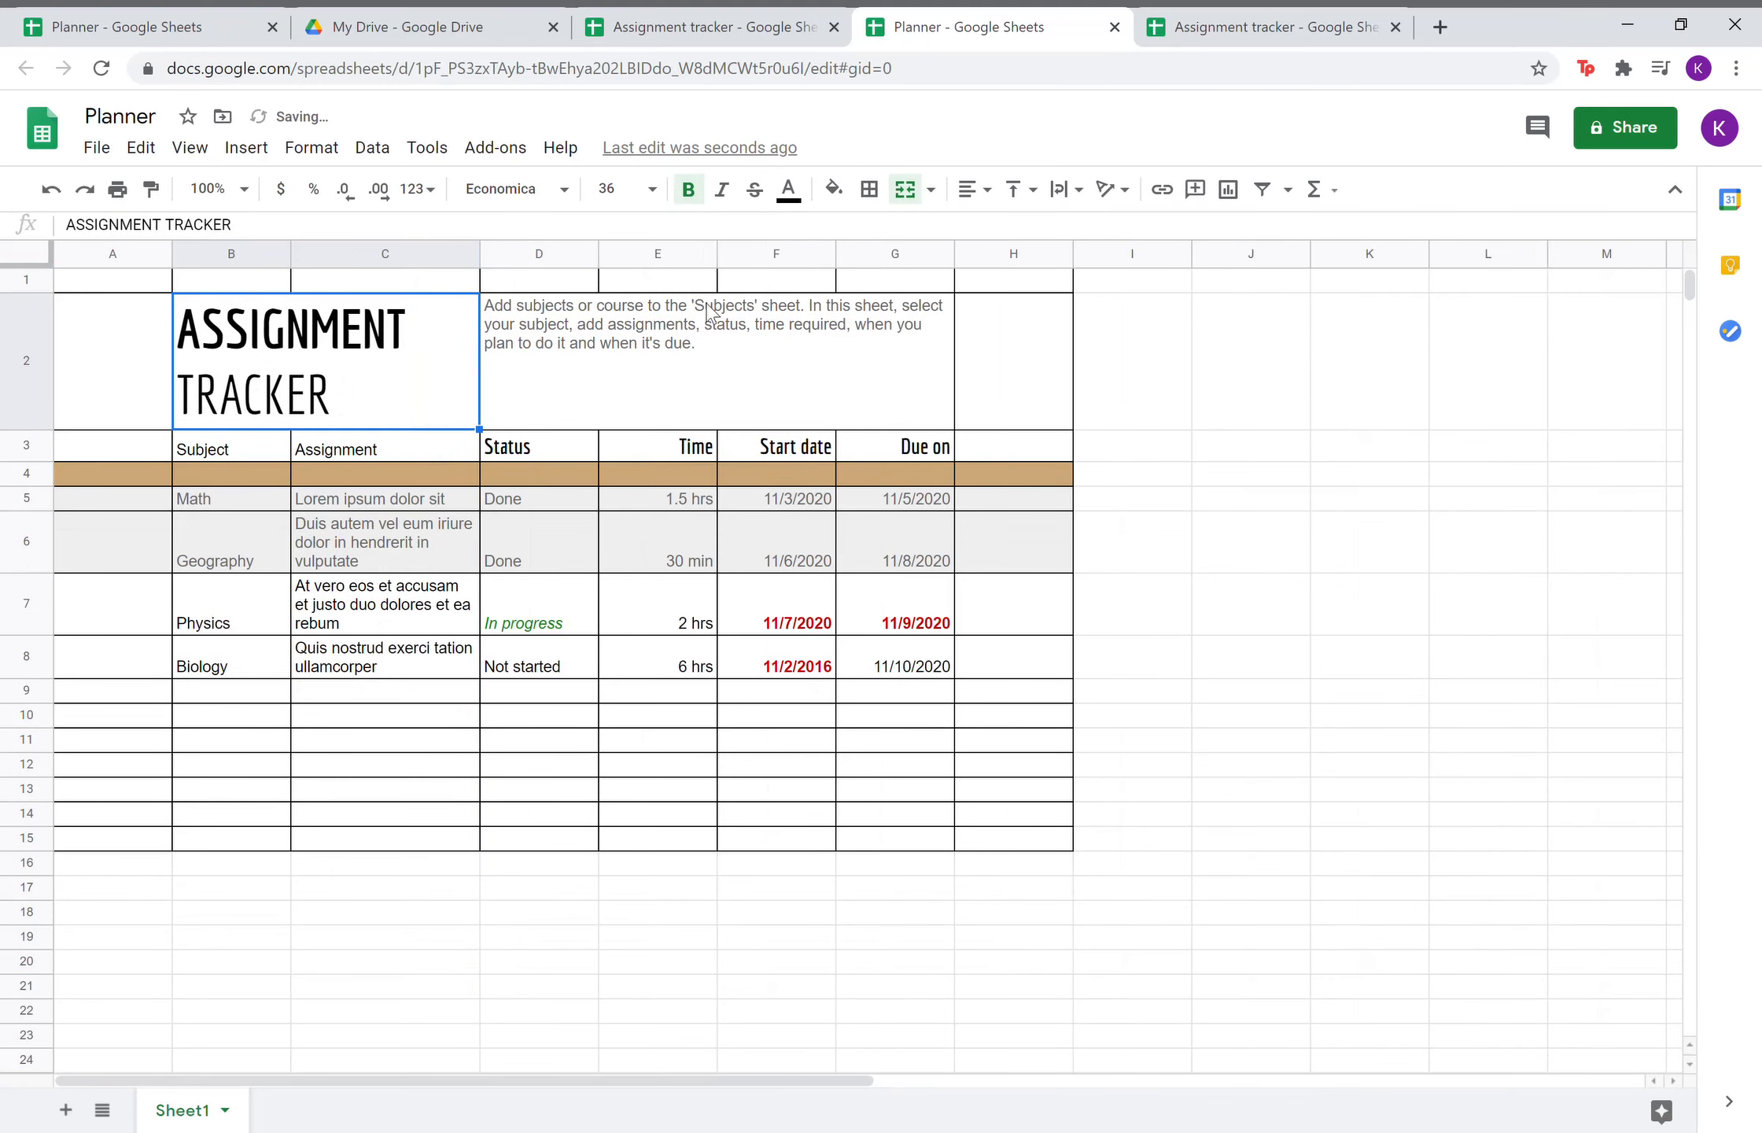
left_click(1232, 456)
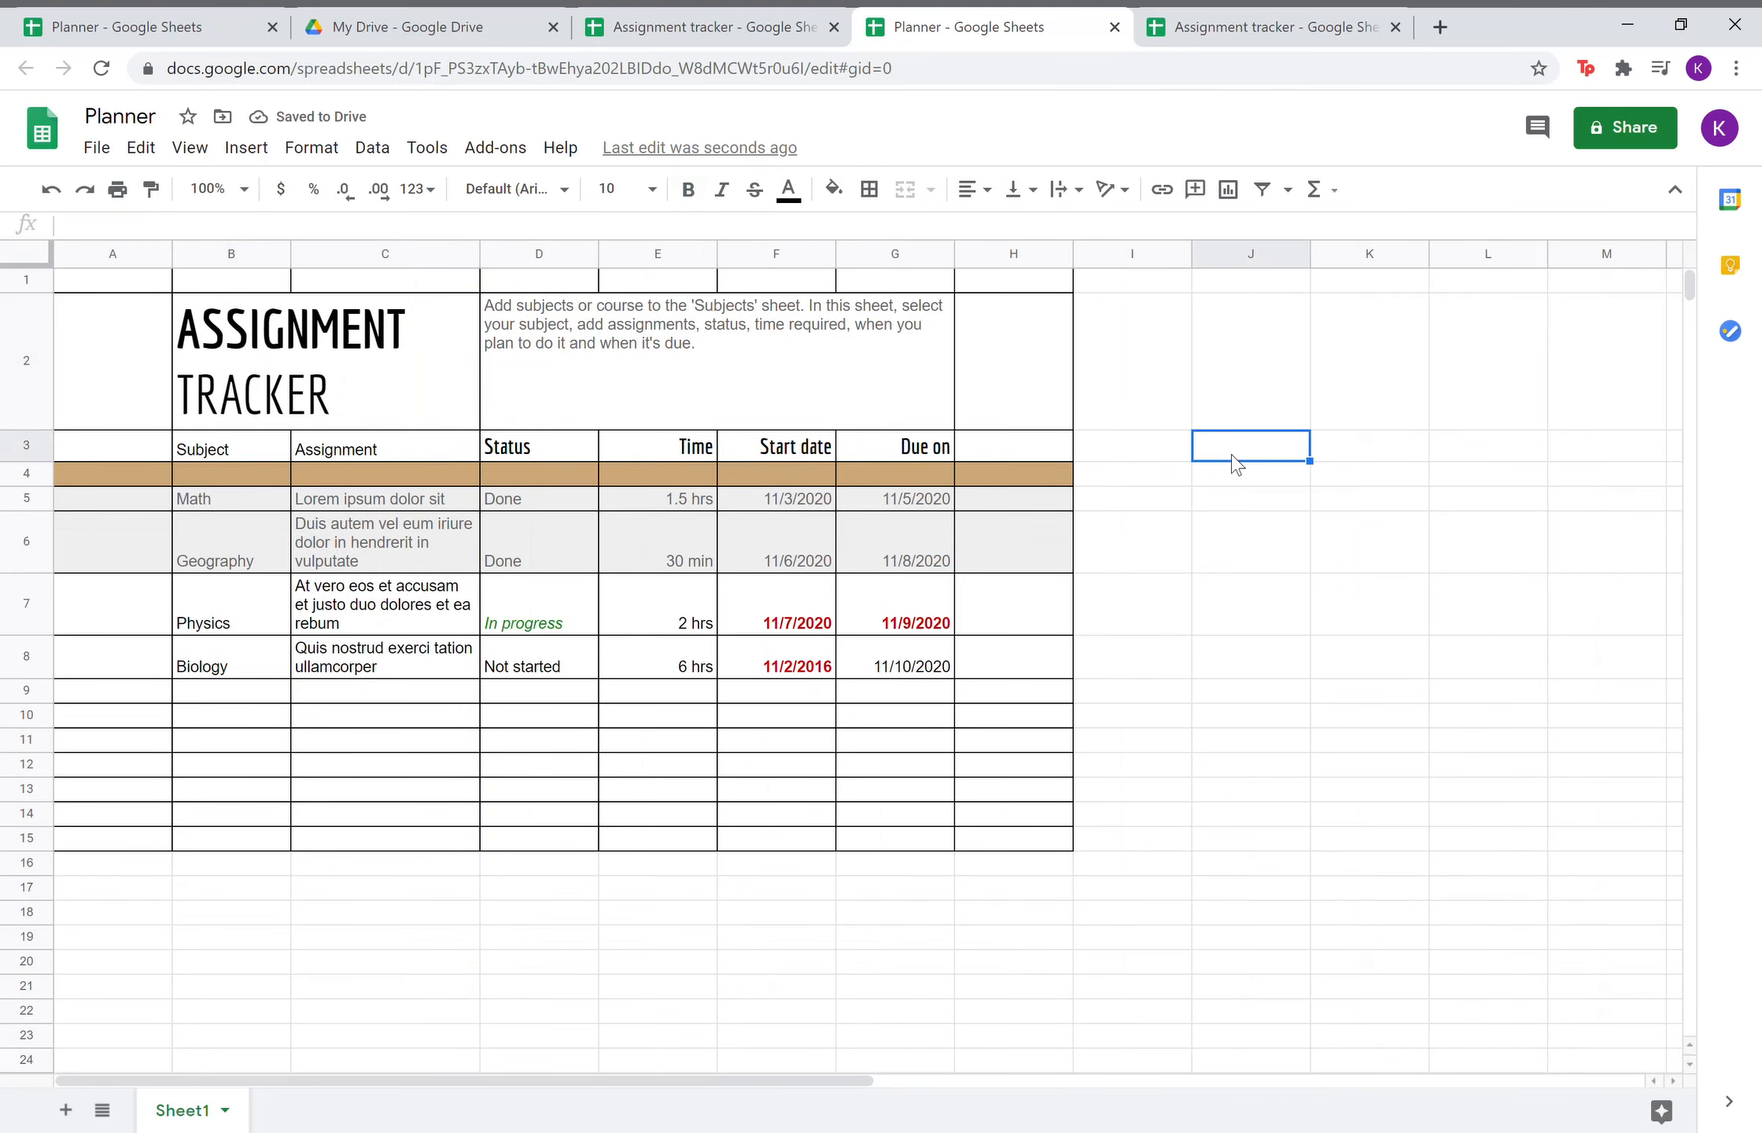
Replace the placeholder assignments with "problems 1-24" for Math, "color map" for Geography, "practice problems" for Physics and "read textbook" for Biology.
left_click(430, 503)
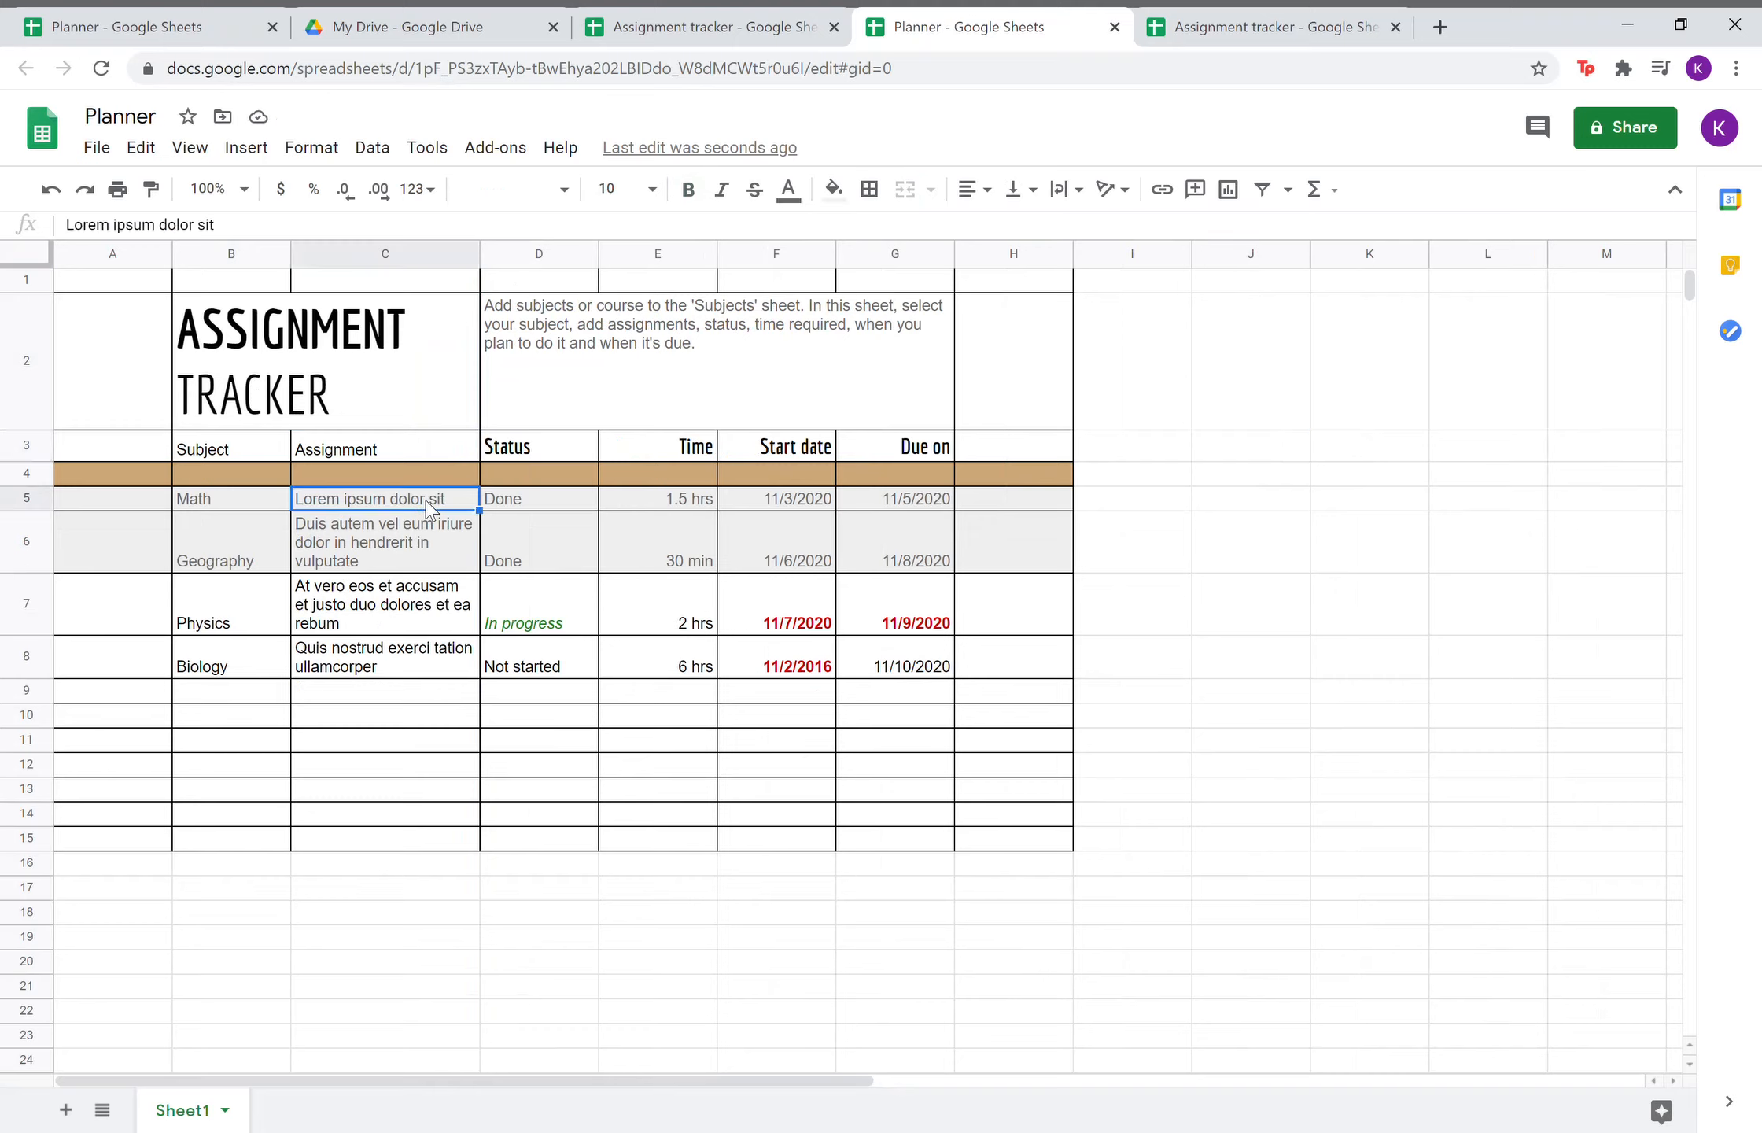
type("probl")
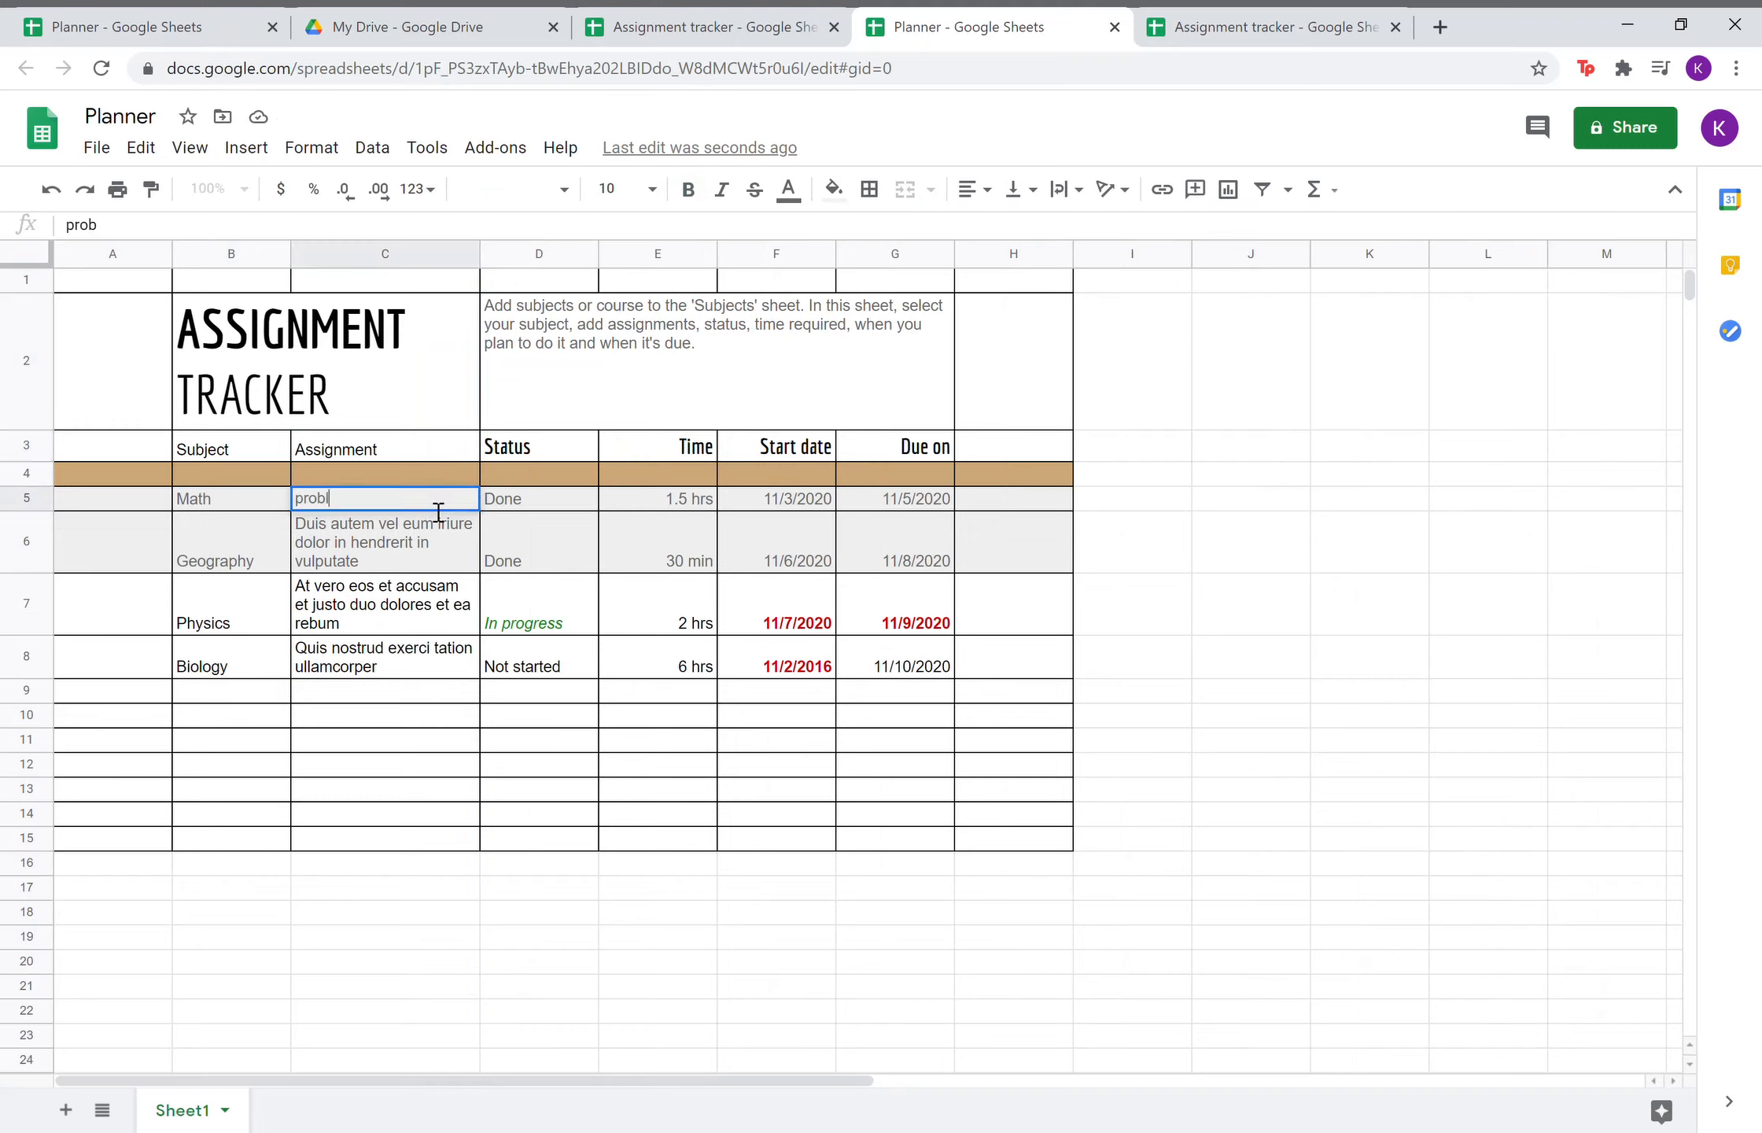
type("ems 1-24")
left_click(436, 553)
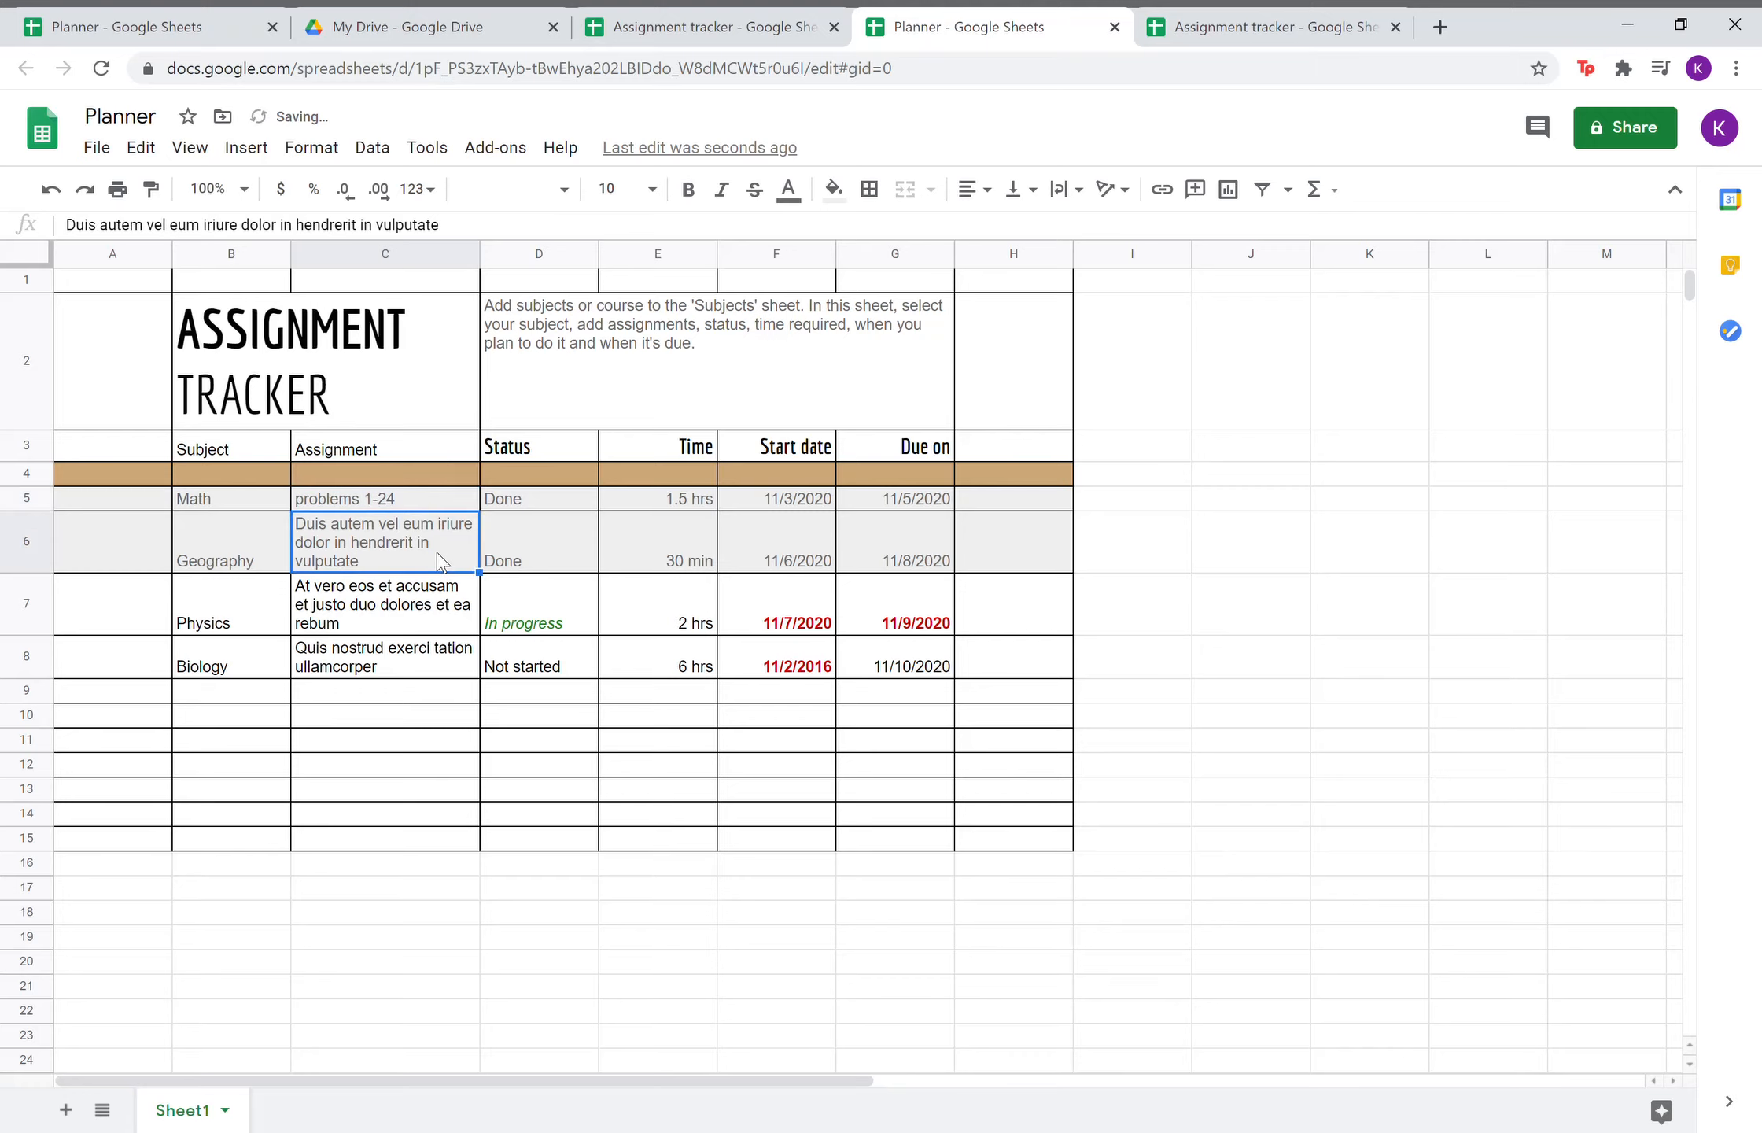
type("color map")
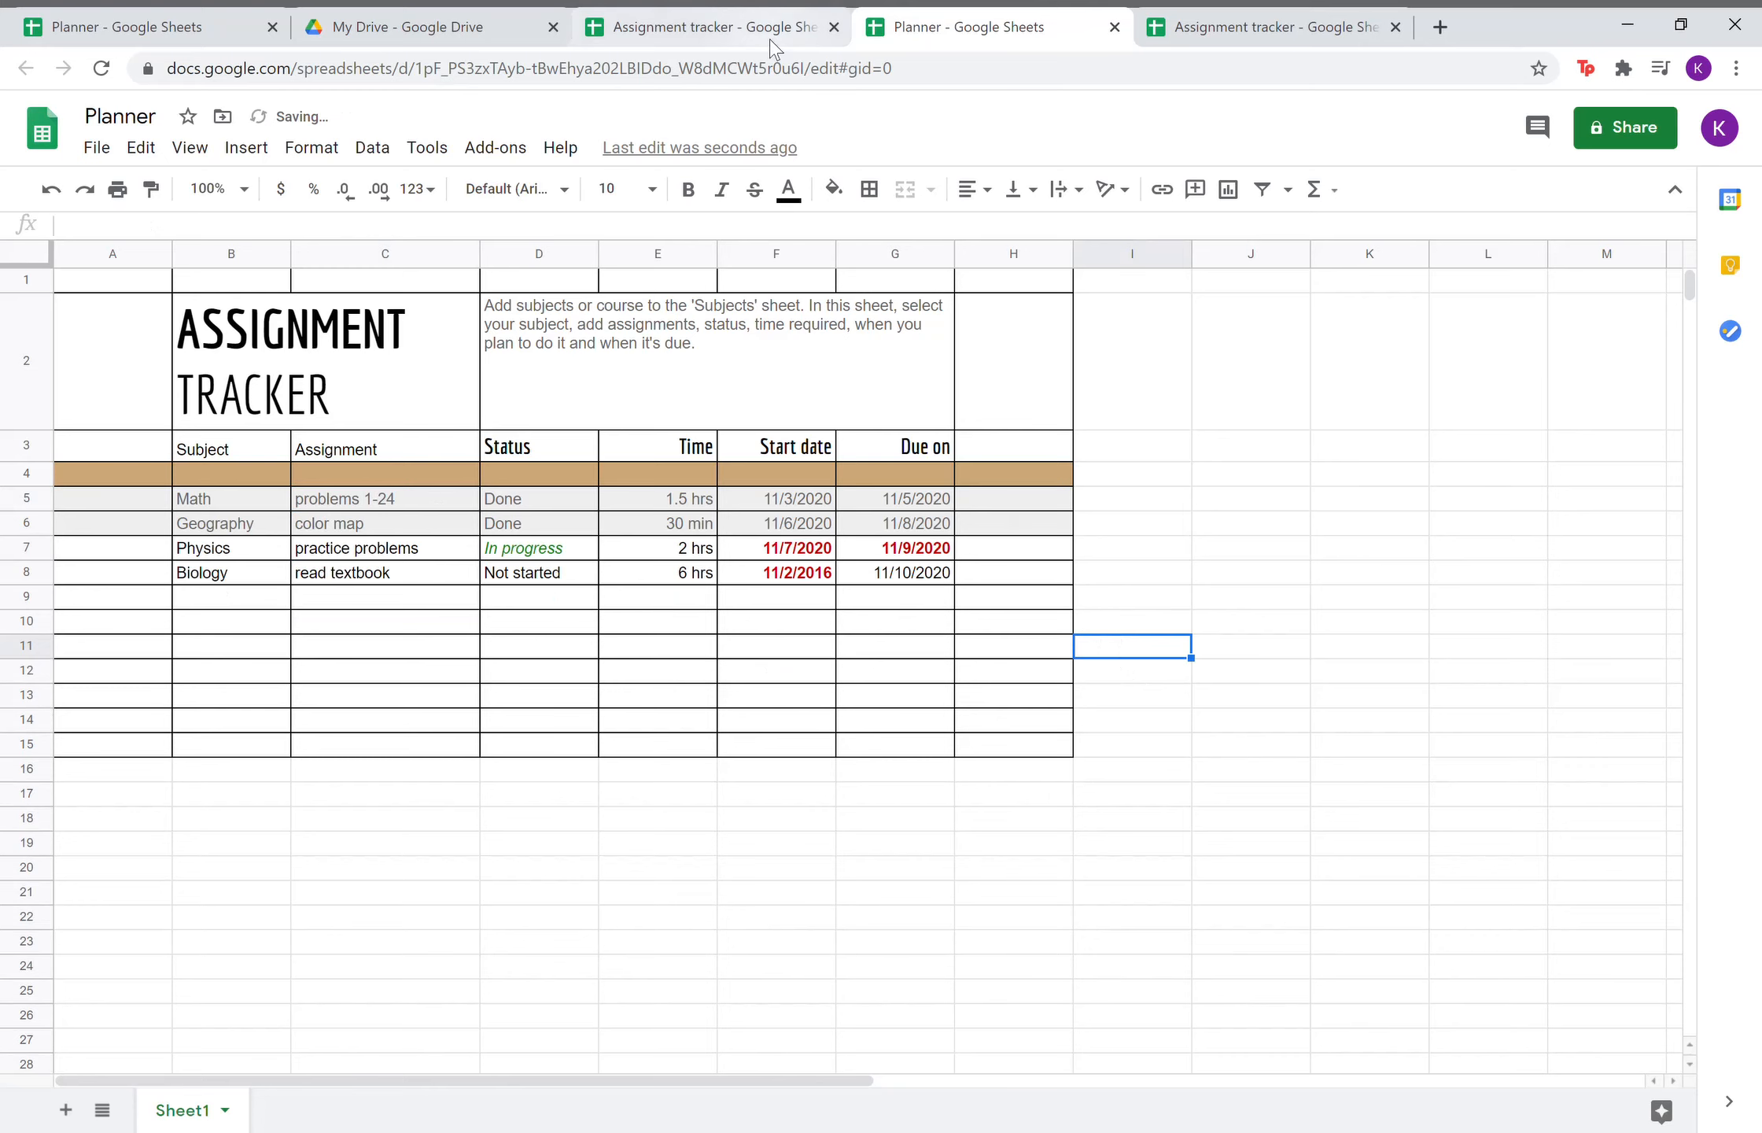
Close the Assignment tracker file that was used as the copy source and return to the Planner spreadsheet.
left_click(760, 32)
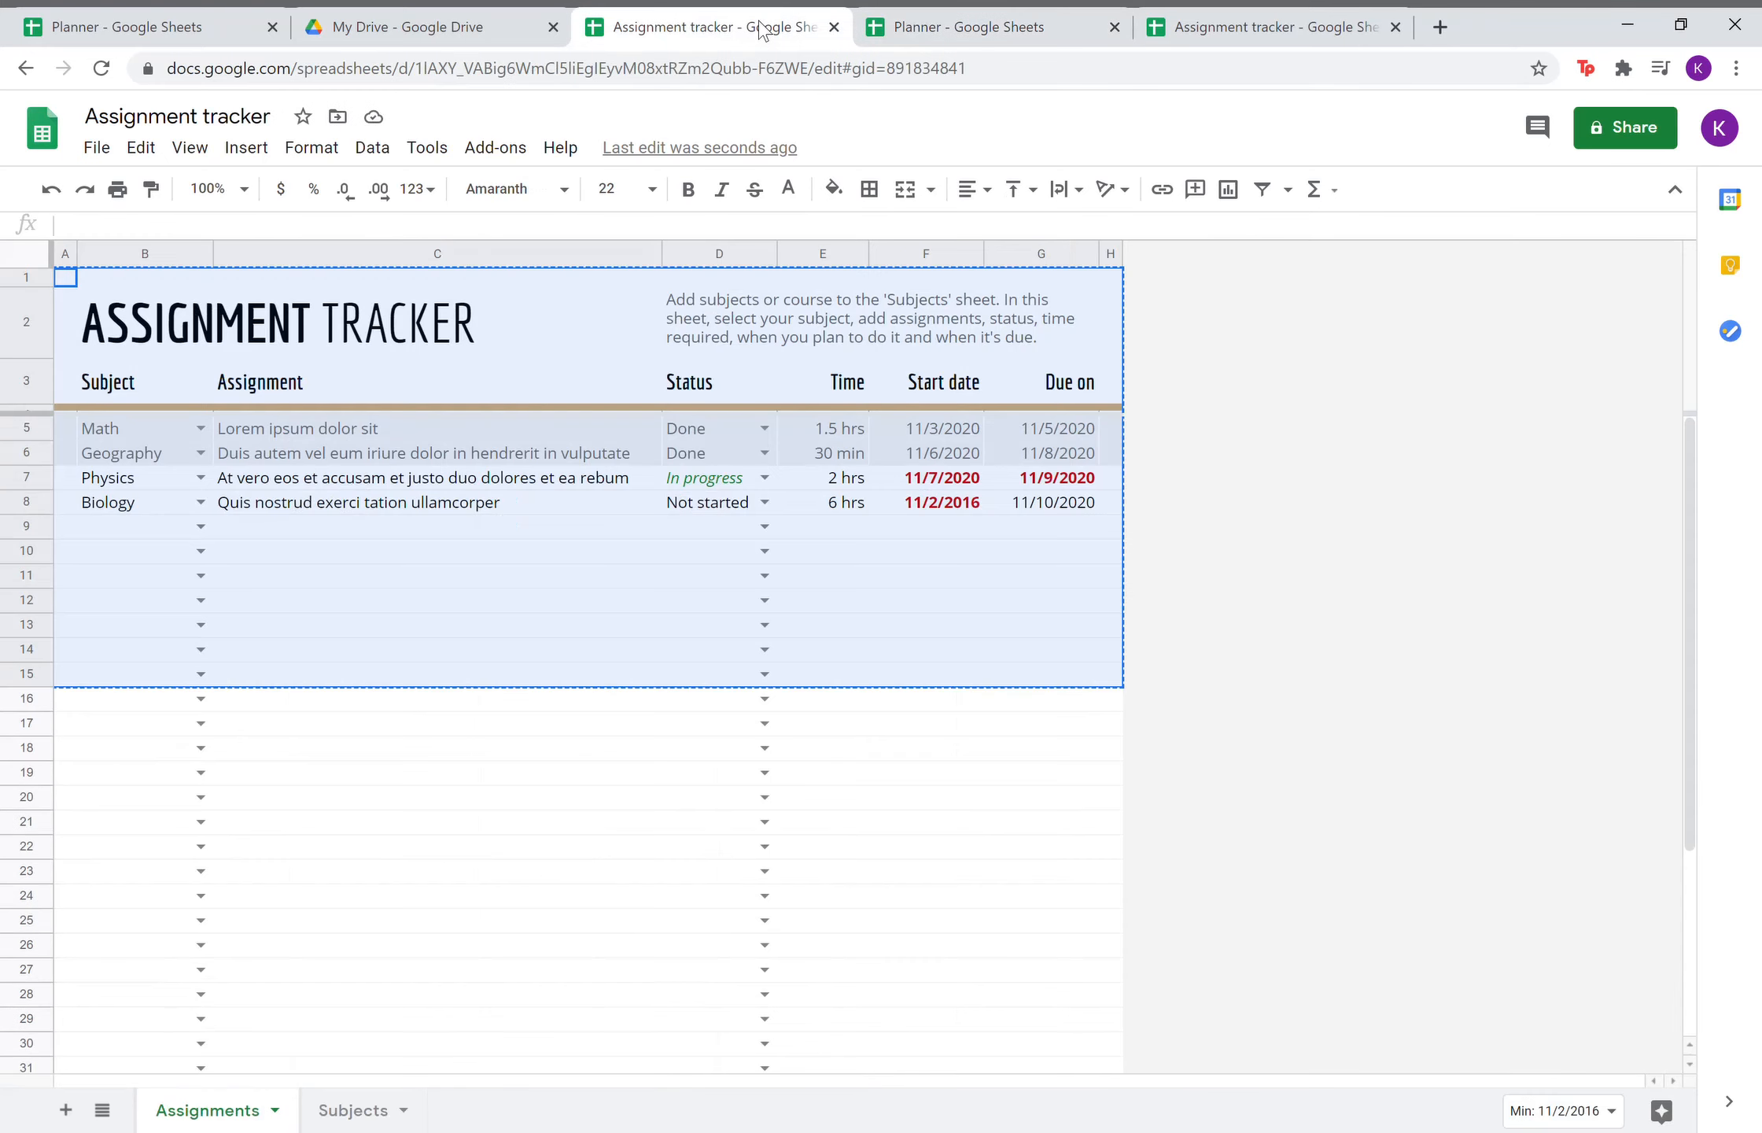
left_click(834, 26)
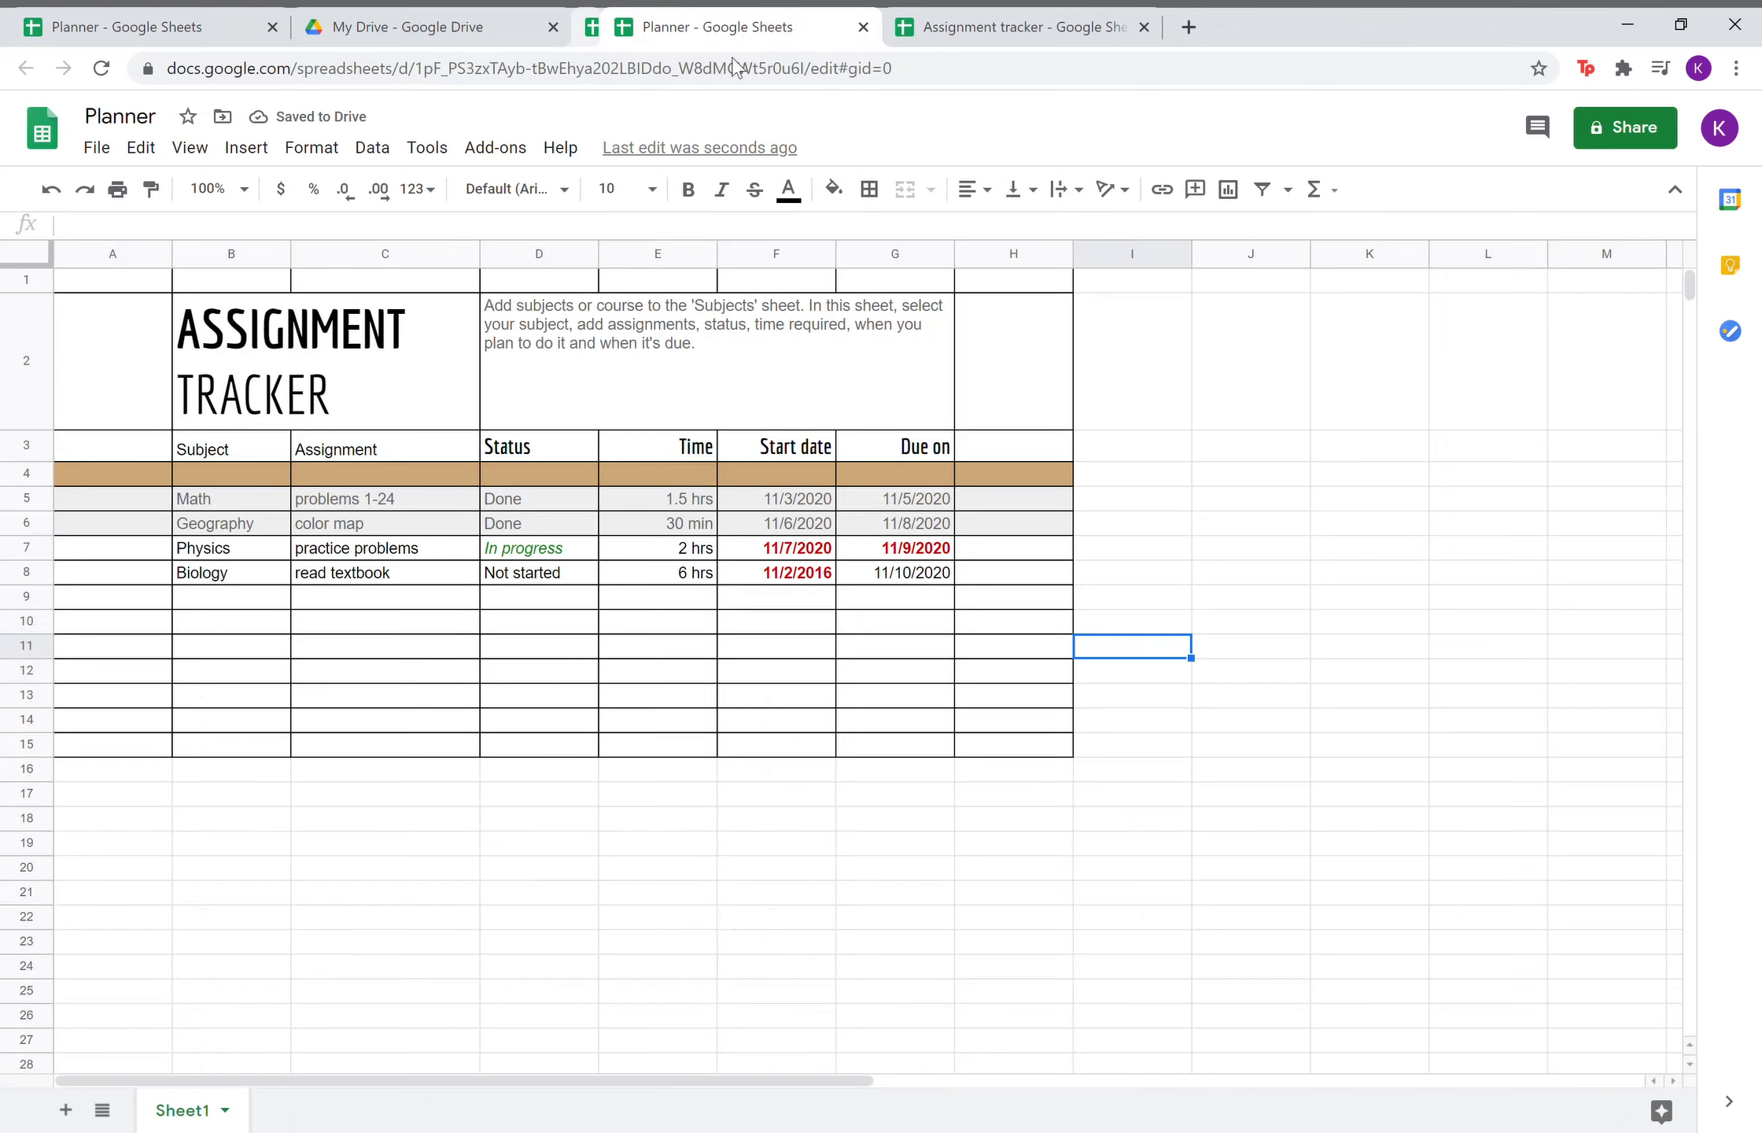
left_click(459, 31)
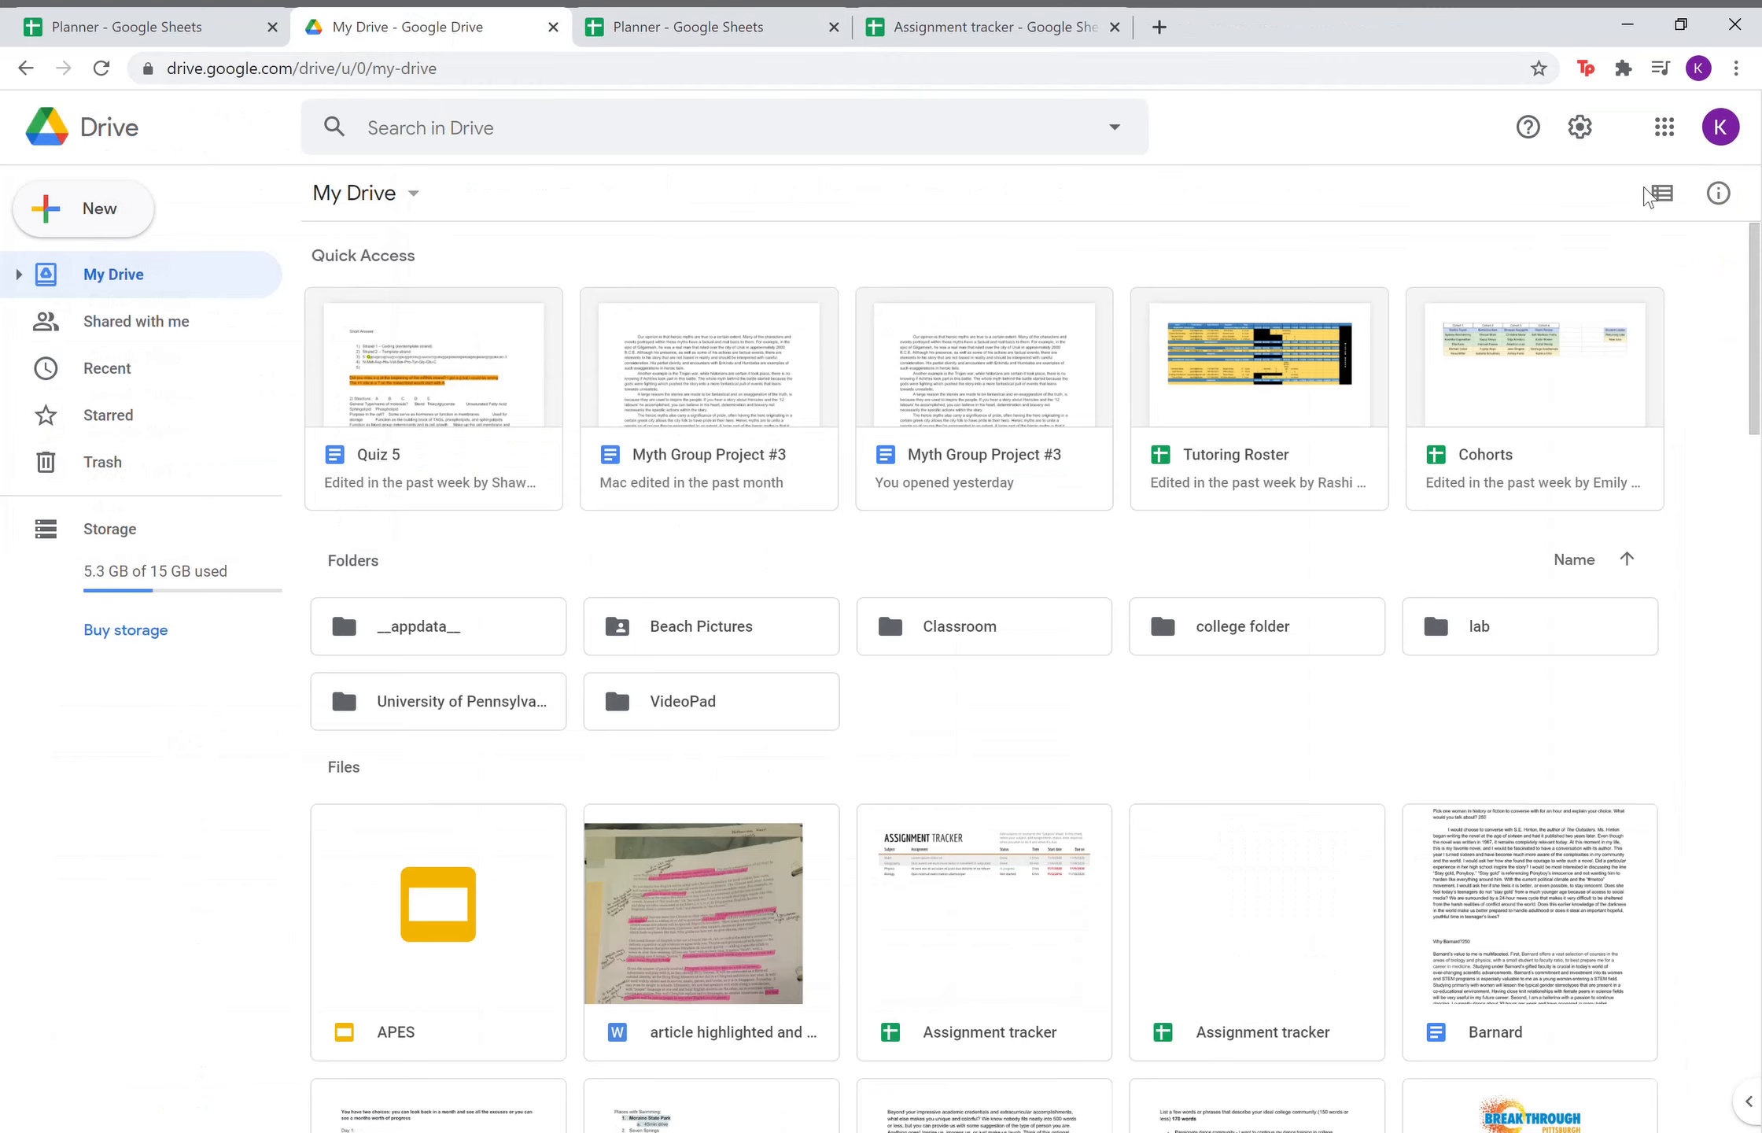
key("ctrl+Tab")
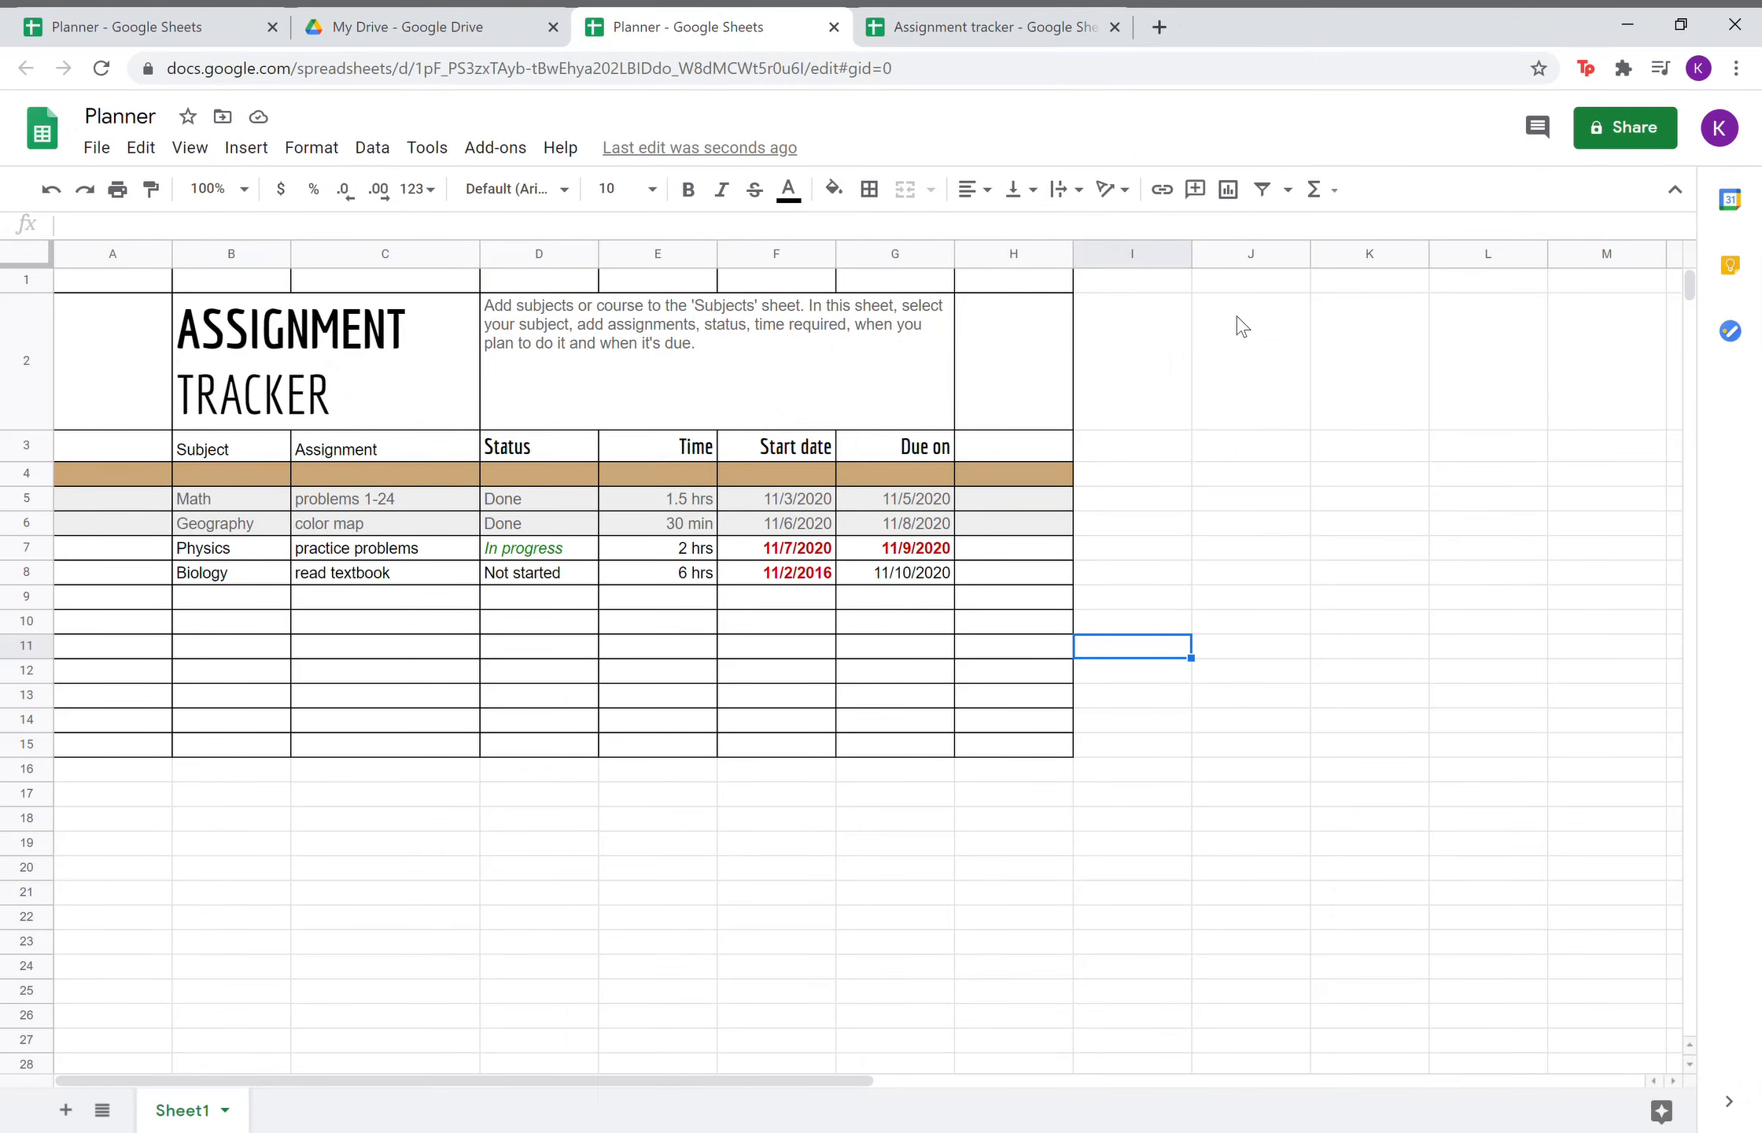
Switch to Google Drive and create a new Google Sheets file from the To-do list template in the Personal section.
left_click(478, 35)
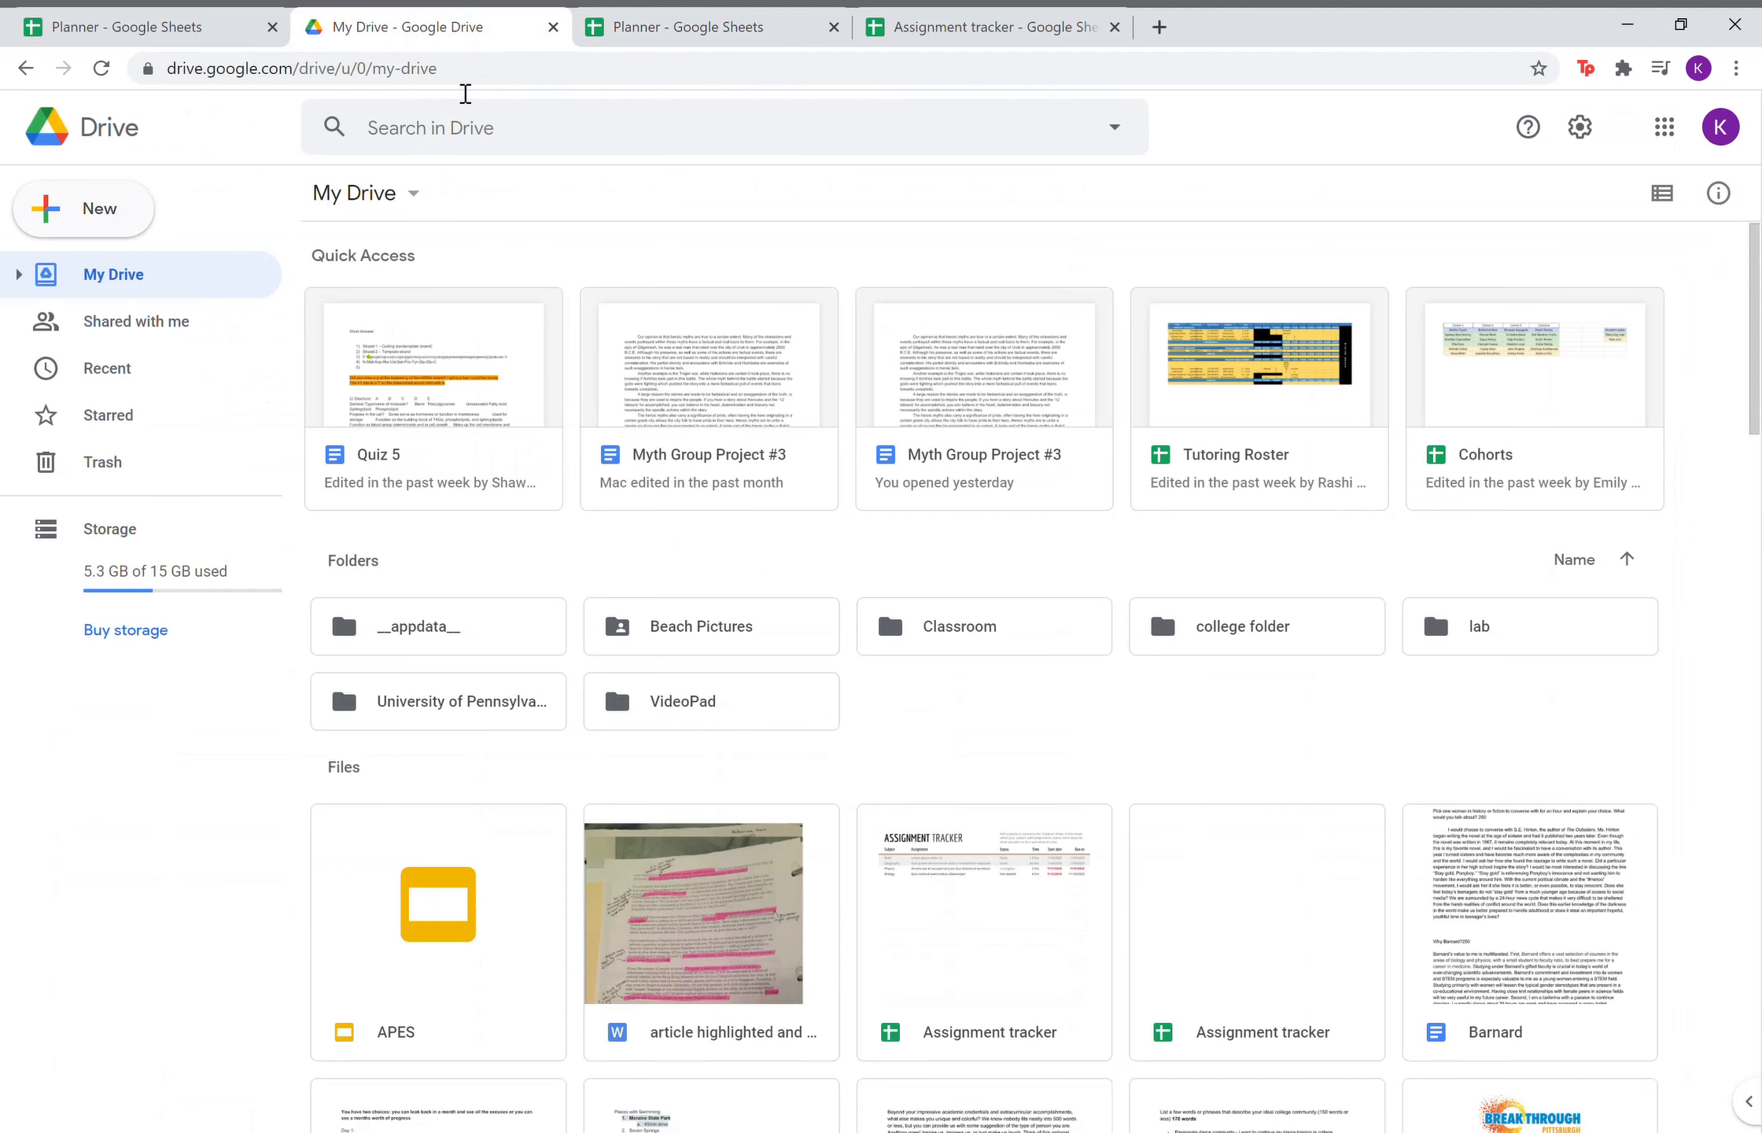
left_click(140, 223)
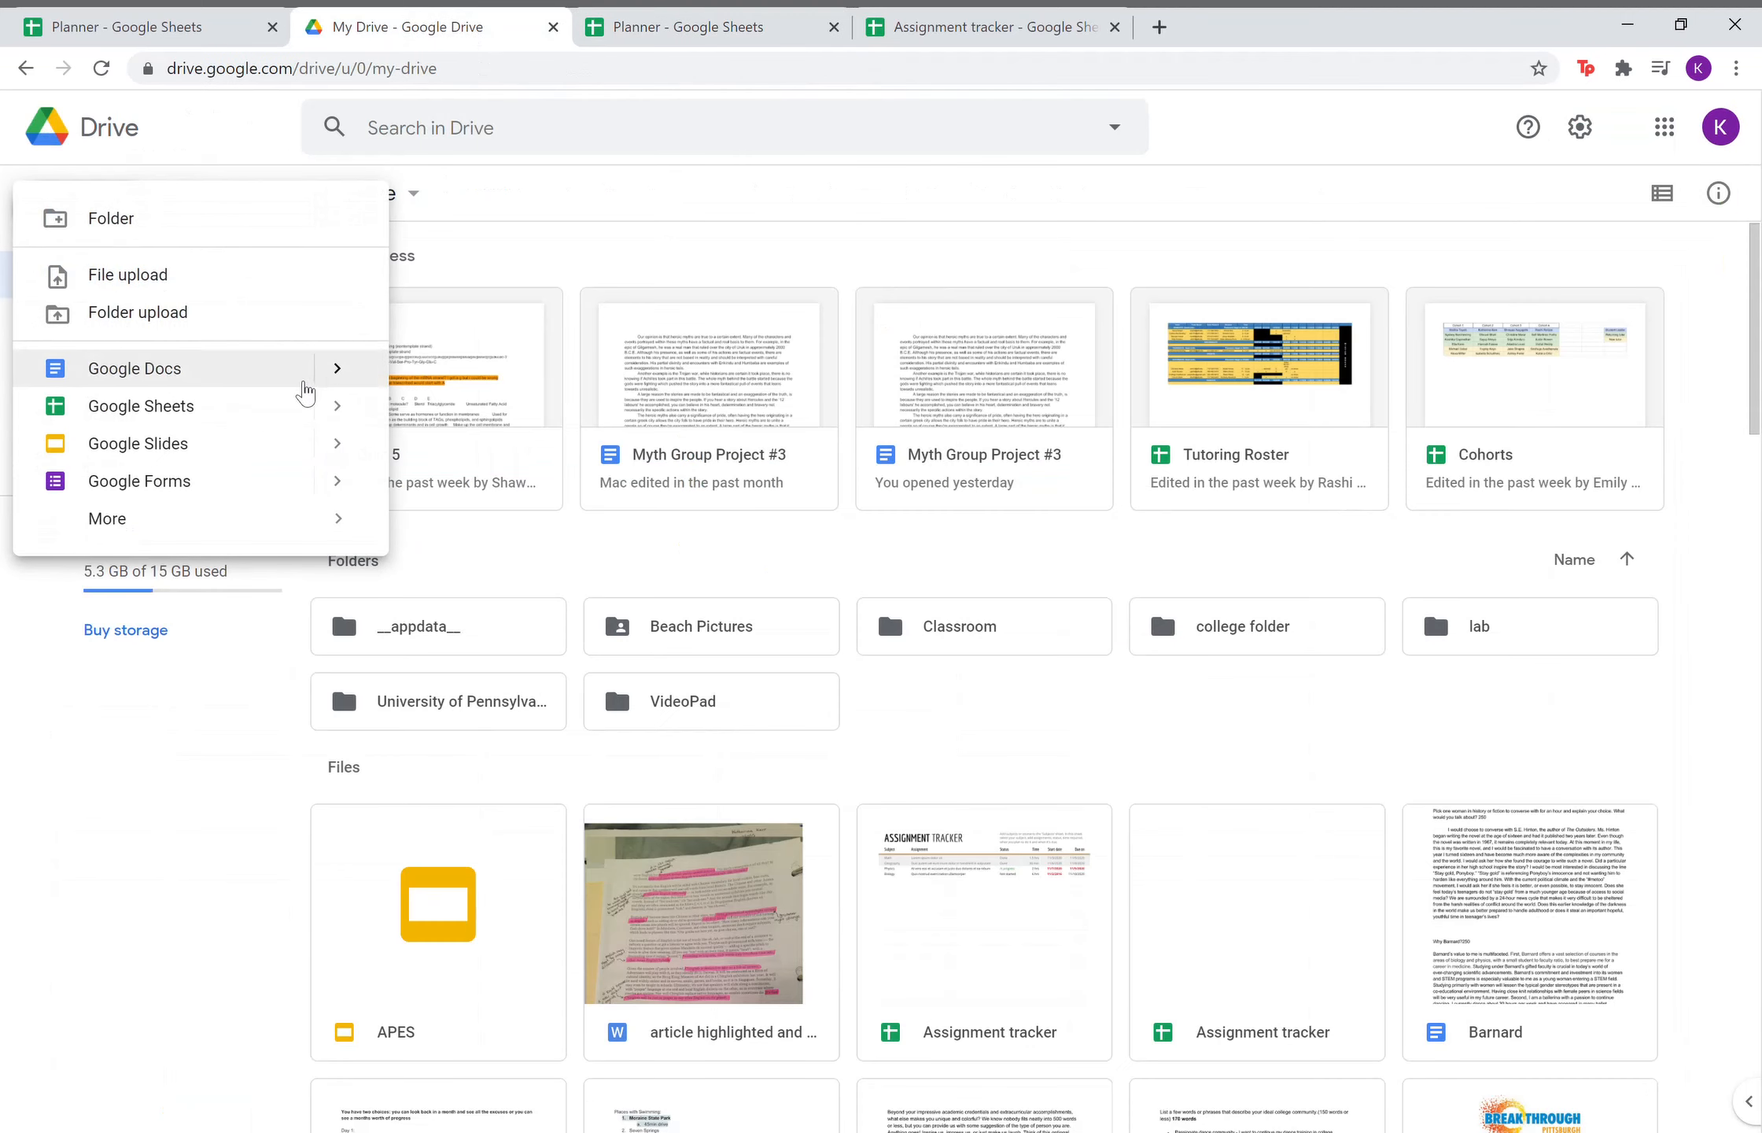
mouse_move(342, 405)
left_click(533, 476)
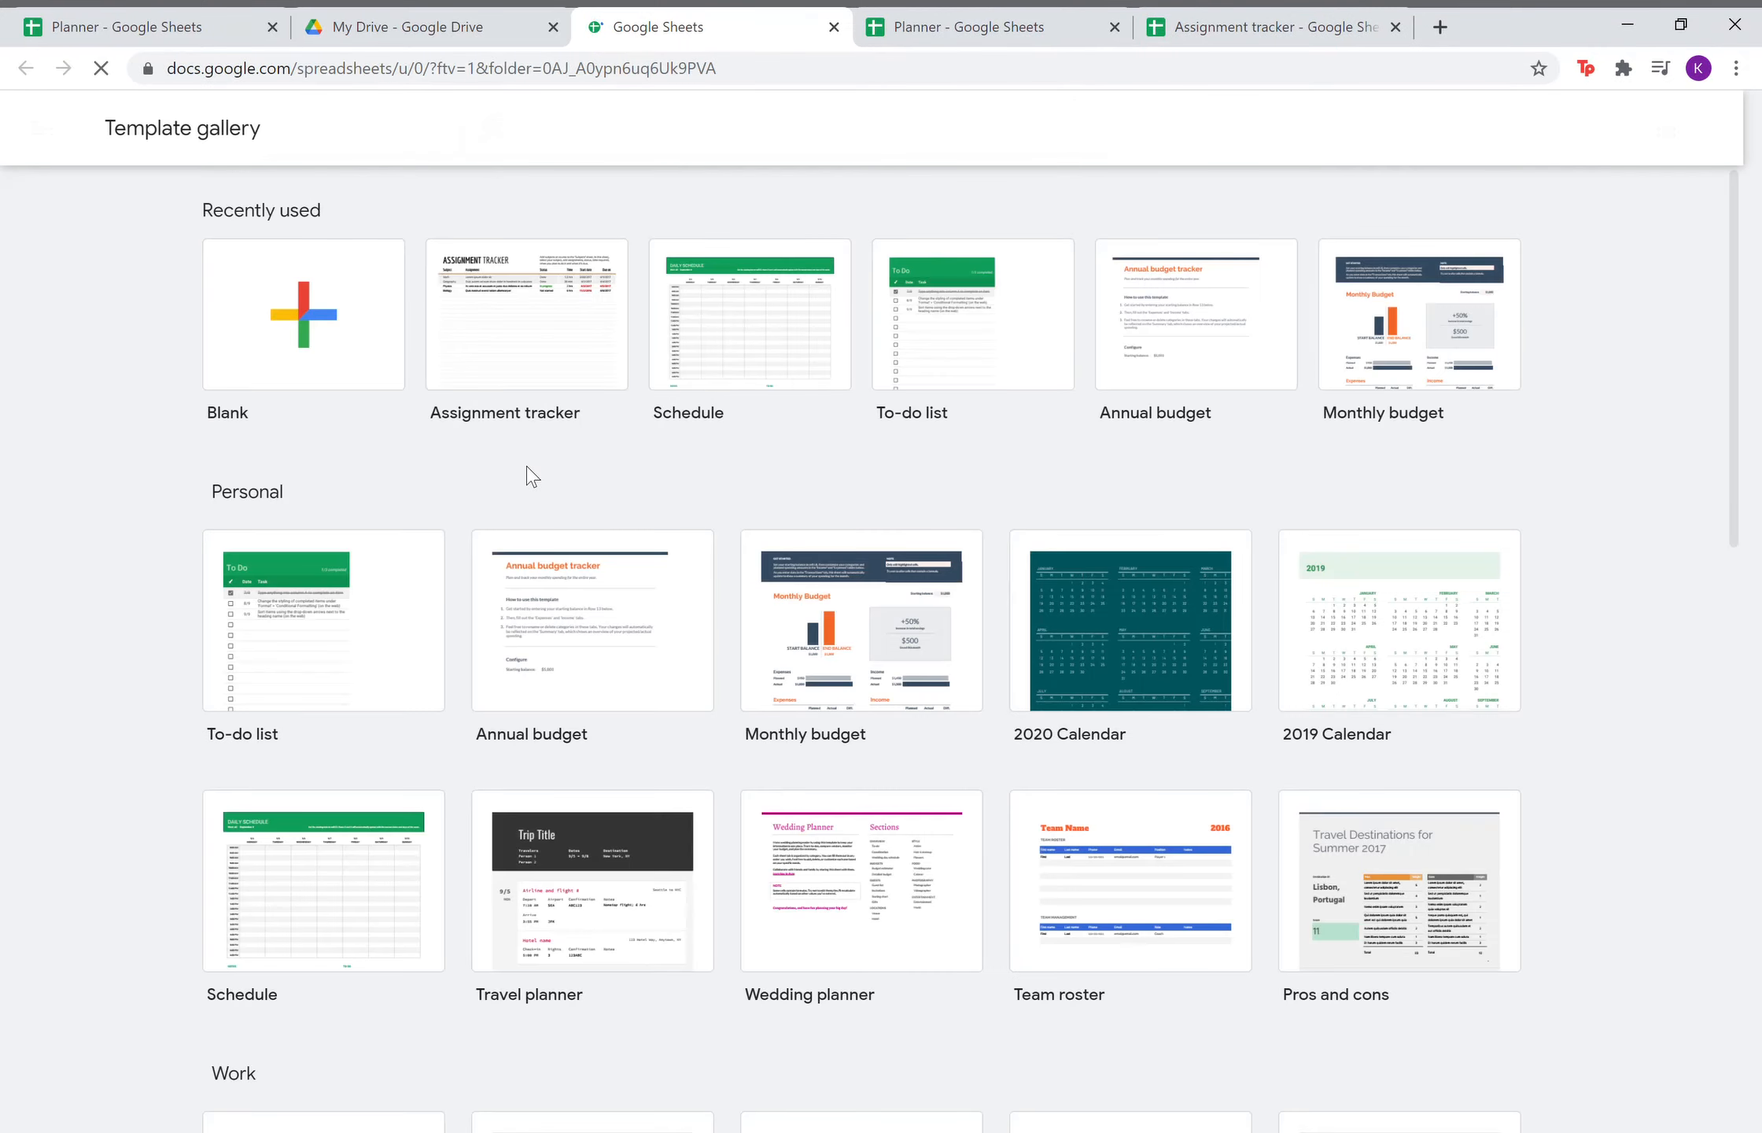
left_click(314, 645)
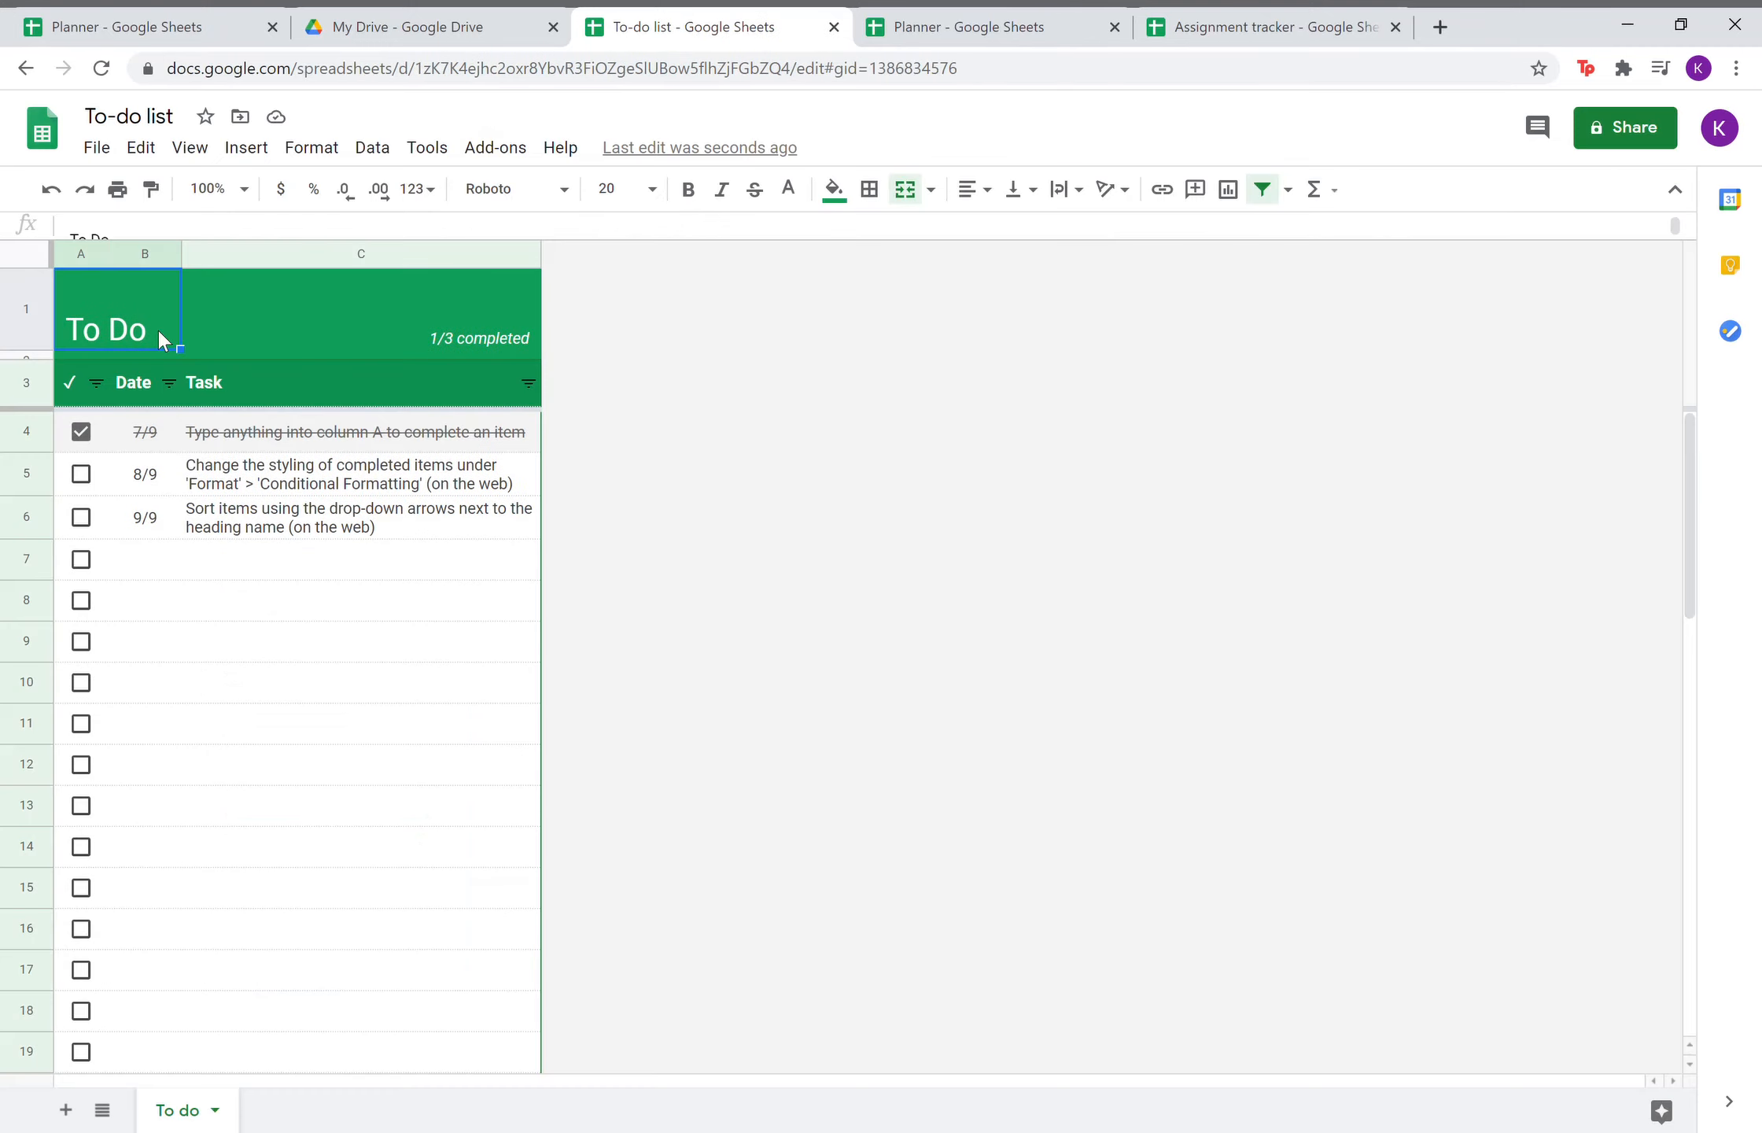
Copy rows 1 to 15 of the To-do list into the Planner starting at cell I1, and widen column K for the tasks.
mouse_move(285, 450)
left_mouse_down()
mouse_move(472, 771)
mouse_move(484, 884)
left_mouse_up()
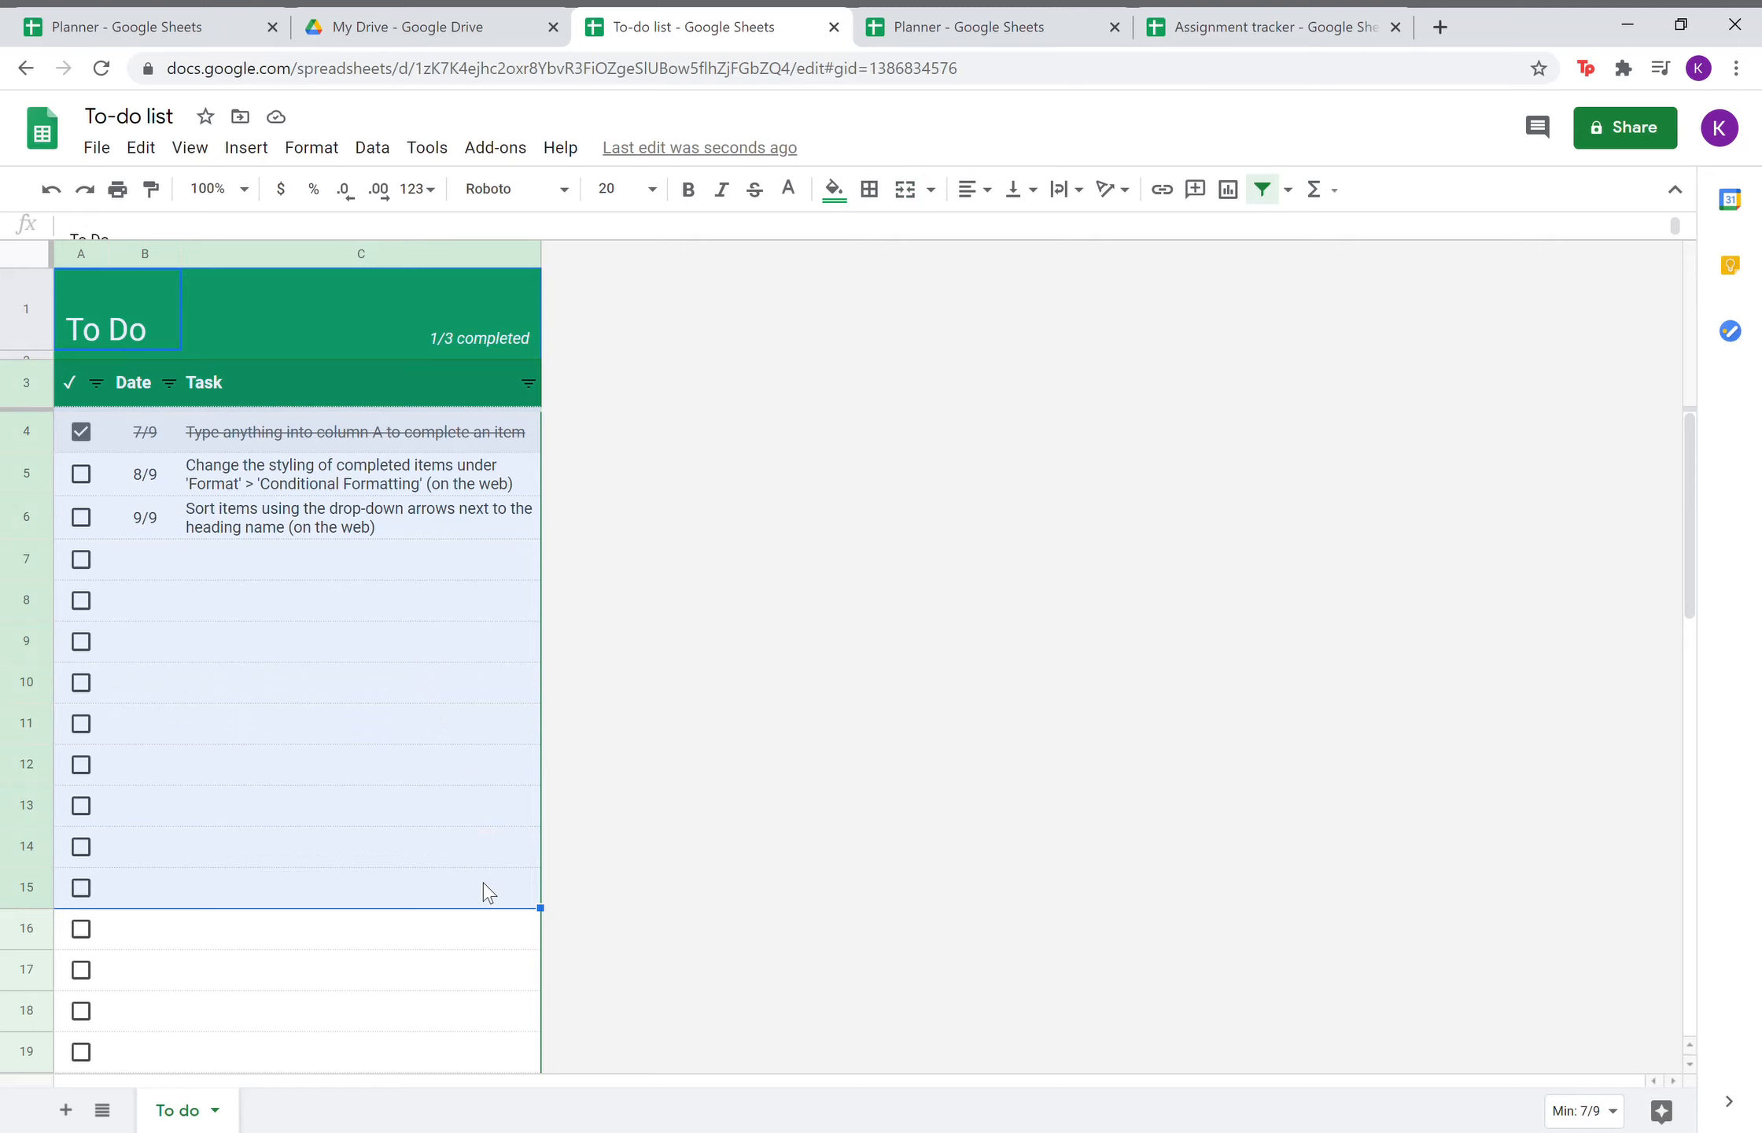
right_click(485, 893)
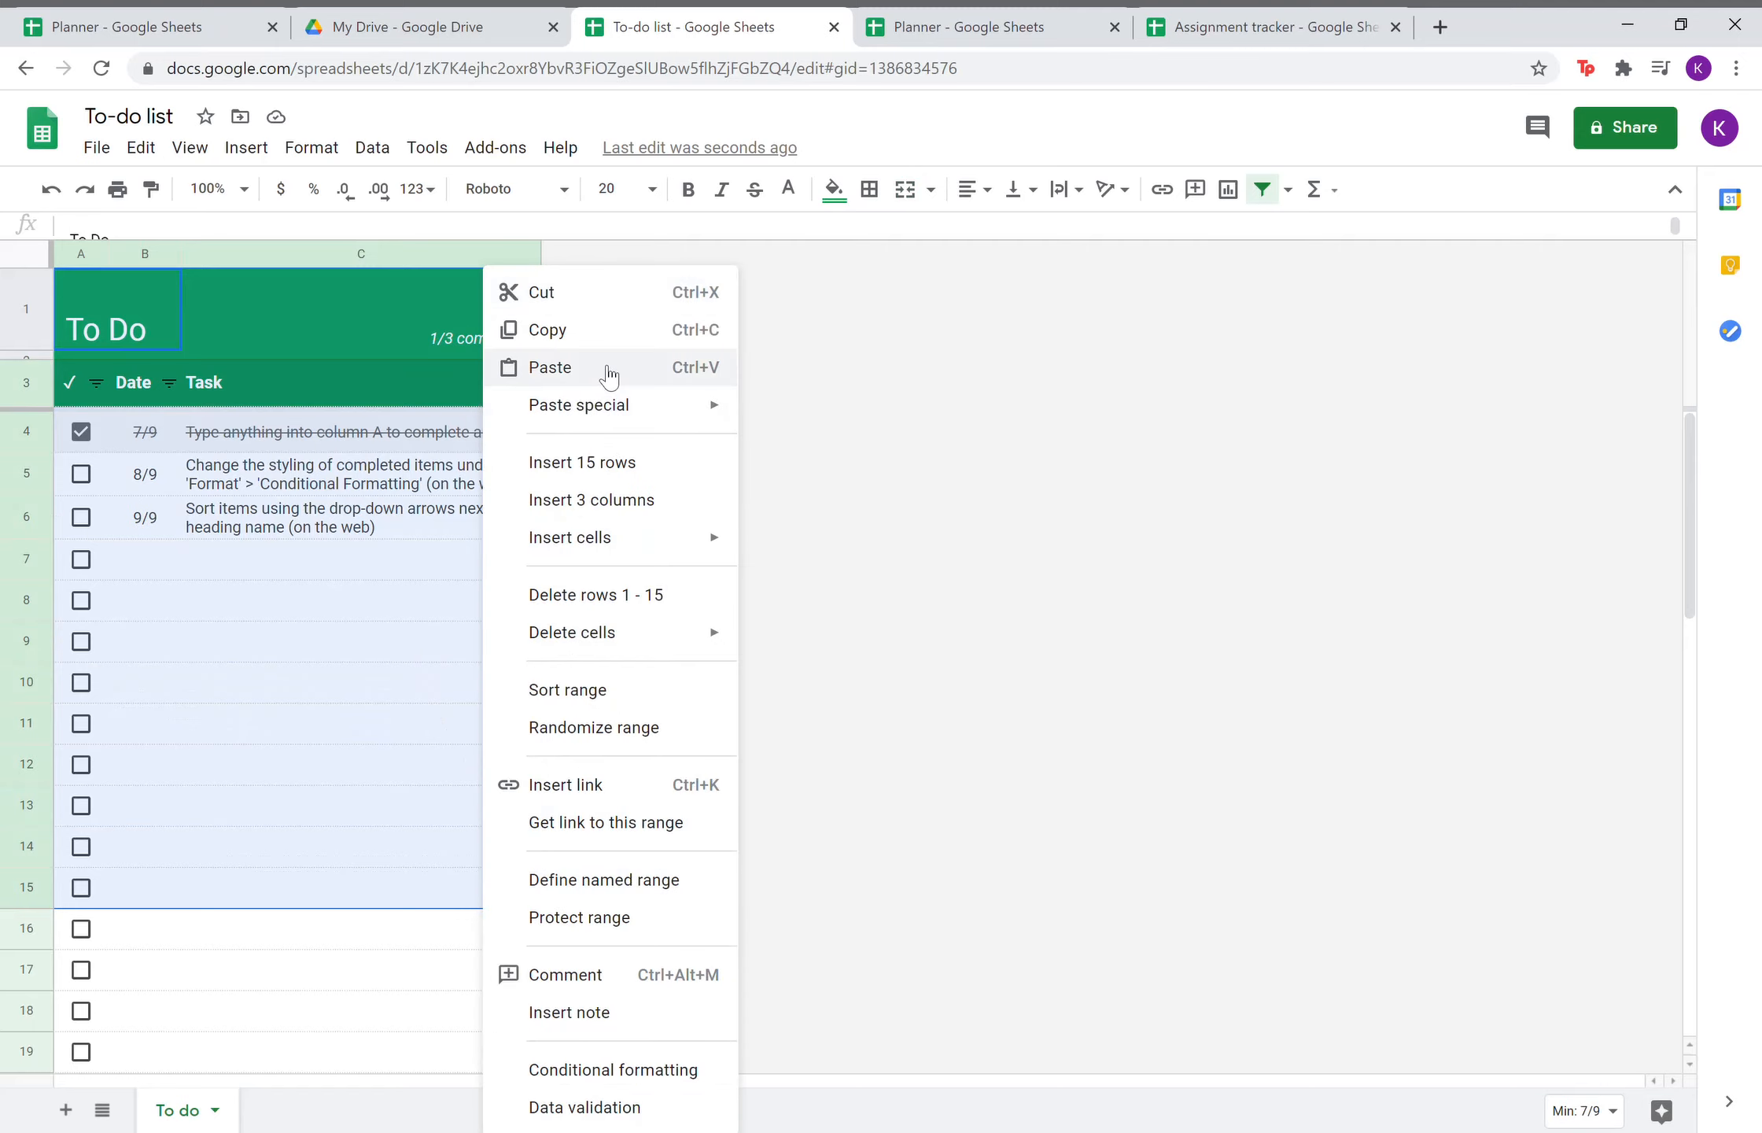
left_click(601, 331)
left_click(962, 25)
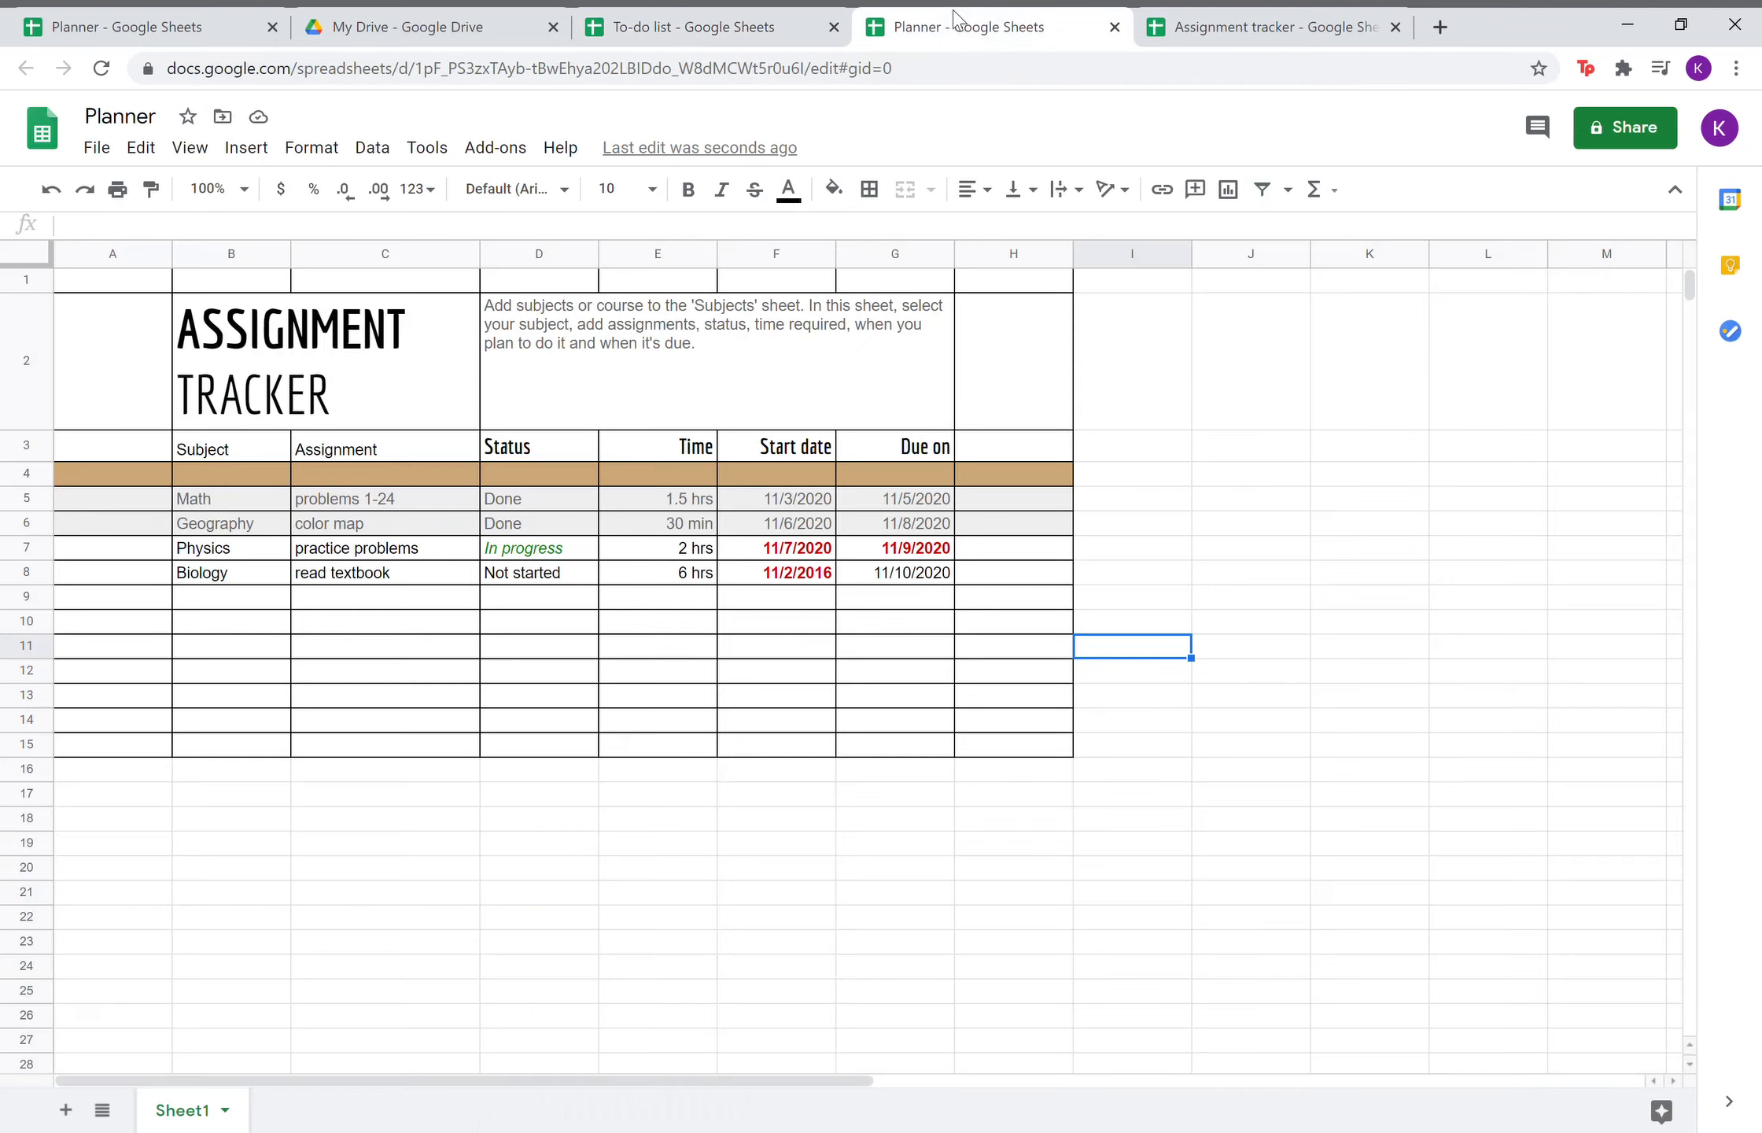
left_click(1126, 283)
right_click(1125, 287)
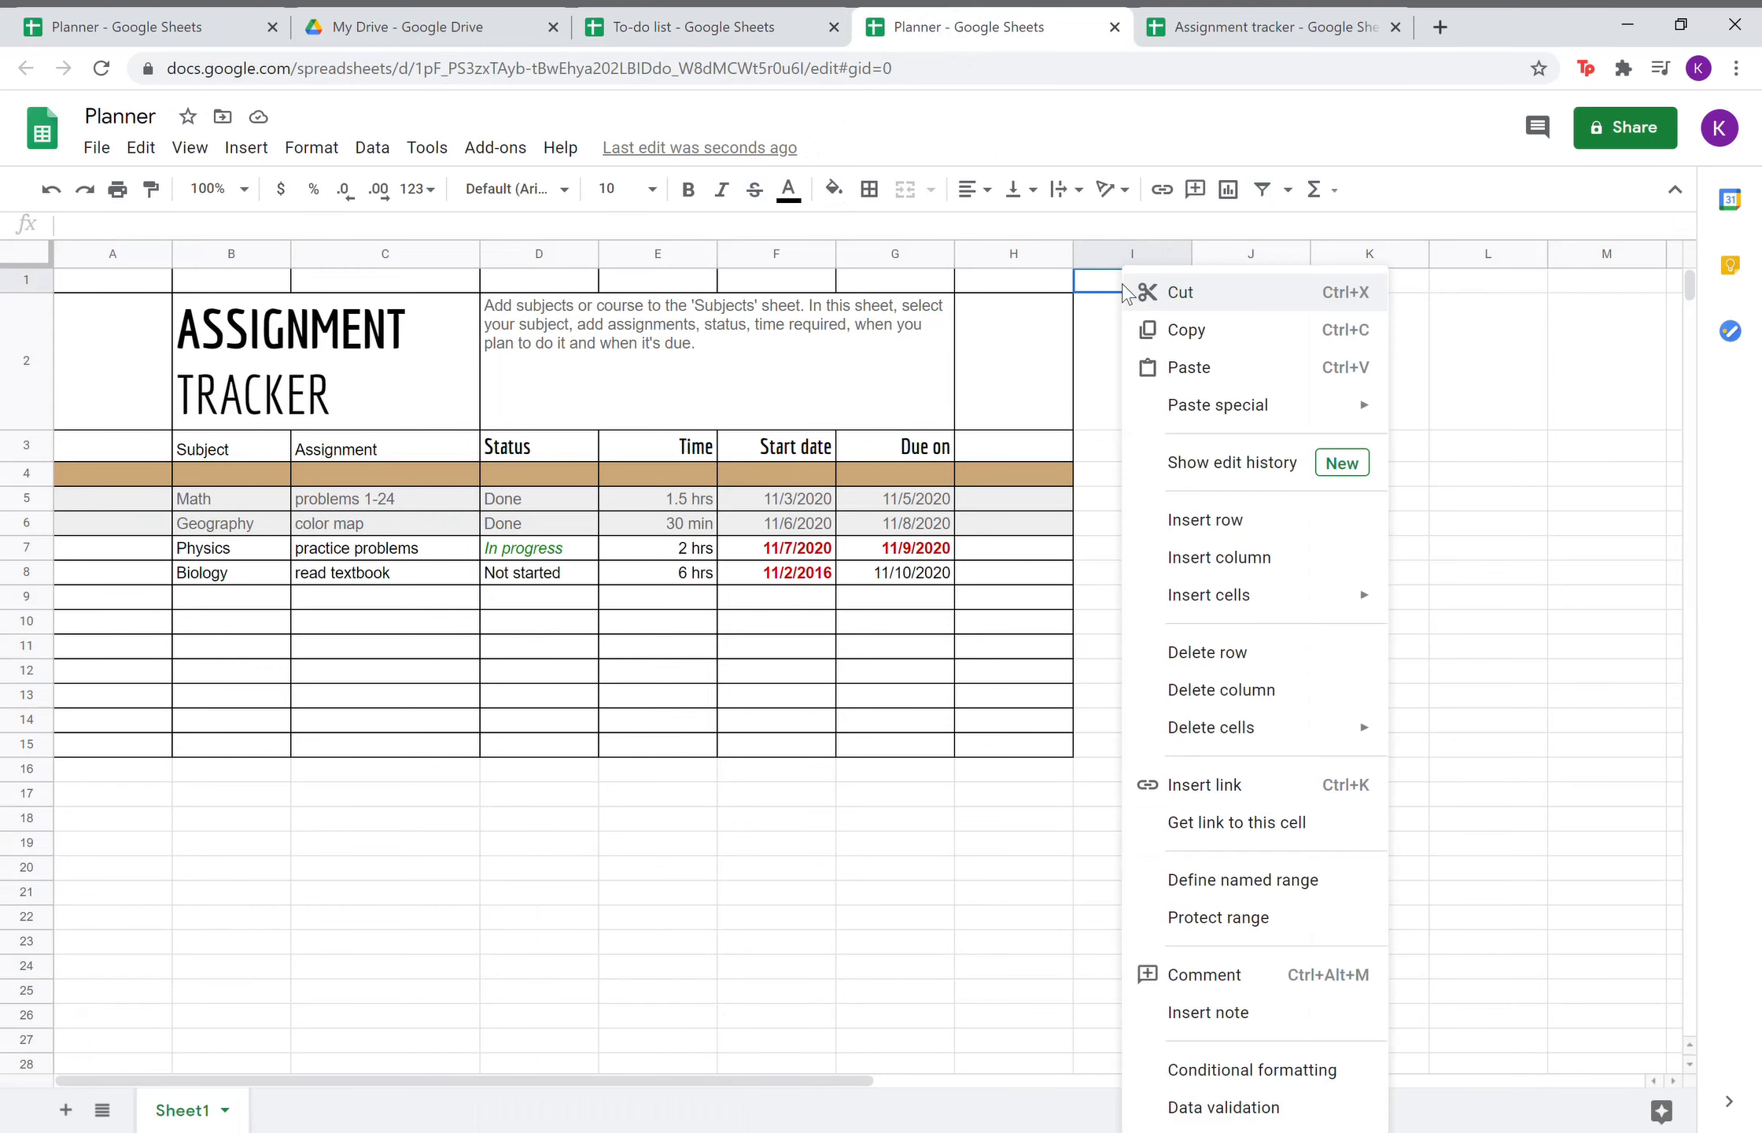
left_click(1222, 367)
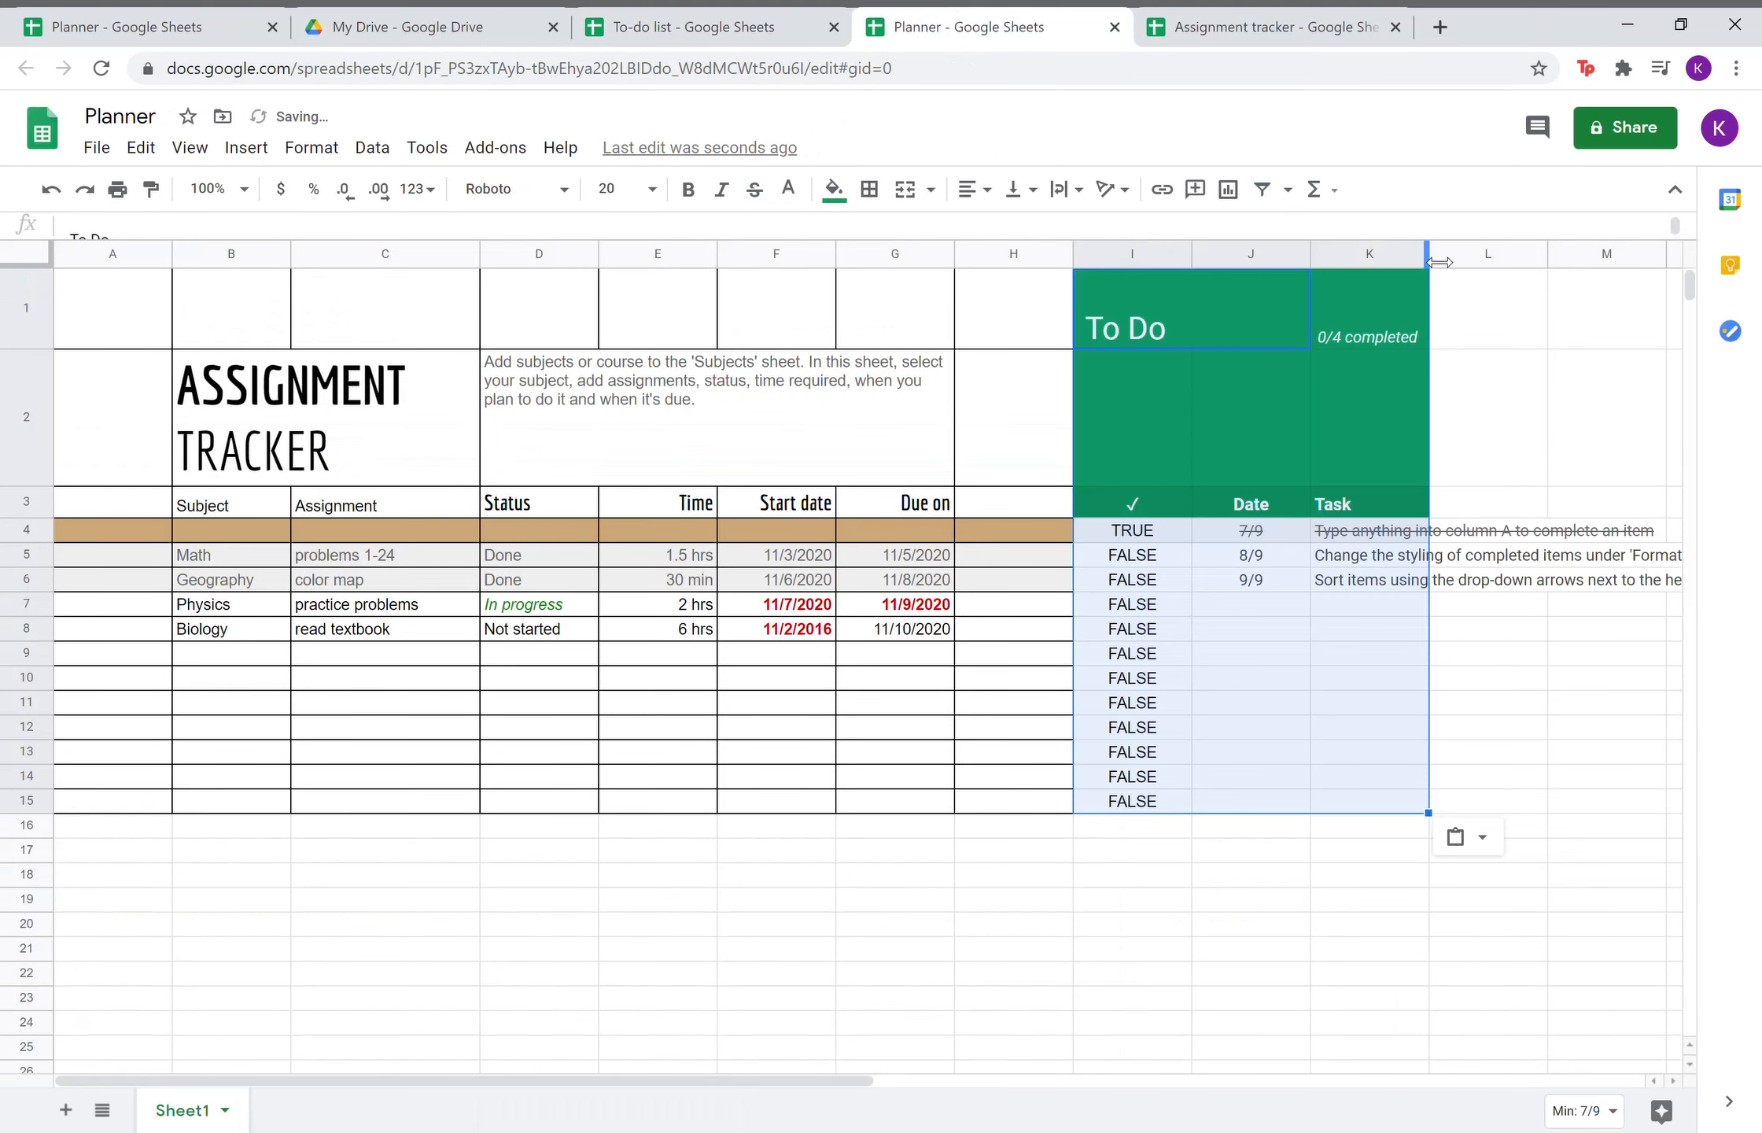
left_click_drag(1429, 263, 1667, 286)
scroll(1503, 837, "right", 3)
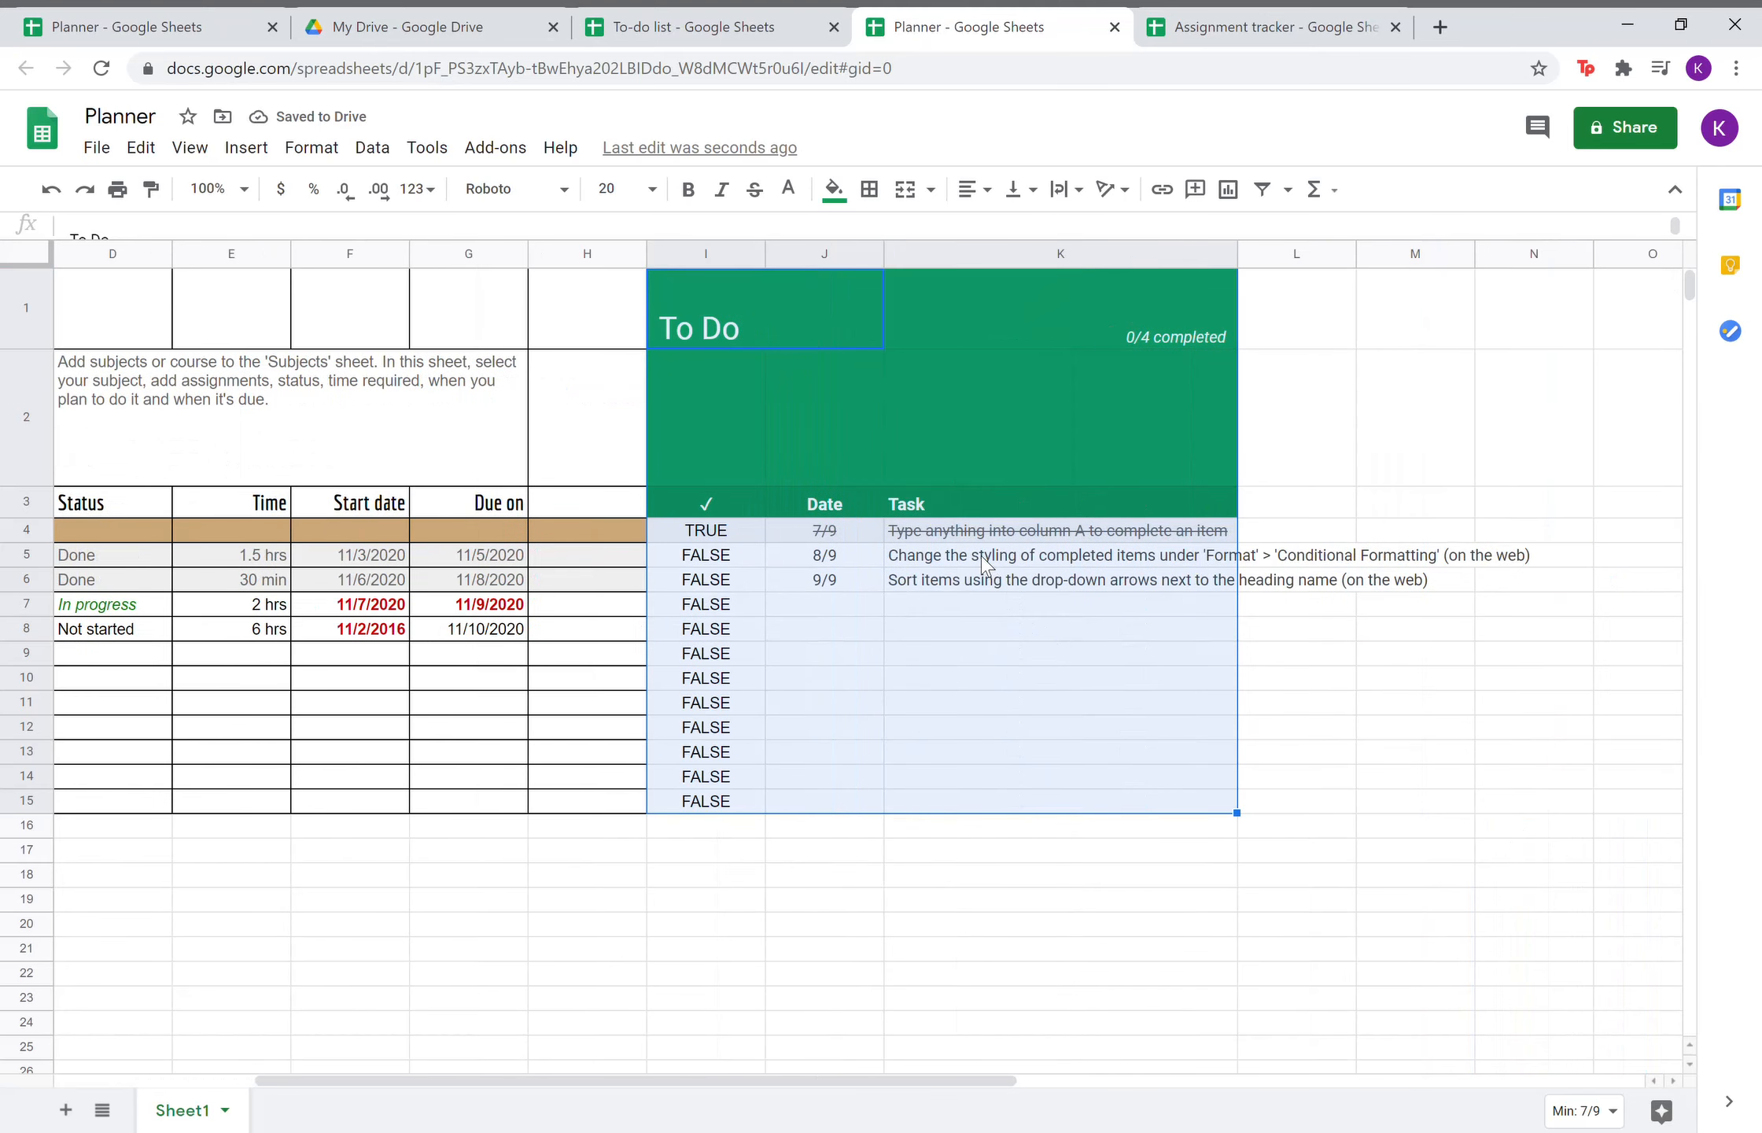
Clear the TRUE and FALSE values from cell I4 down in the To Do list's check mark column.
left_click(741, 537)
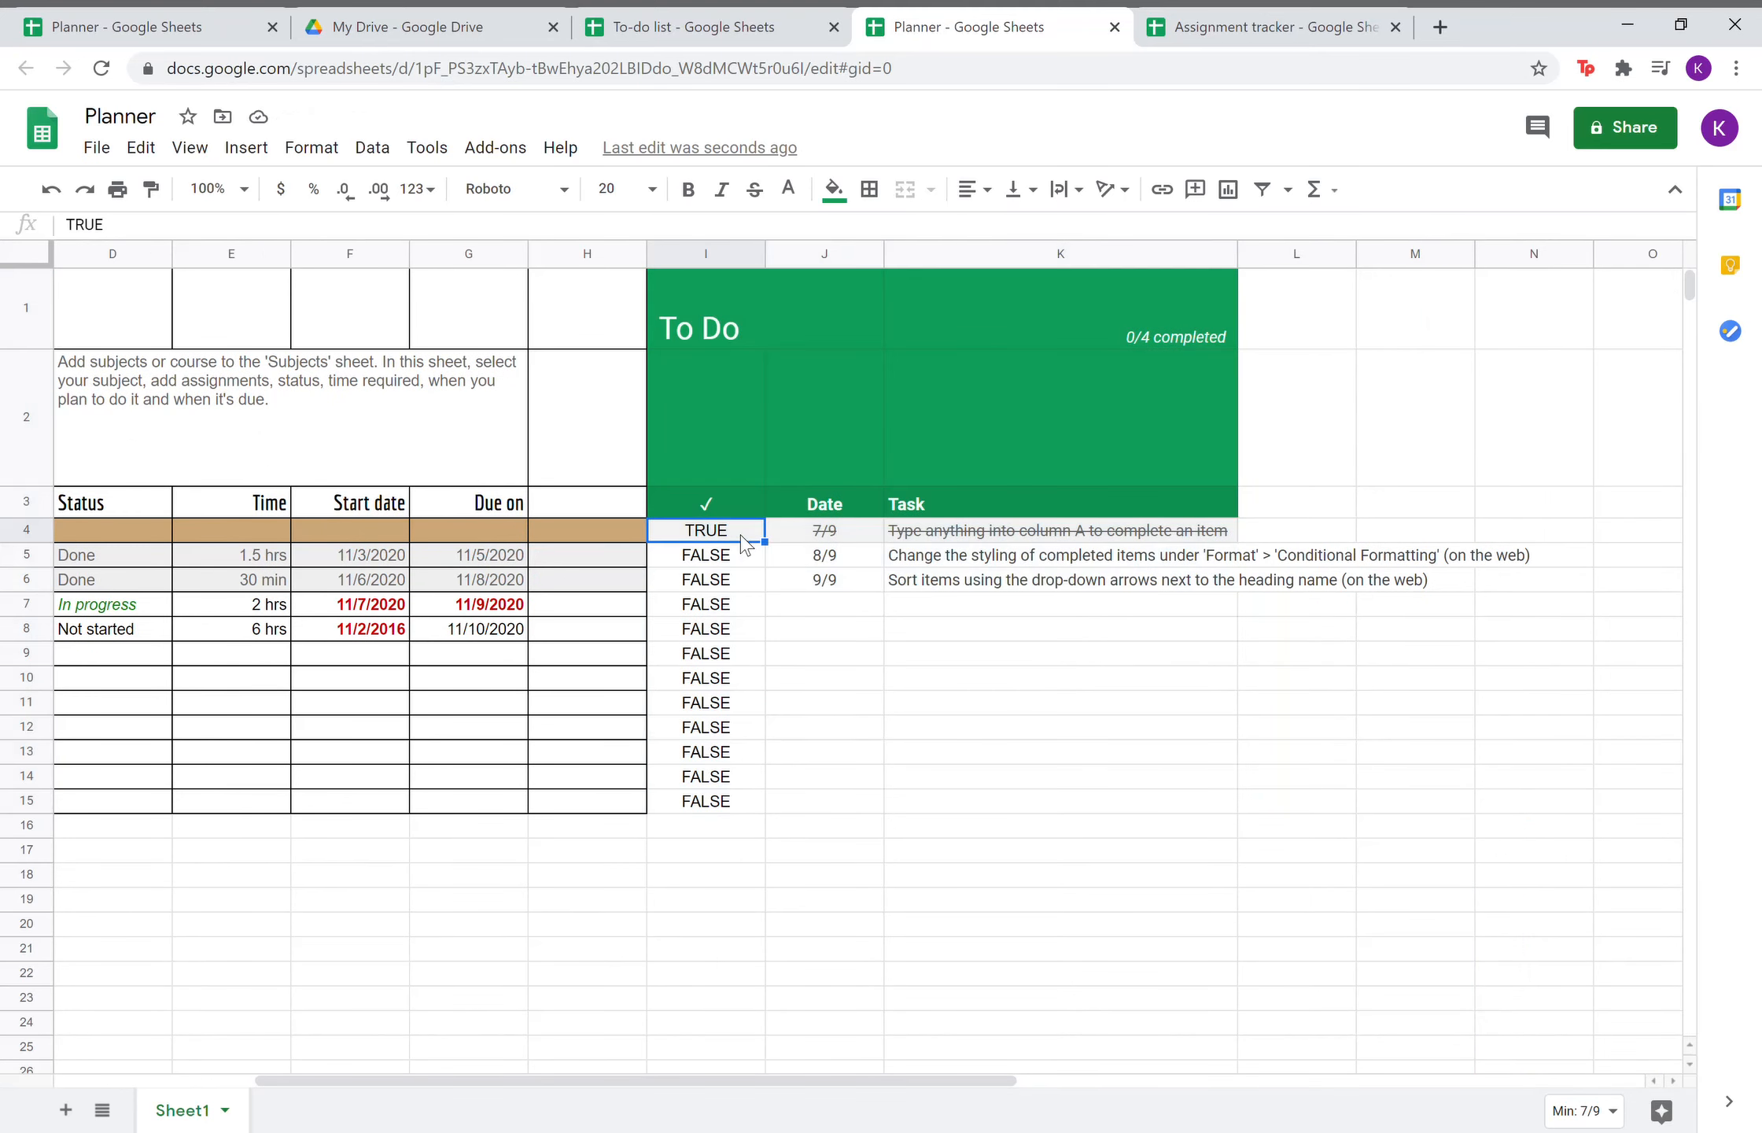
key("Delete")
left_click(745, 555)
key("Delete")
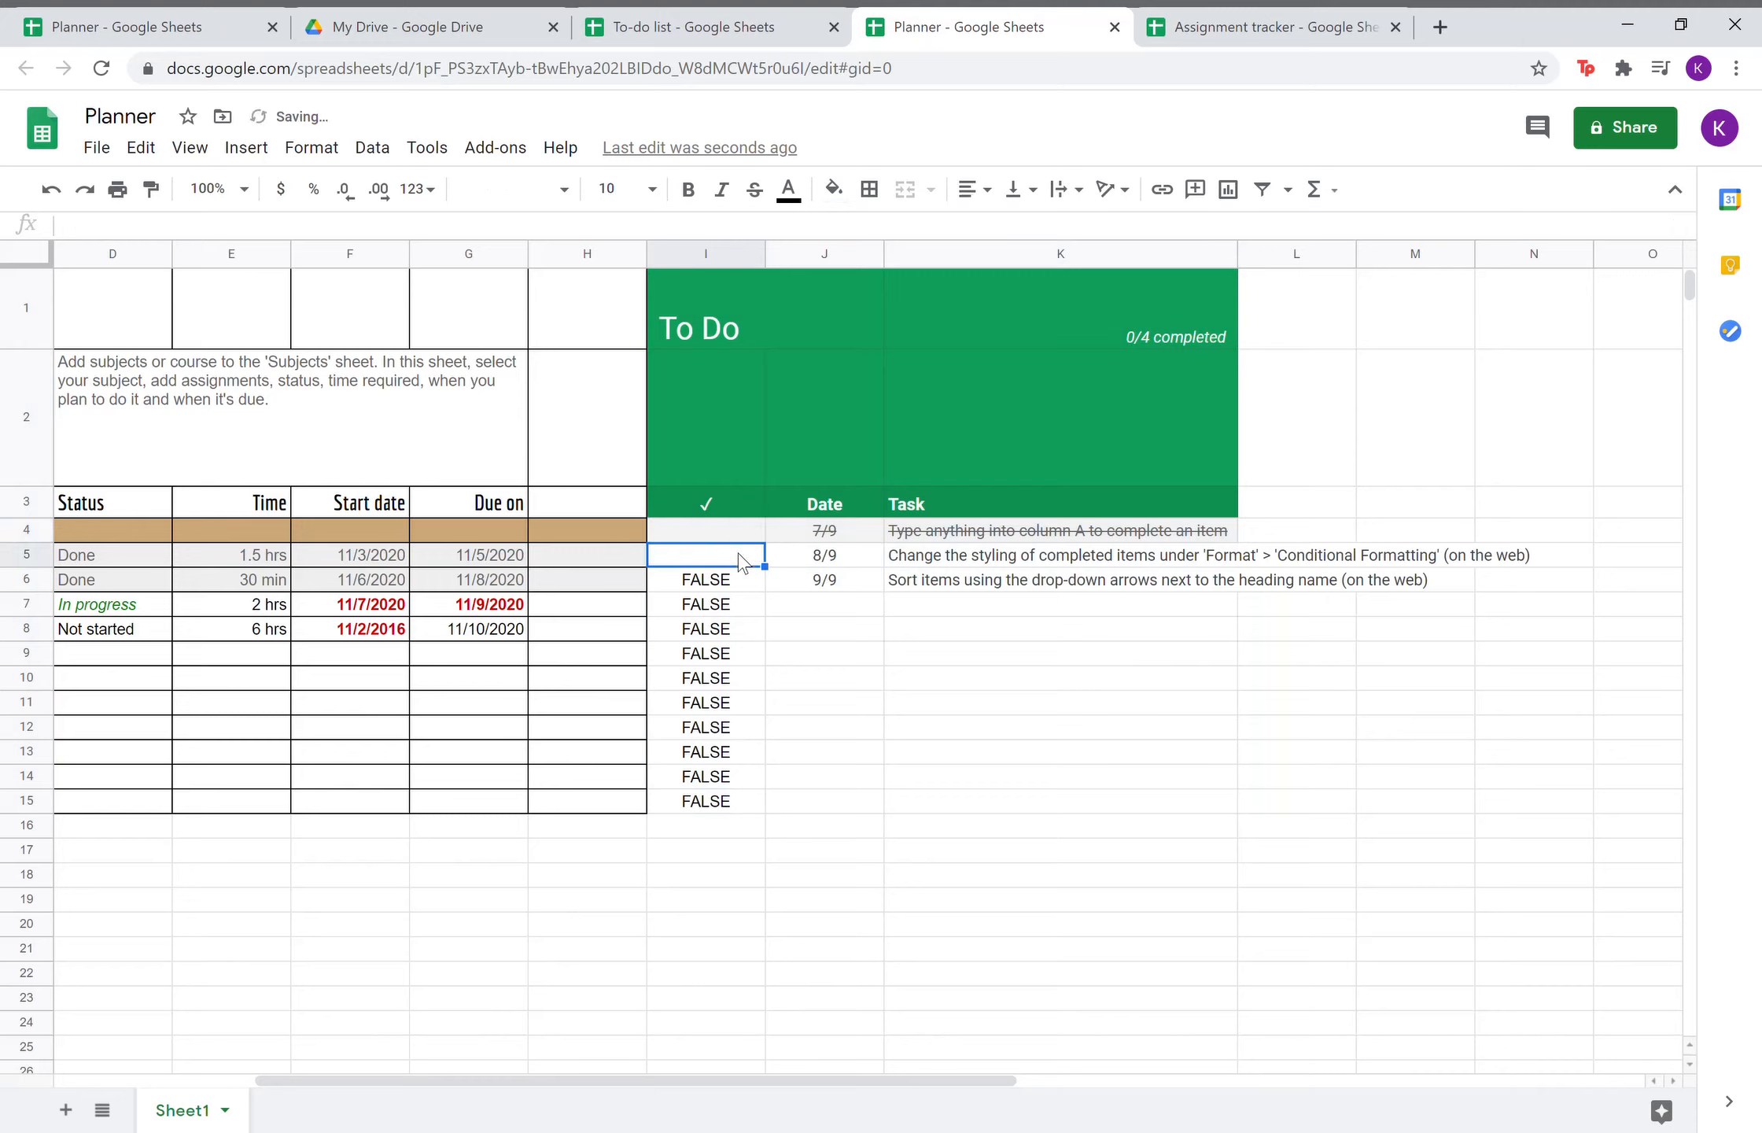
left_click(745, 582)
key("Delete")
left_click(744, 606)
key("Delete")
left_click(746, 629)
key("Delete")
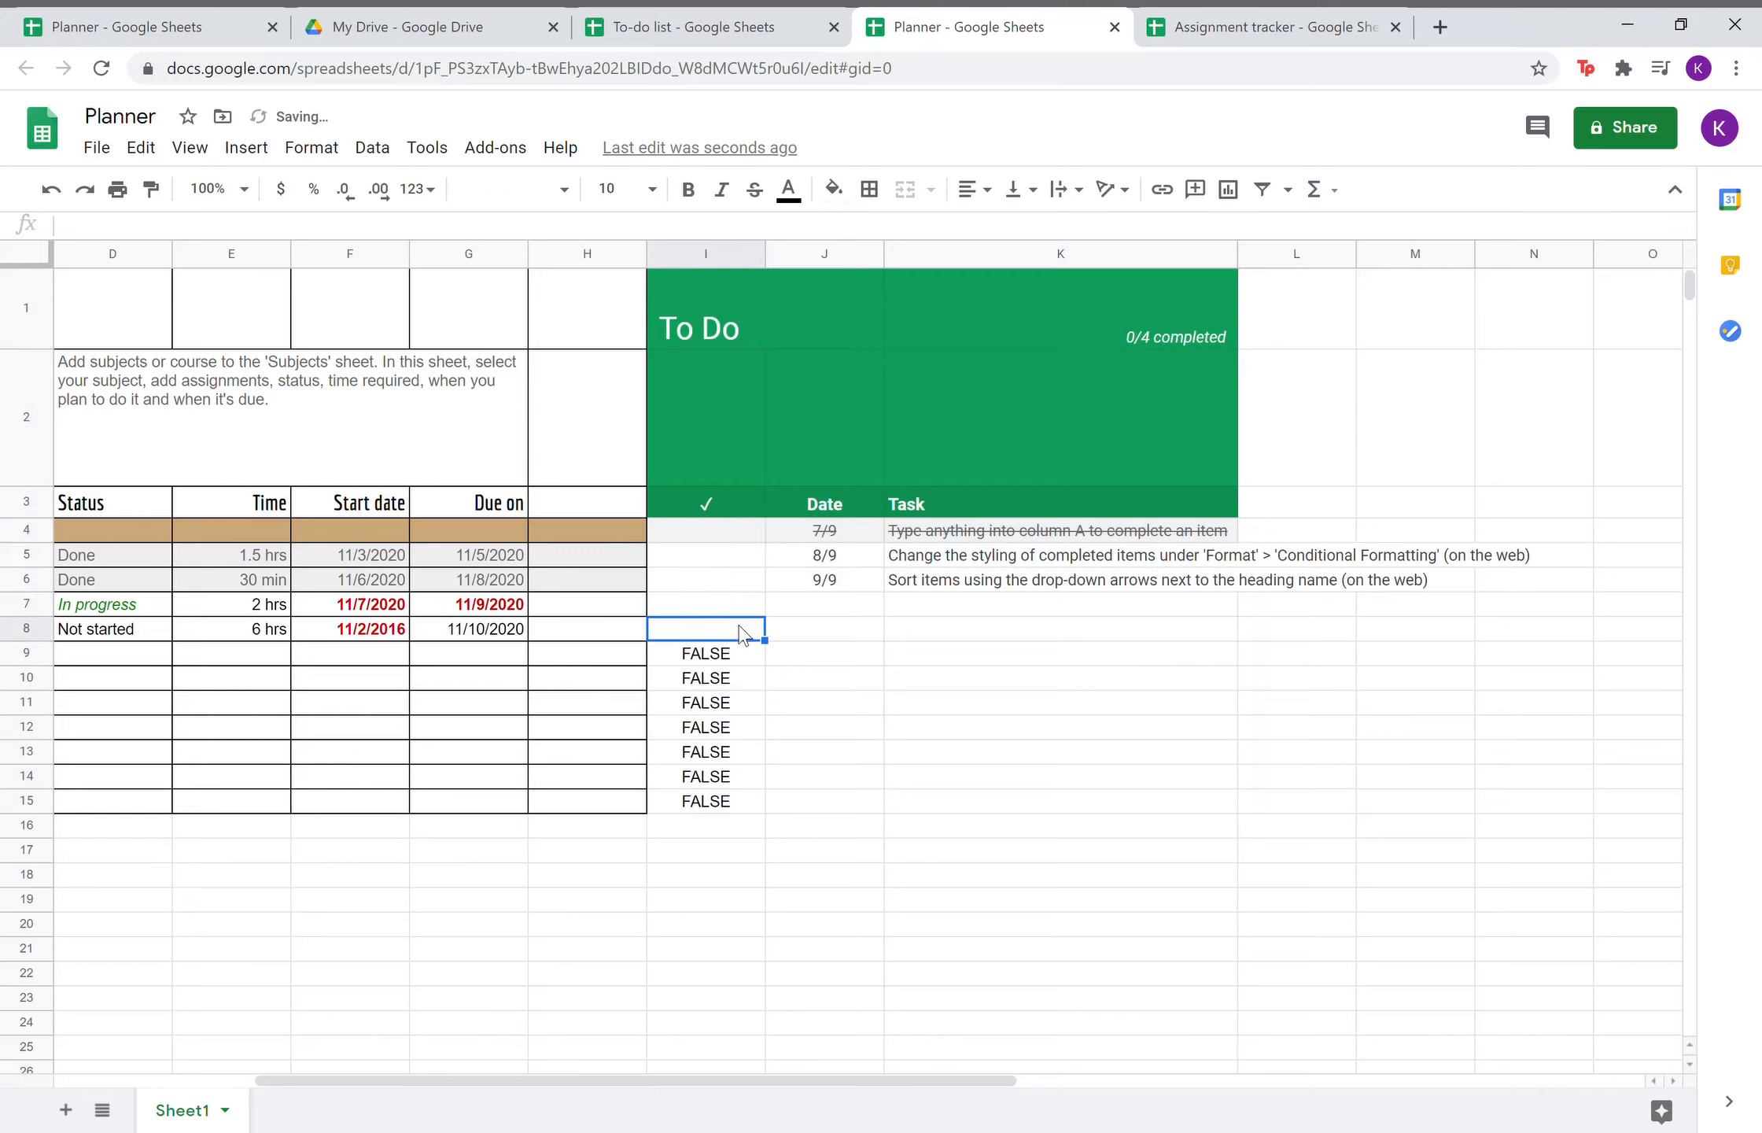
Replace the sample To Do items with "Read one chapter of my book" for Nov 8th and "study for math test" for Nov 9th.
left_click(856, 561)
type("Nov")
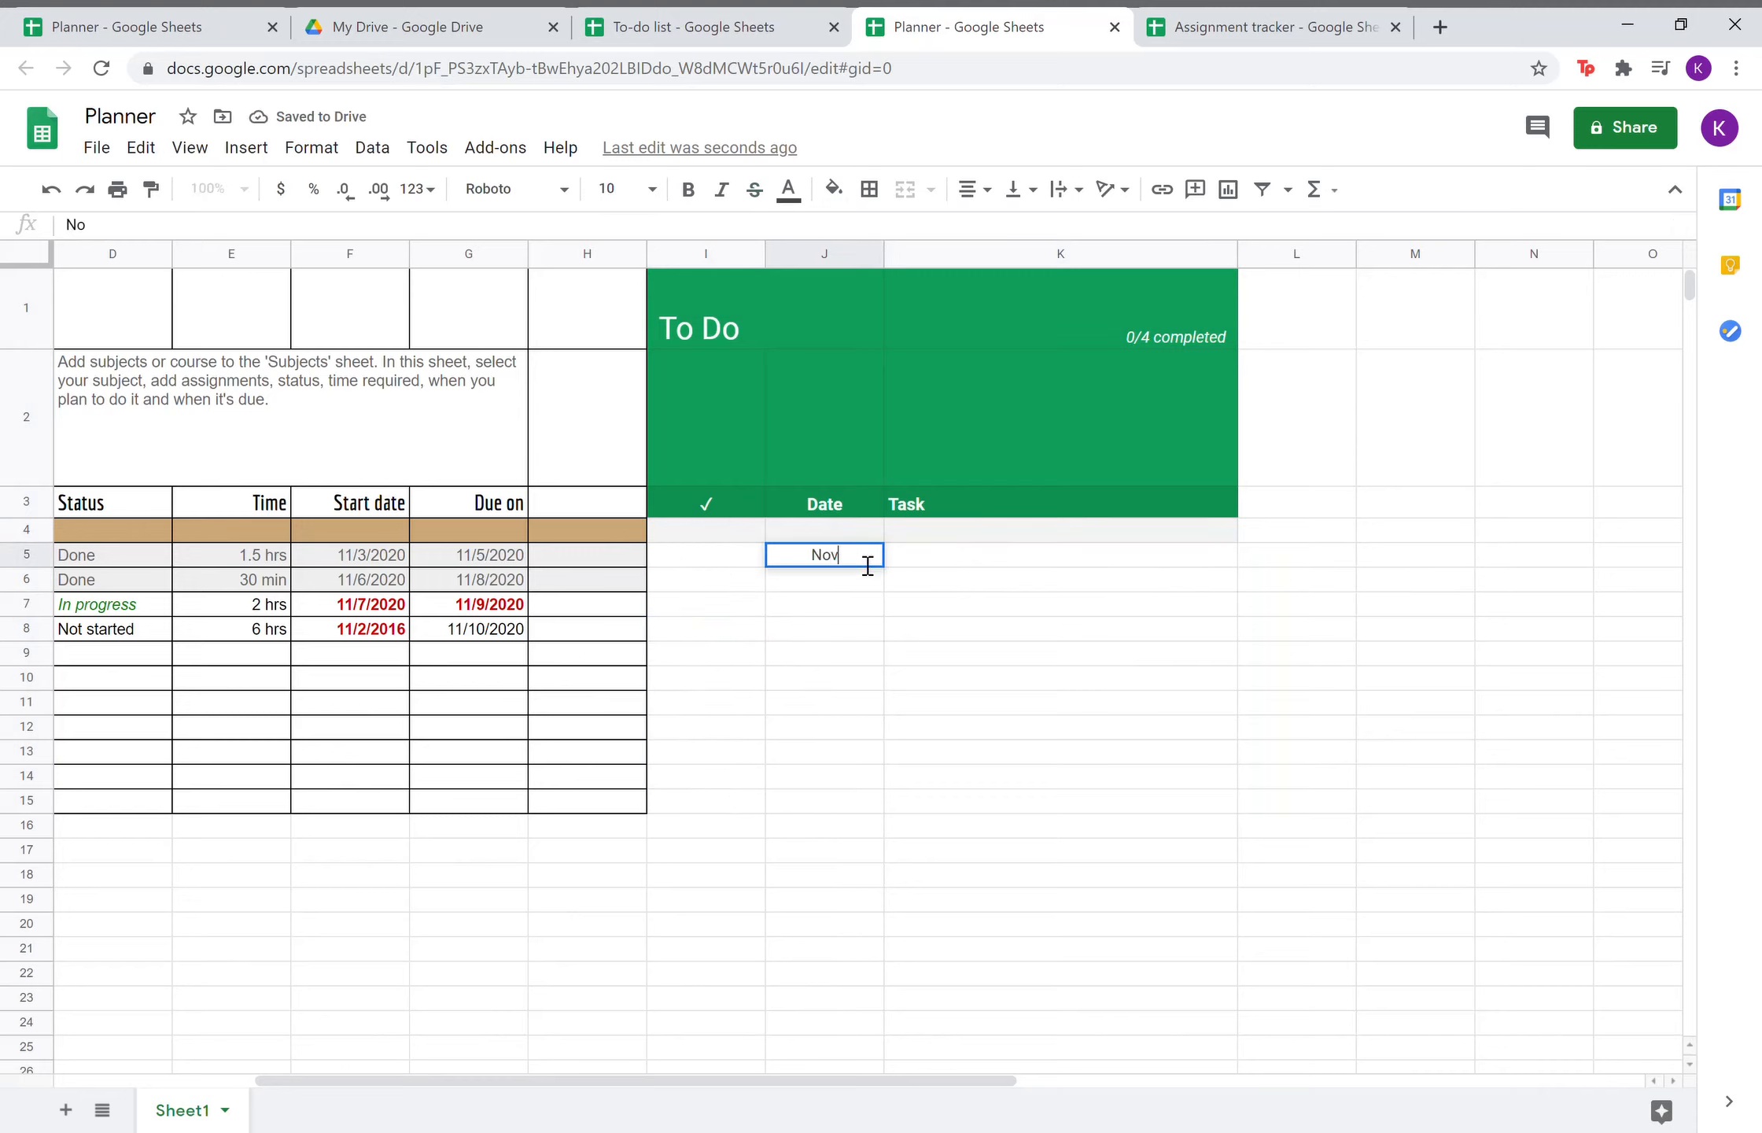
type(" 8th")
left_click(972, 554)
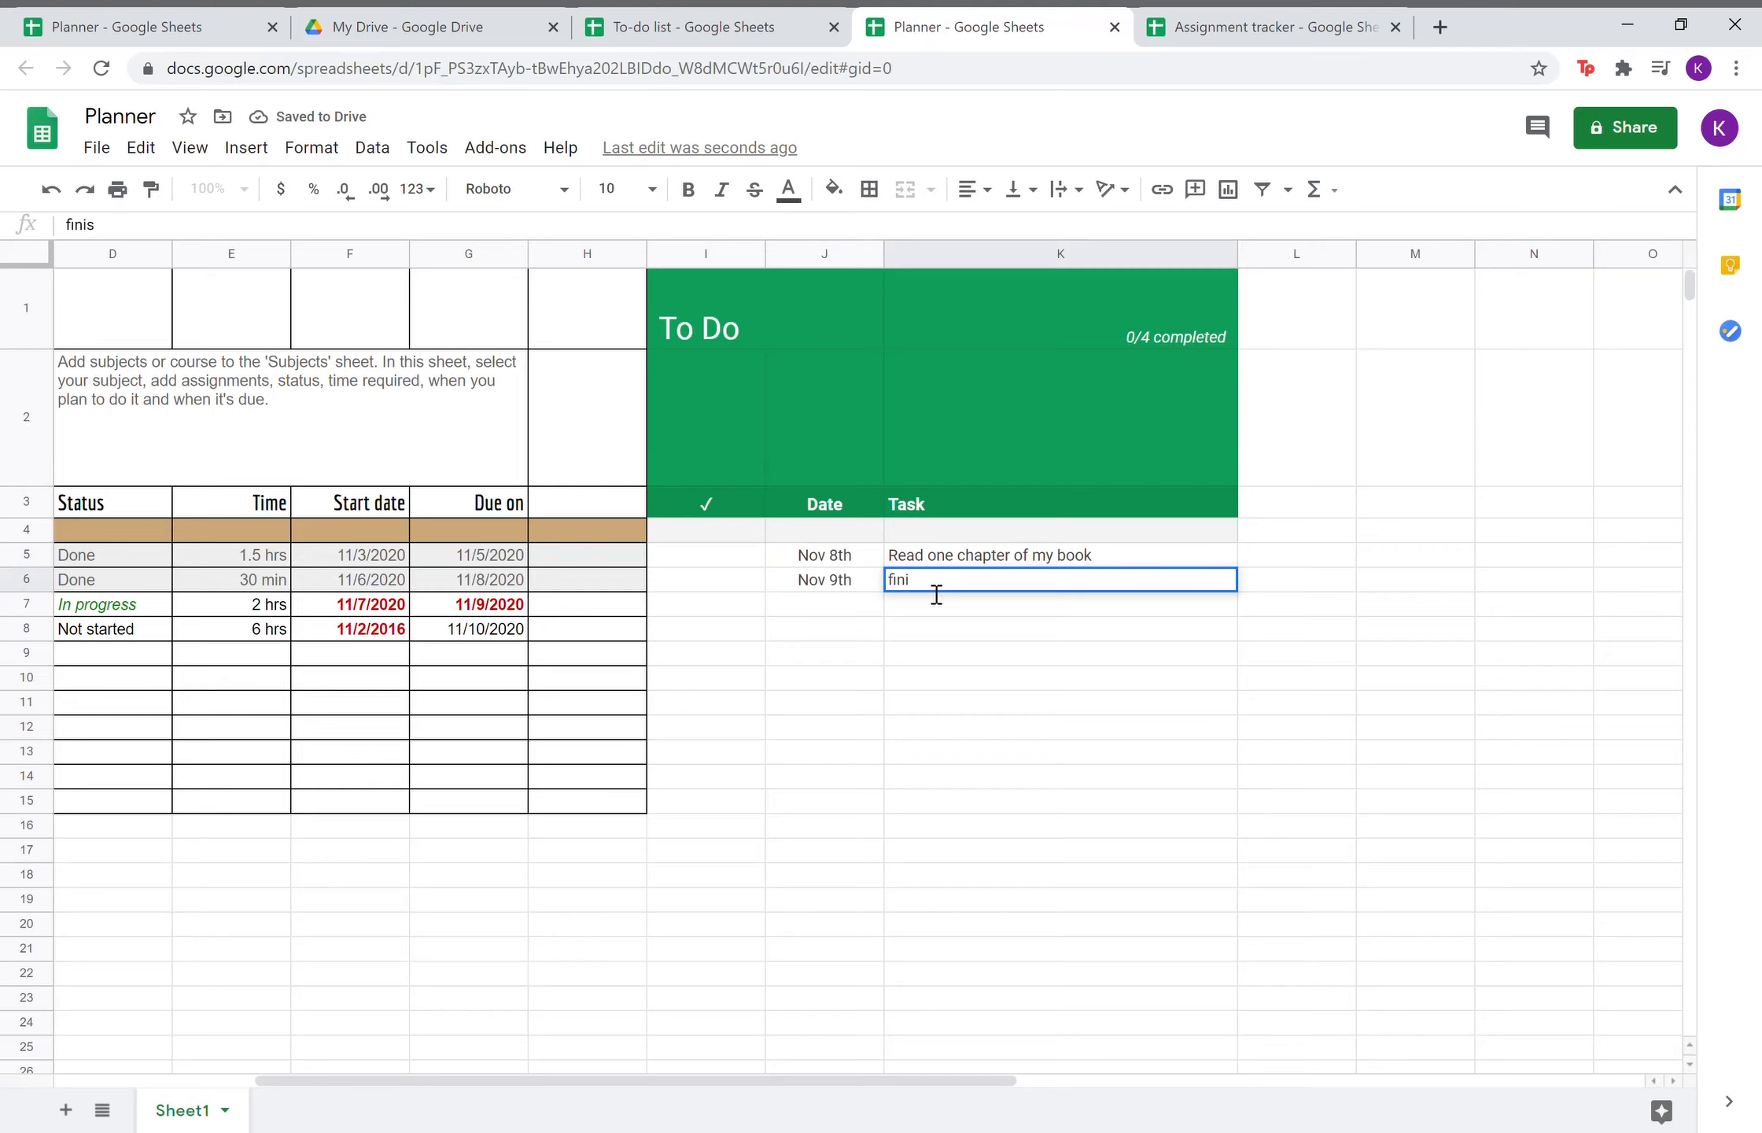
type("fi")
type("study t")
type("or math")
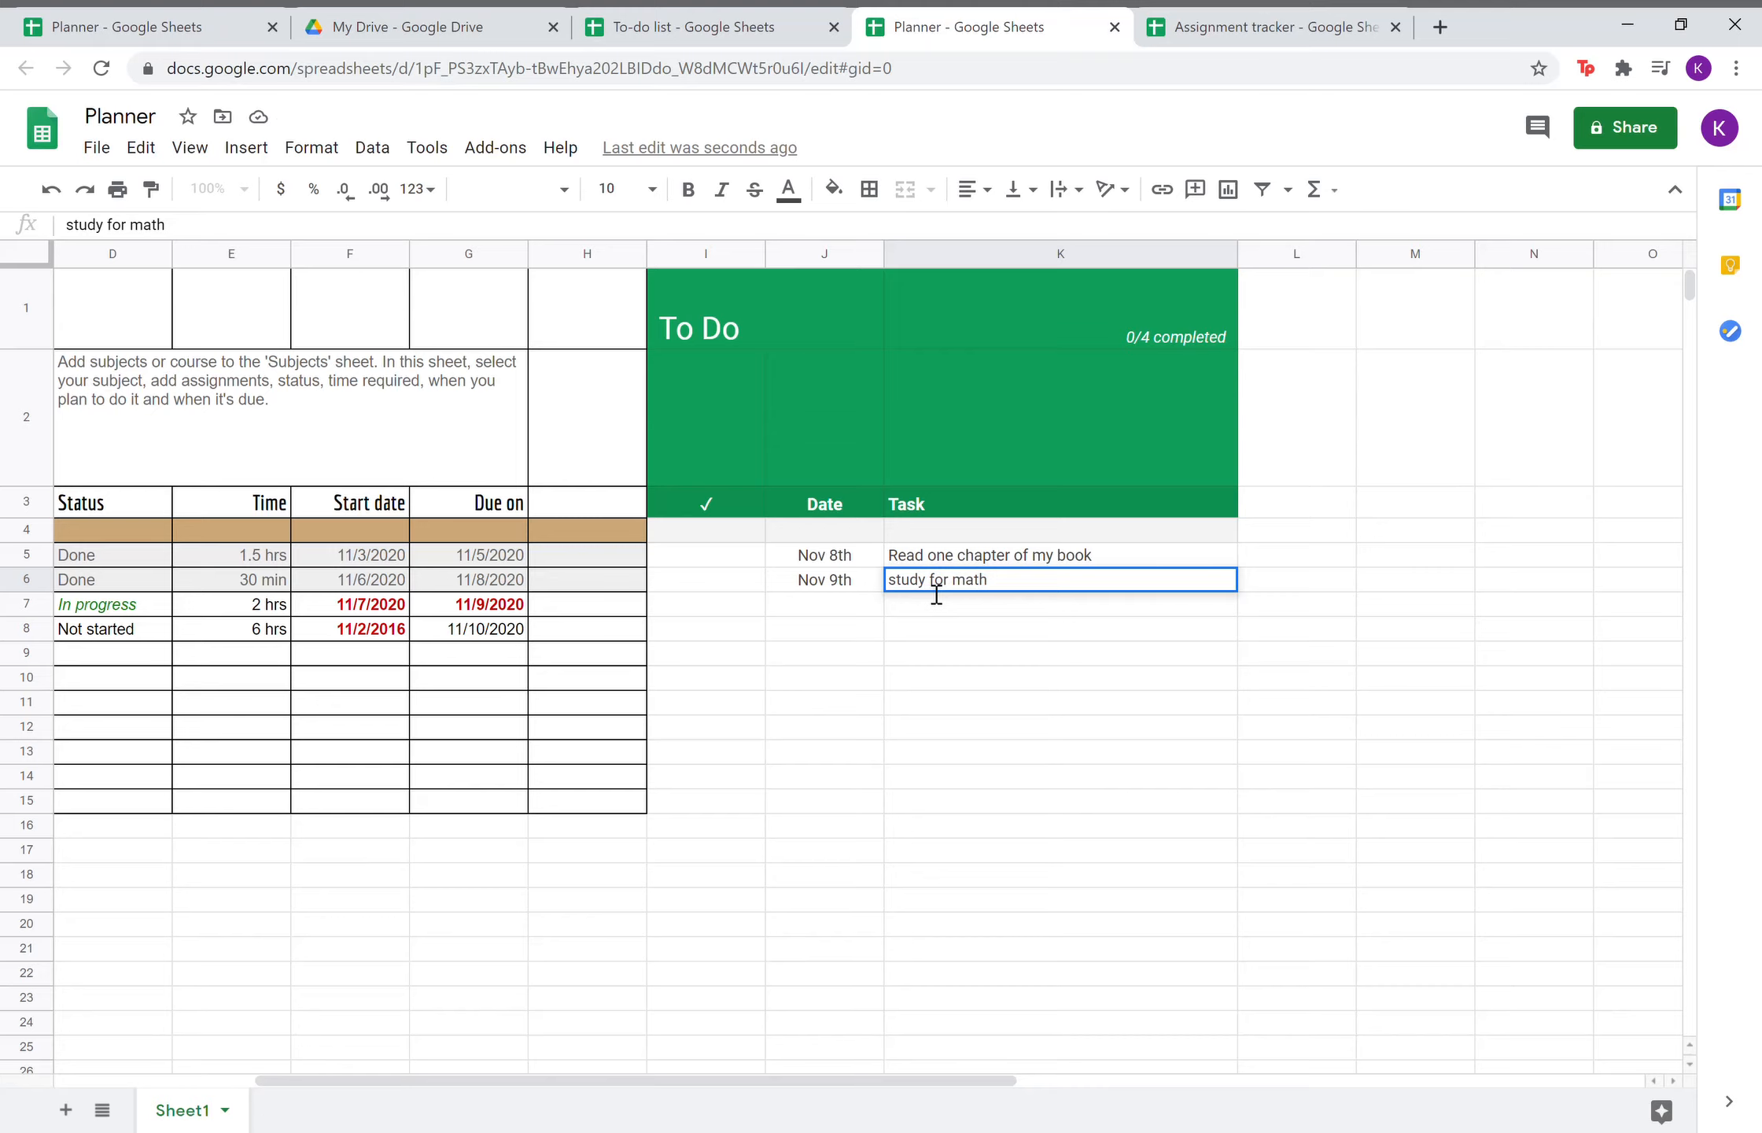
type(" test")
key("Return")
scroll(957, 689, "left", 5)
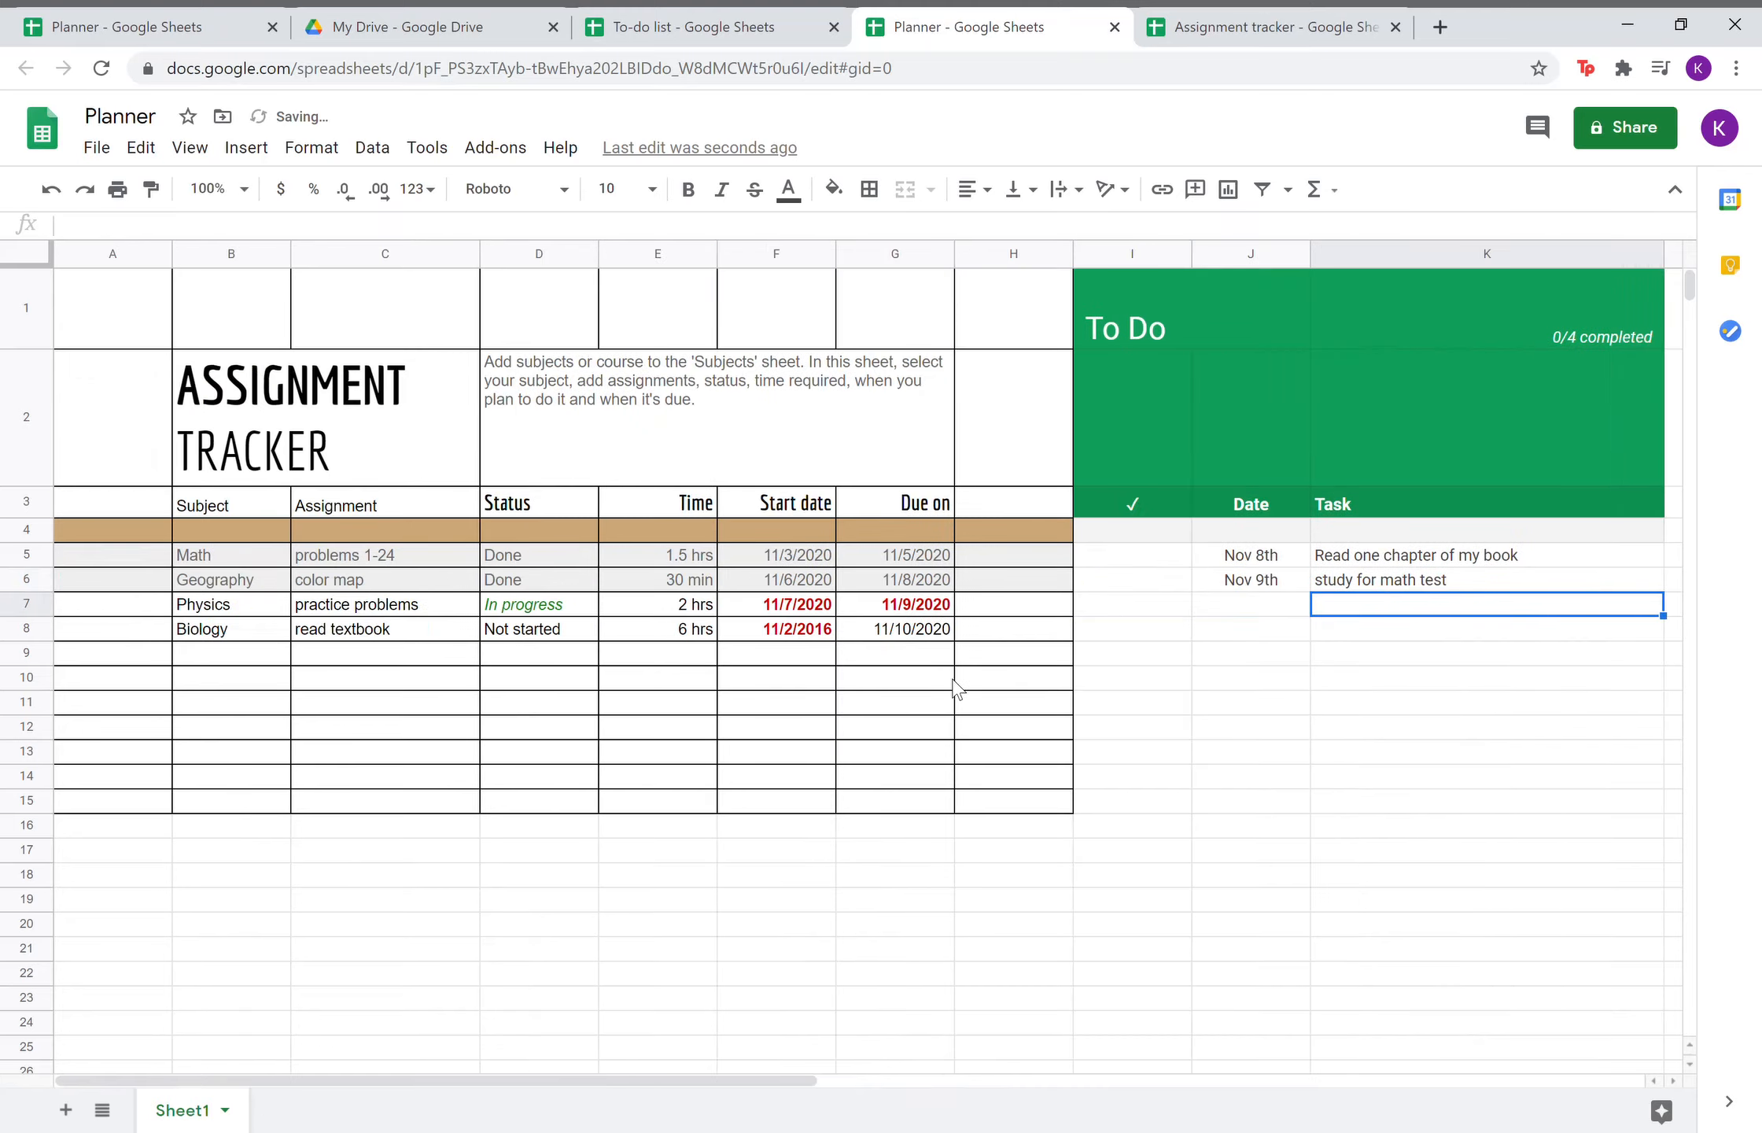
Close the To-do list file and create a new Google Sheets file from the Schedule template through Google Drive.
left_click(834, 27)
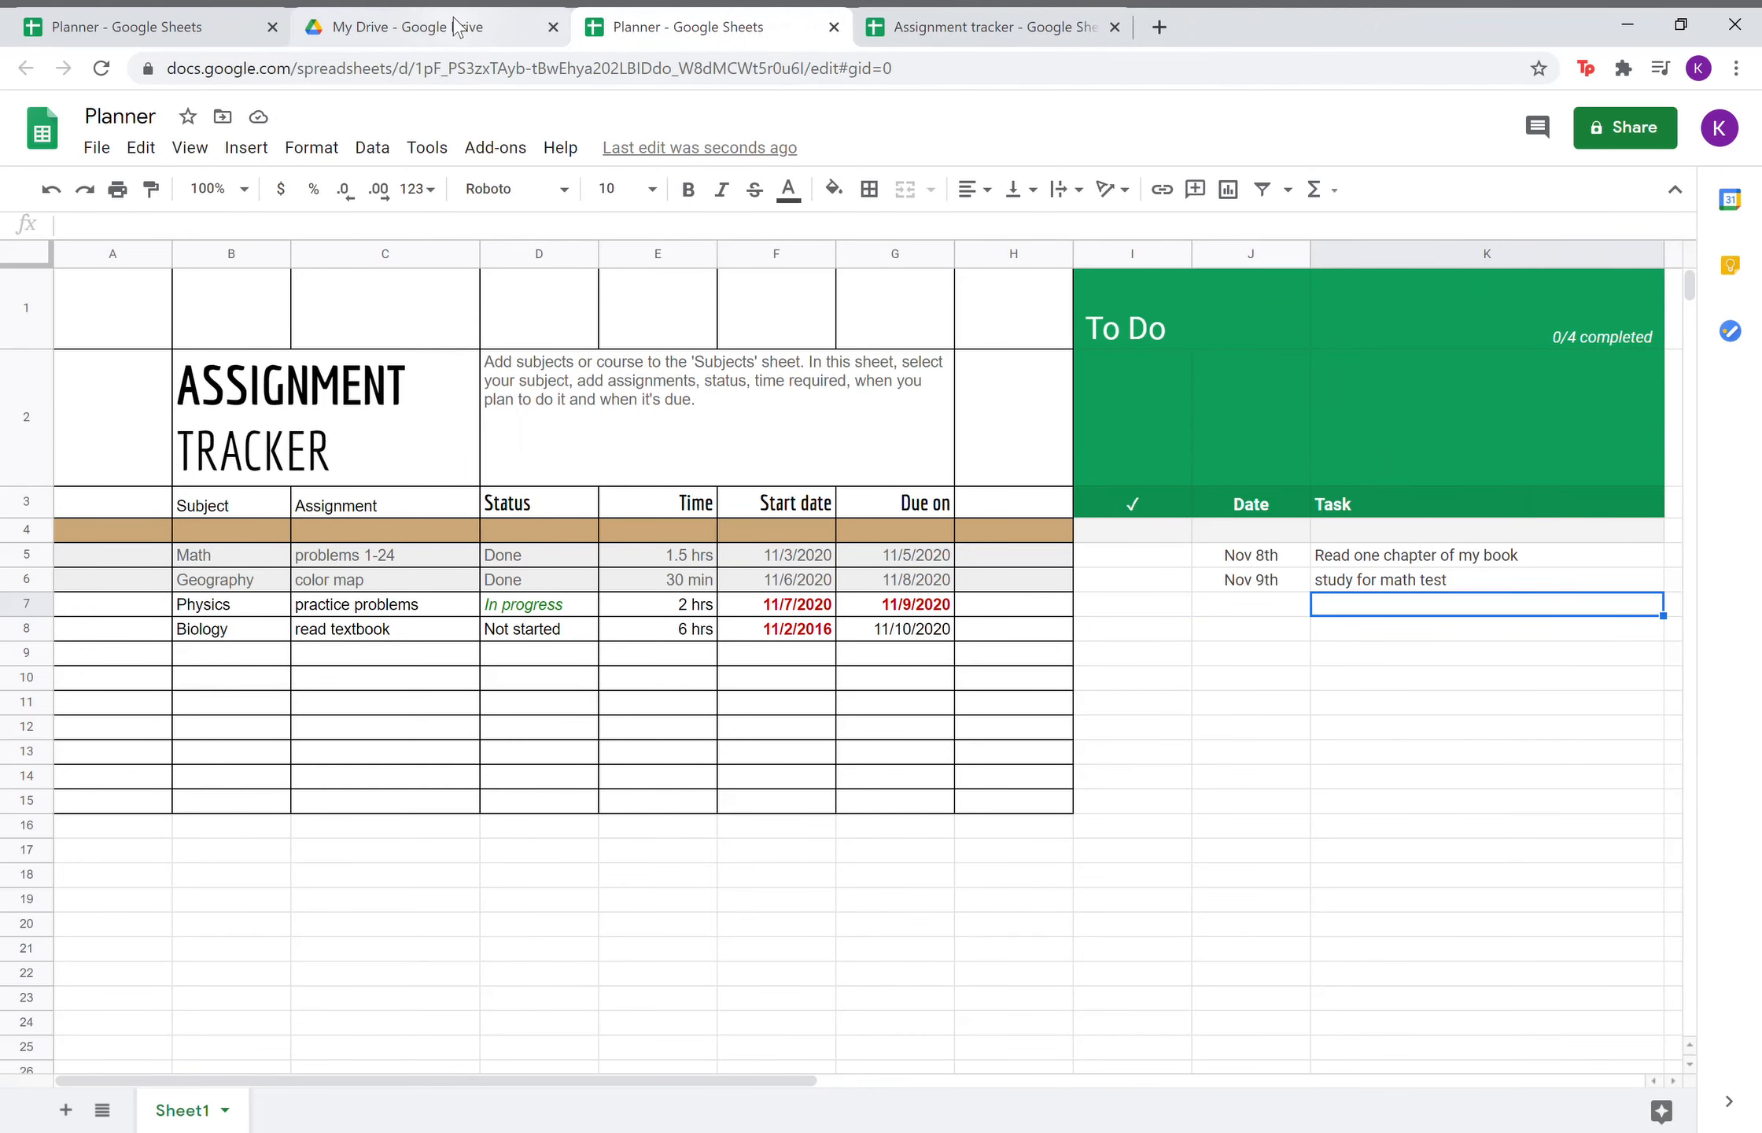
left_click(456, 23)
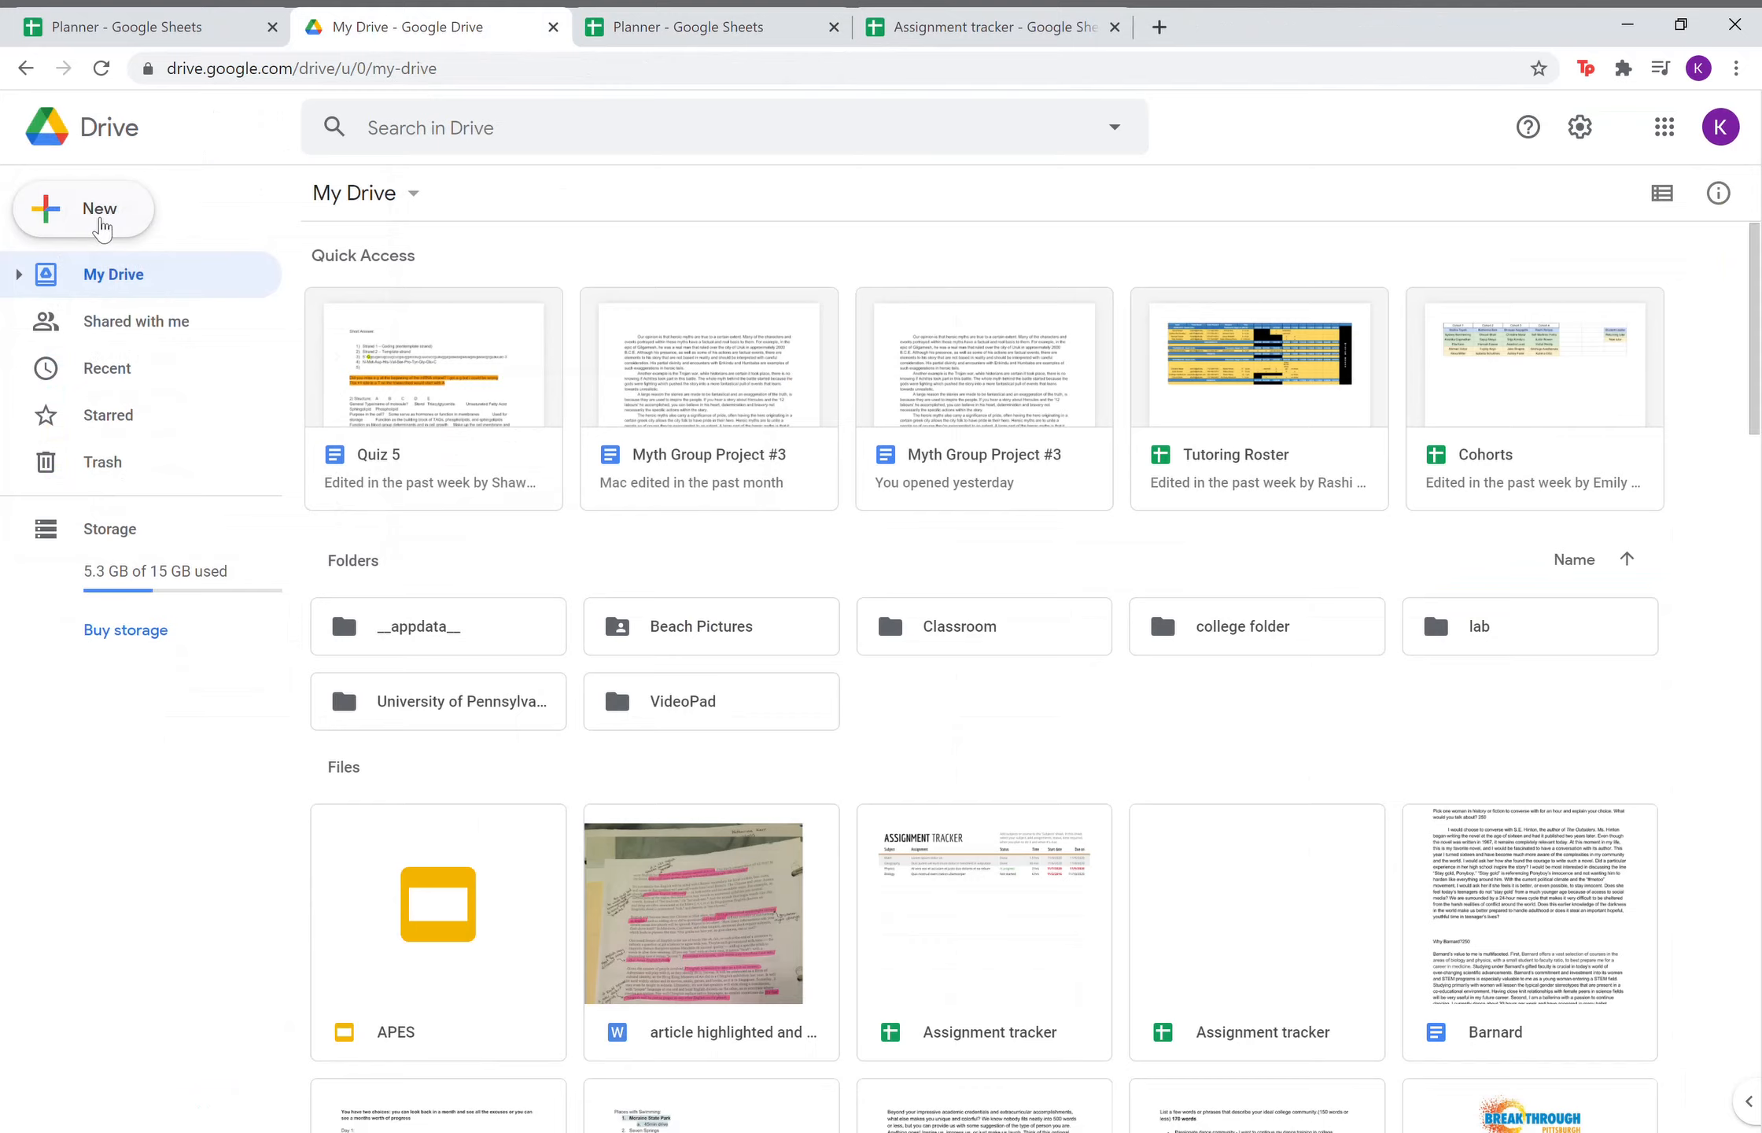
left_click(59, 209)
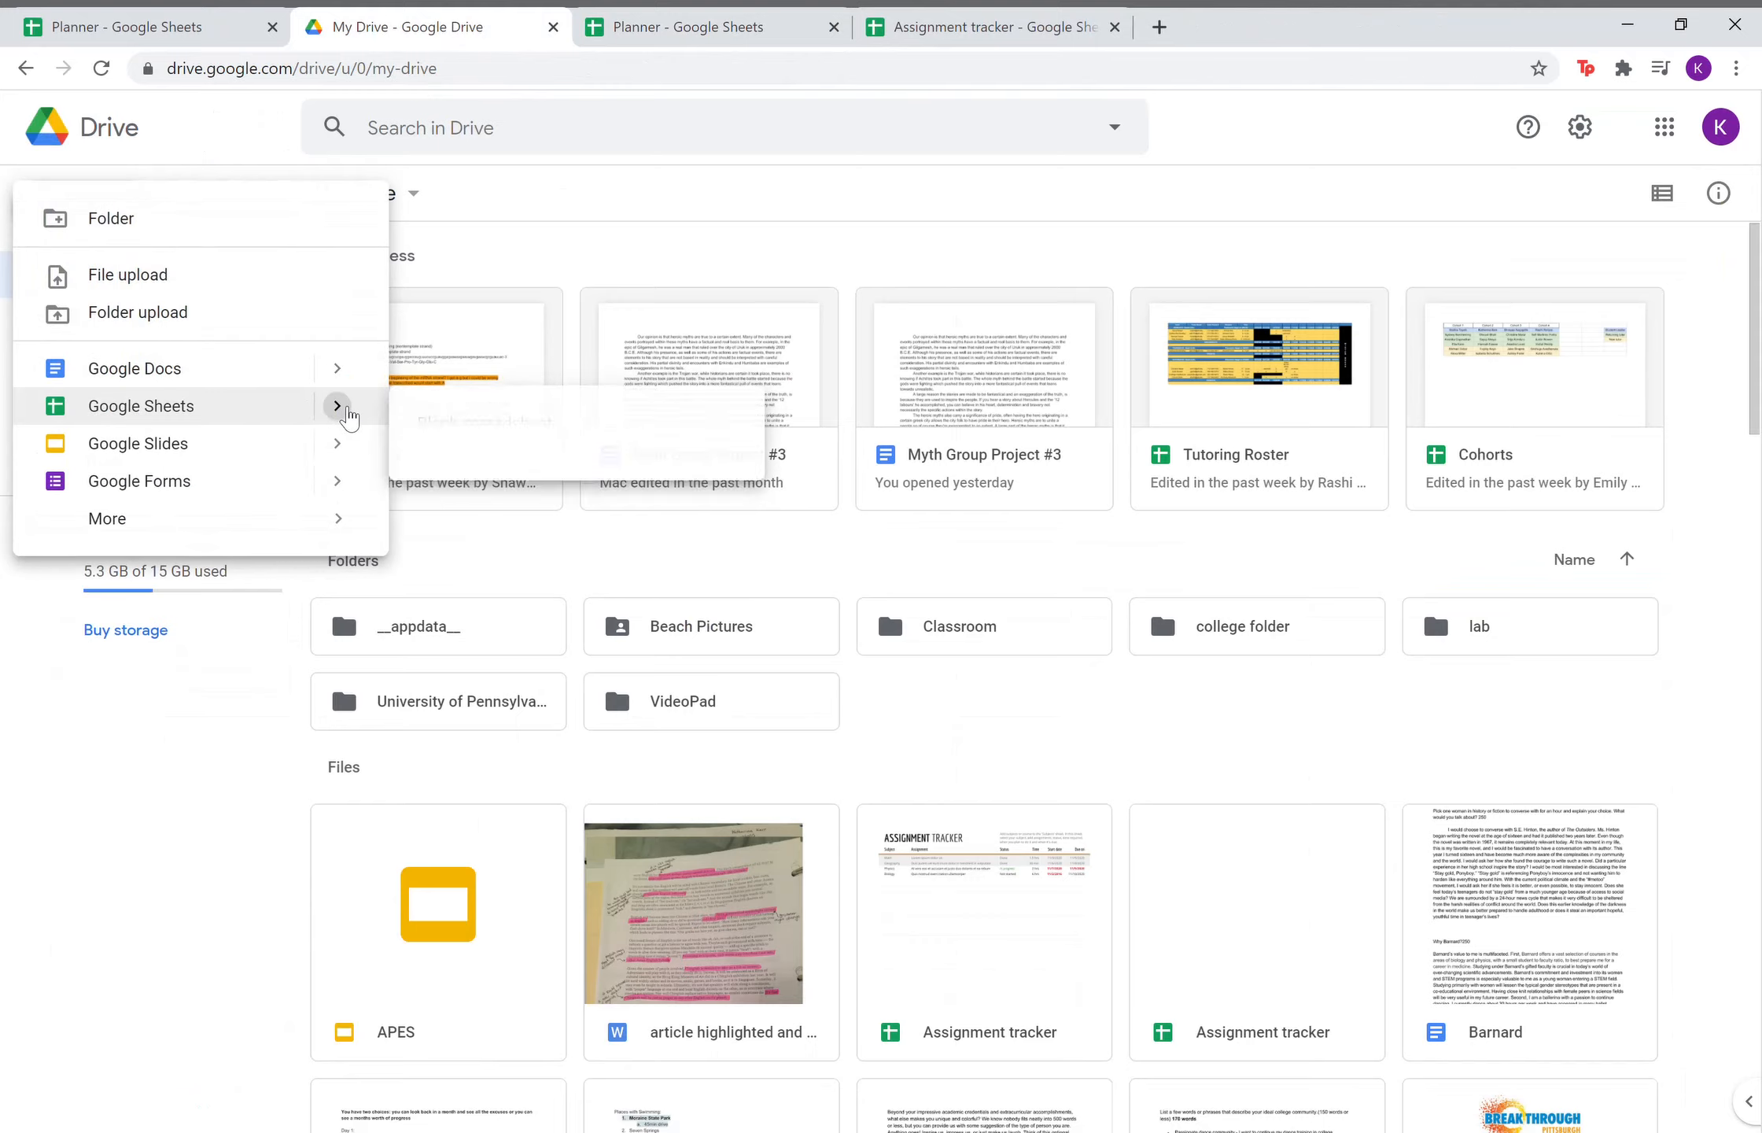
mouse_move(346, 417)
left_click(494, 462)
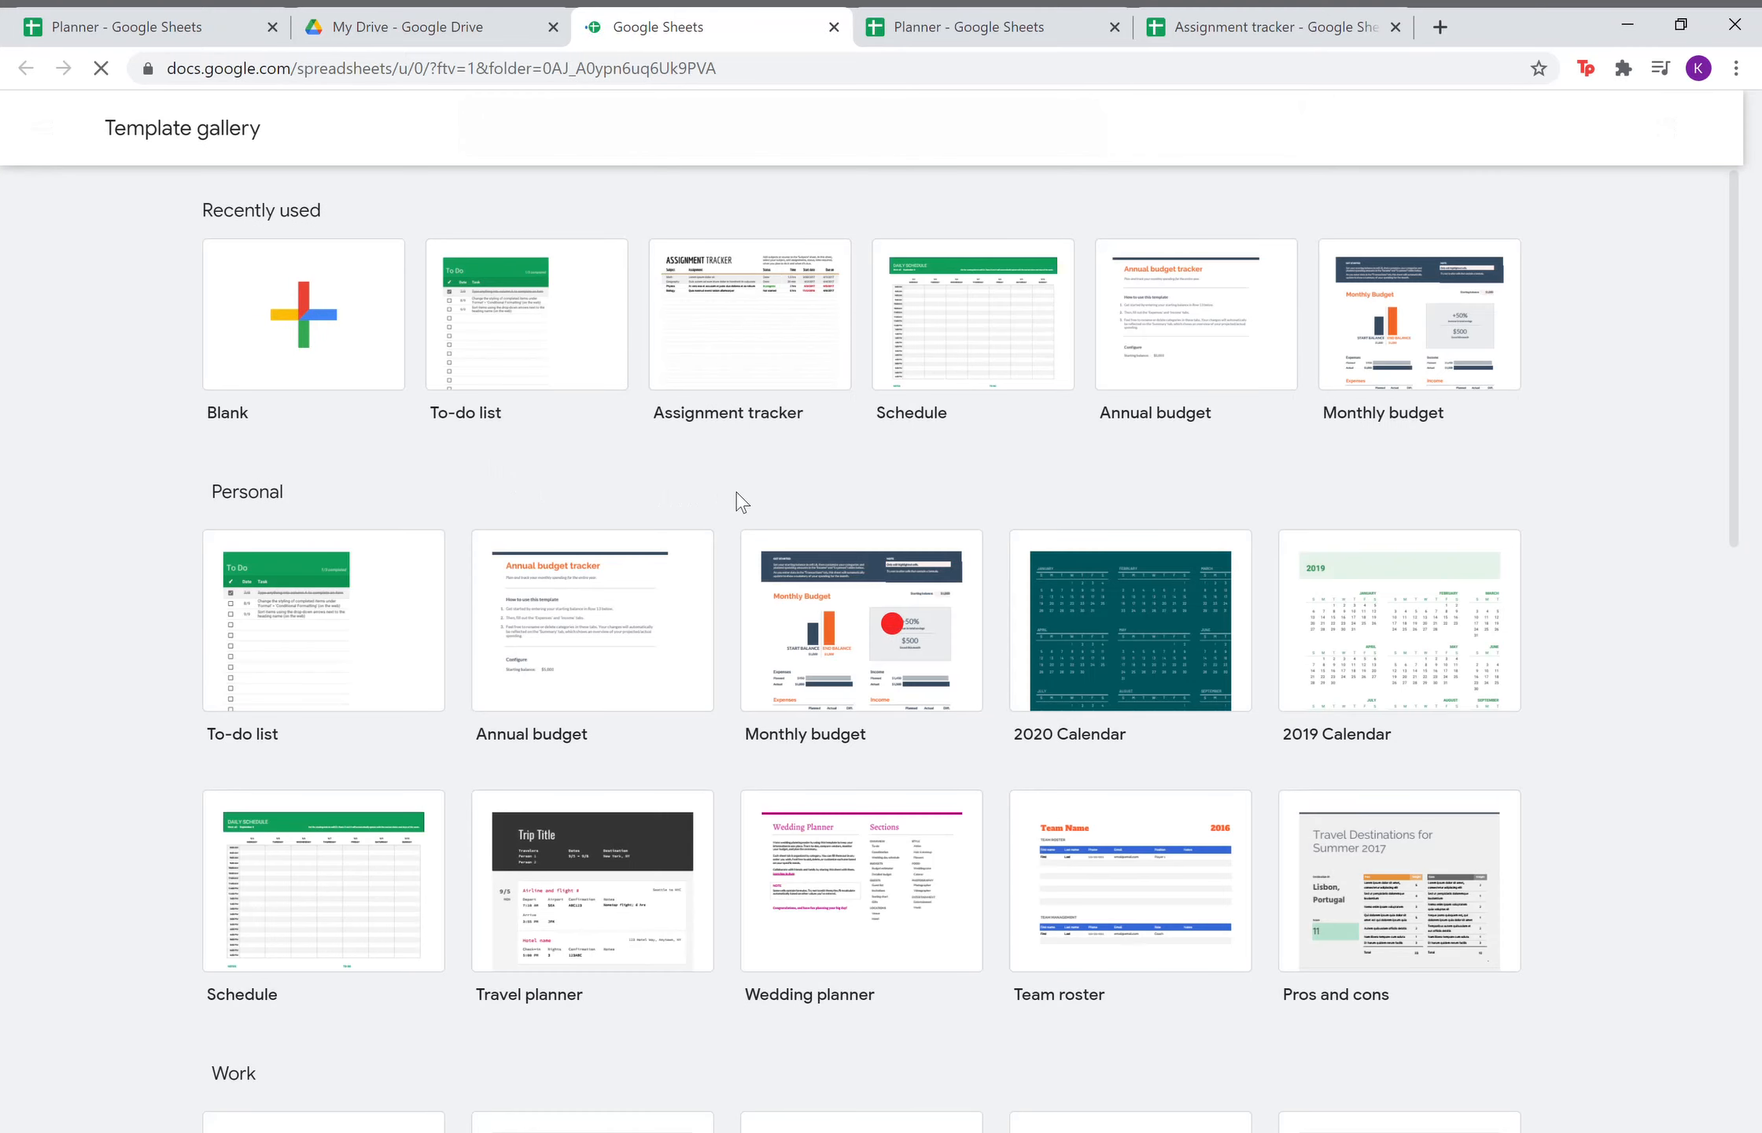
scroll(742, 501, "down", 15)
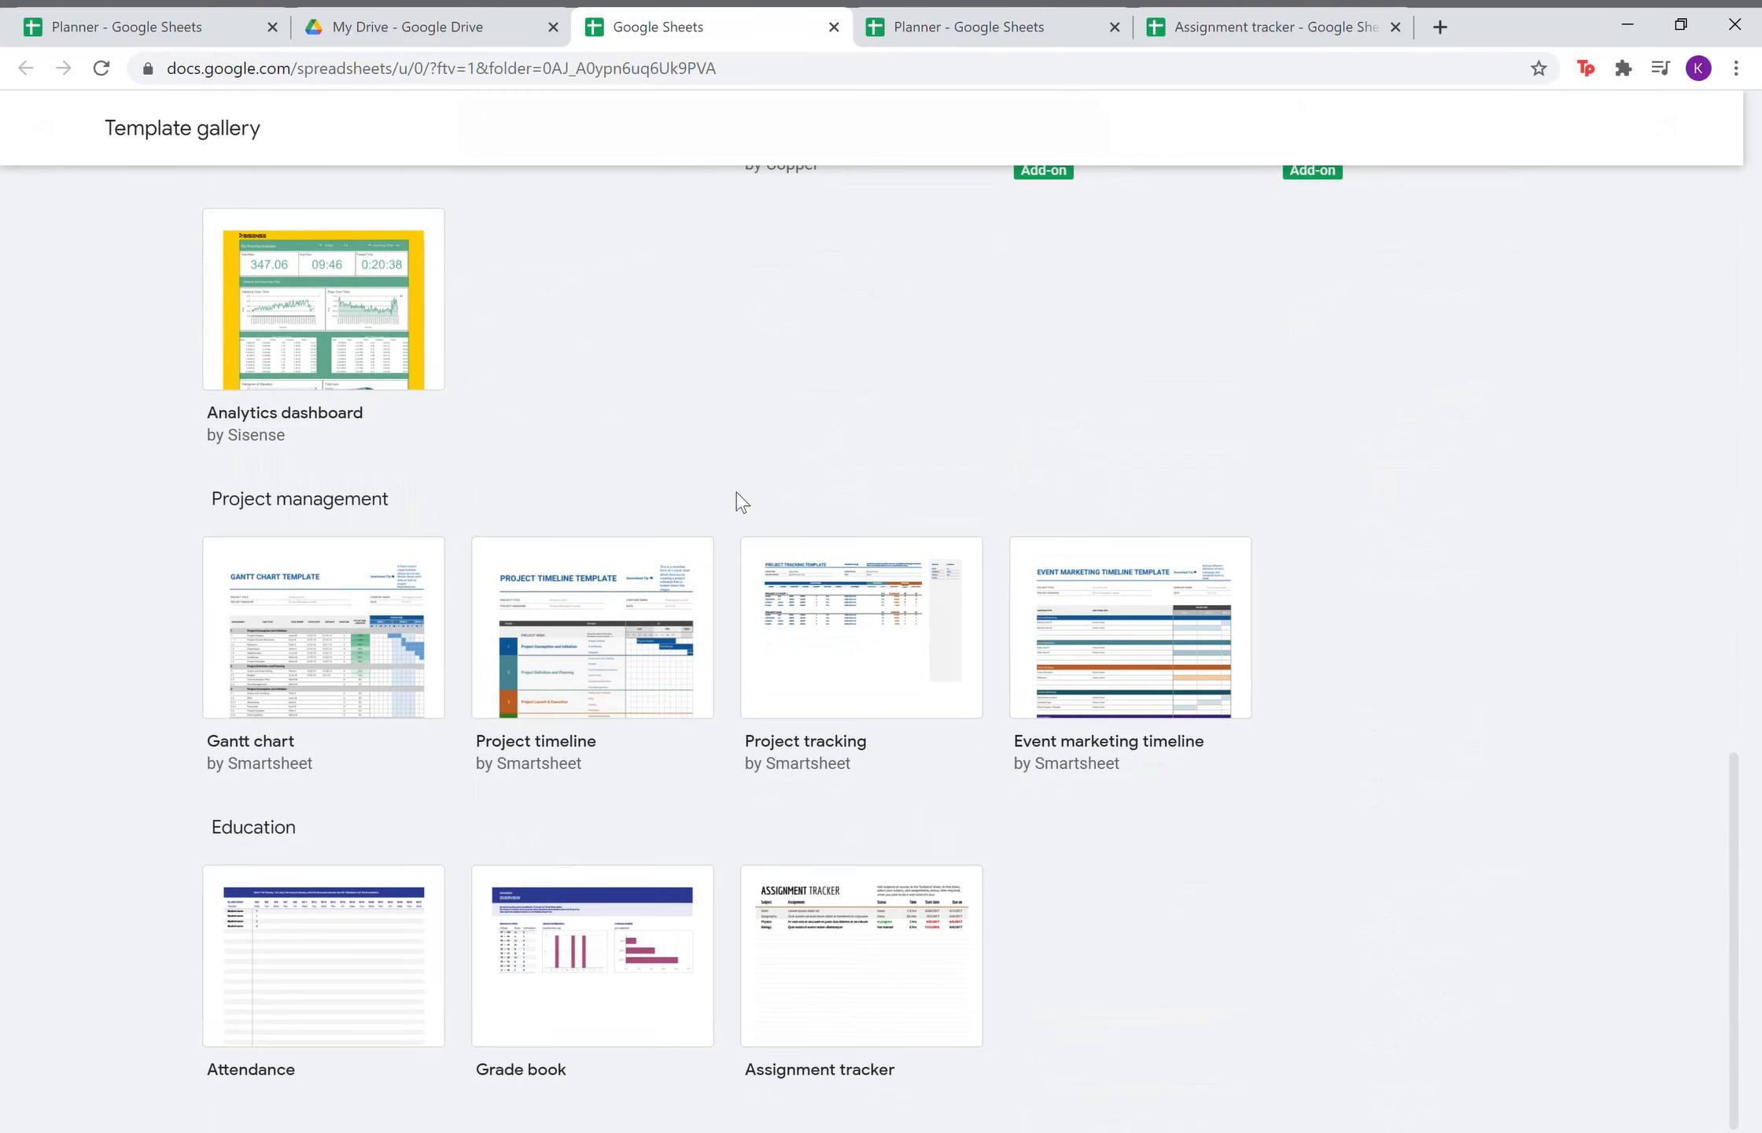
scroll(742, 501, "up", 15)
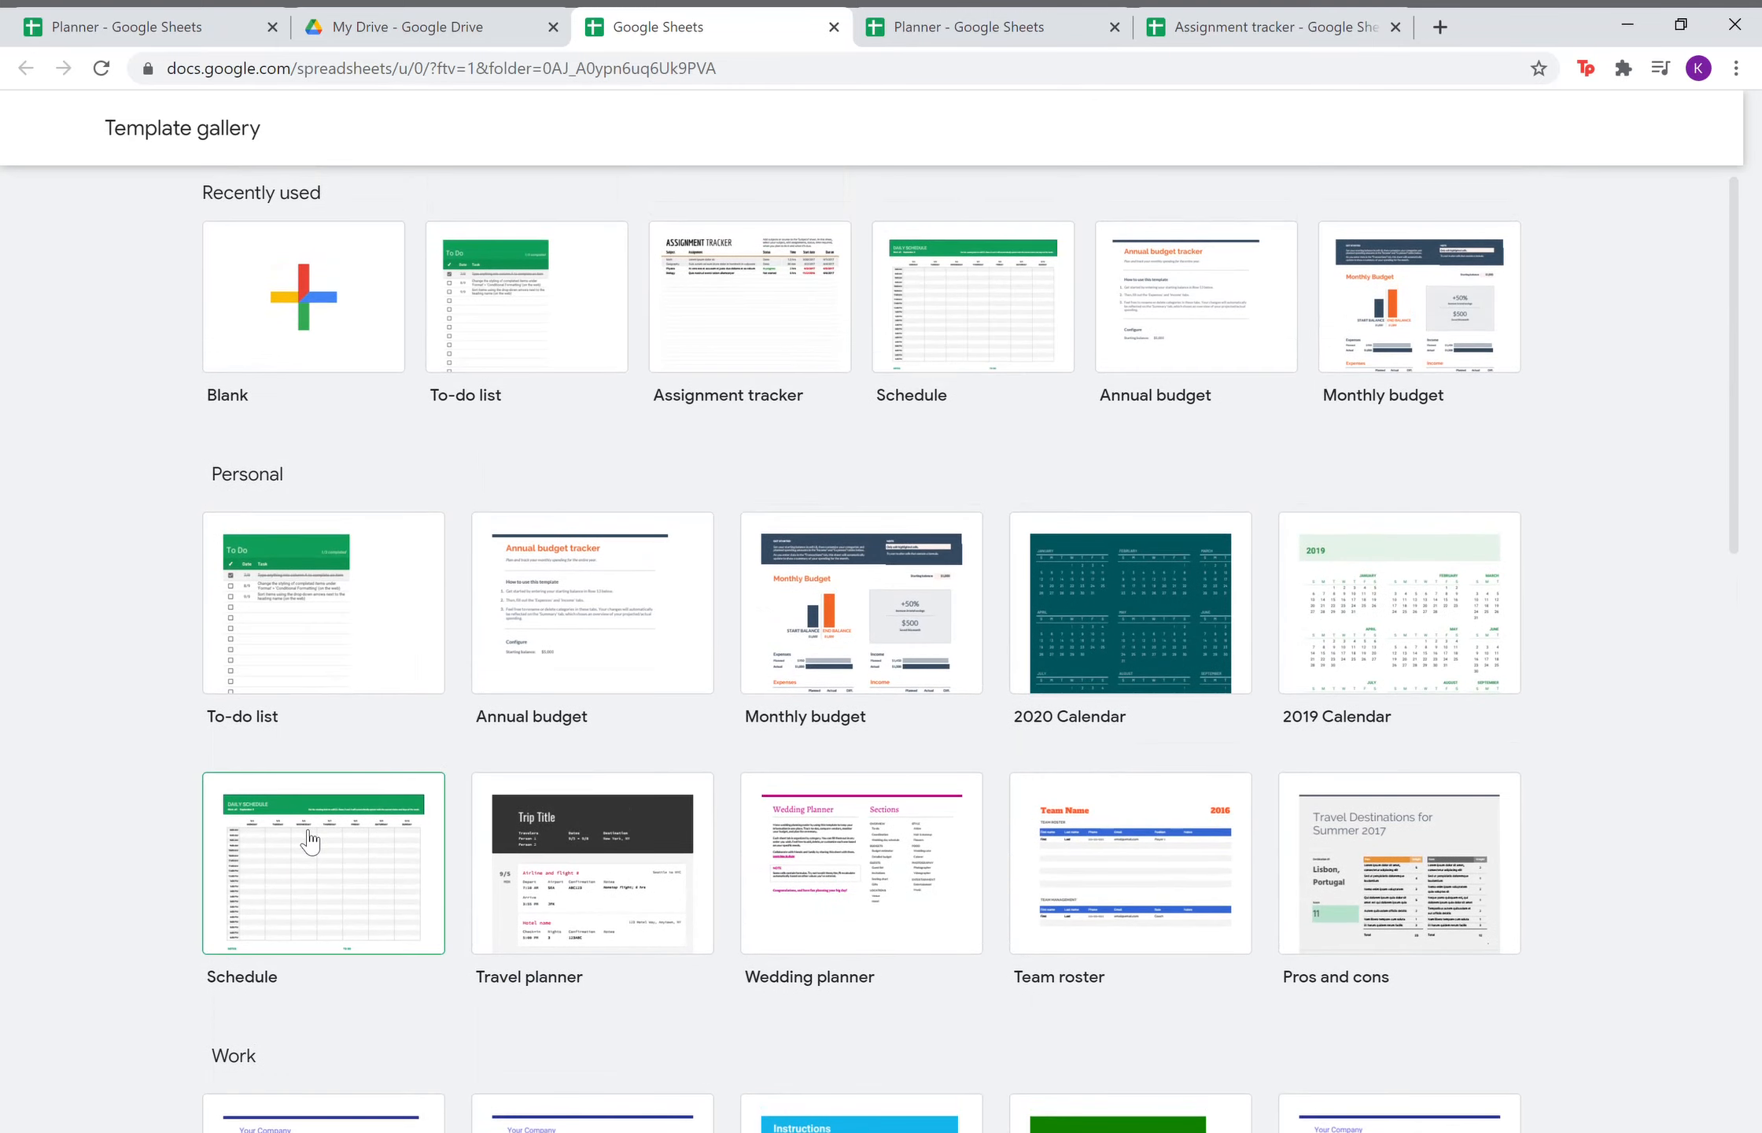
left_click(304, 840)
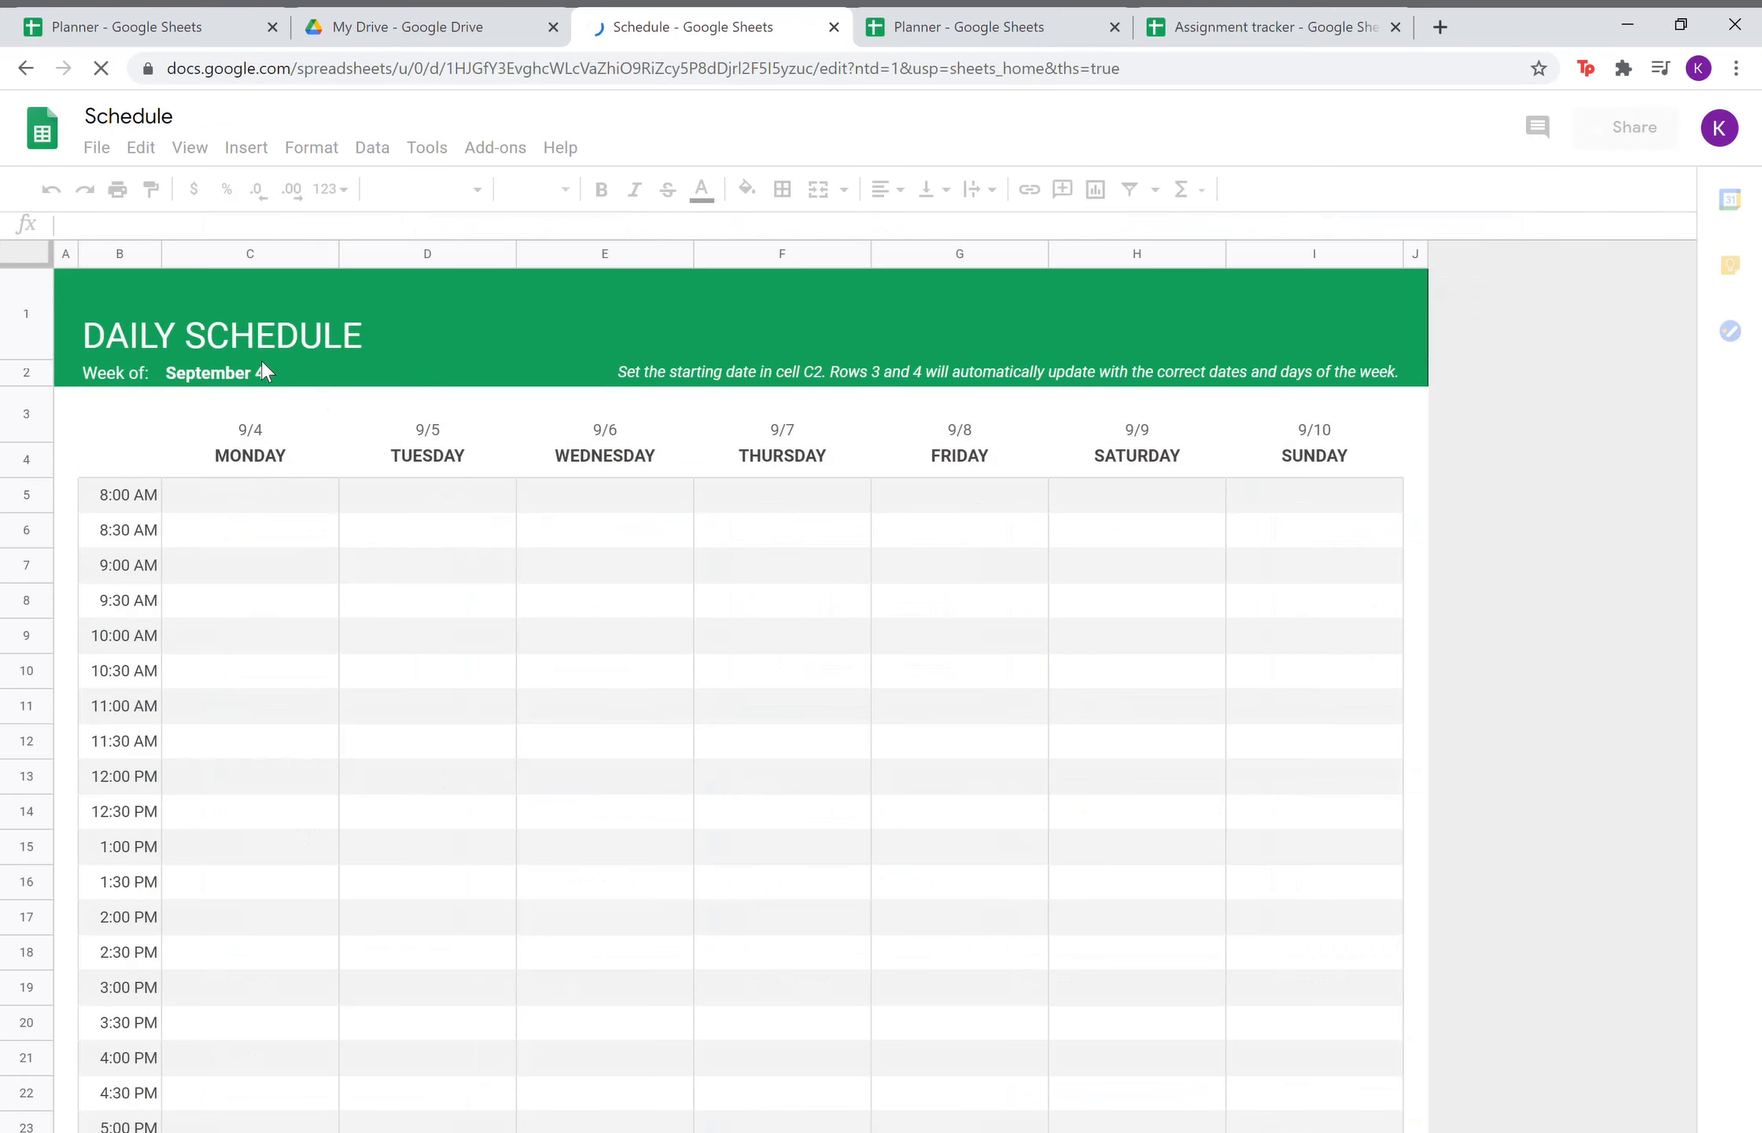
Copy rows 1 to 27 of the Daily Schedule into the Planner below the assignment tracker, starting at cell A16.
left_click_drag(322, 405, 1422, 894)
right_click(1310, 797)
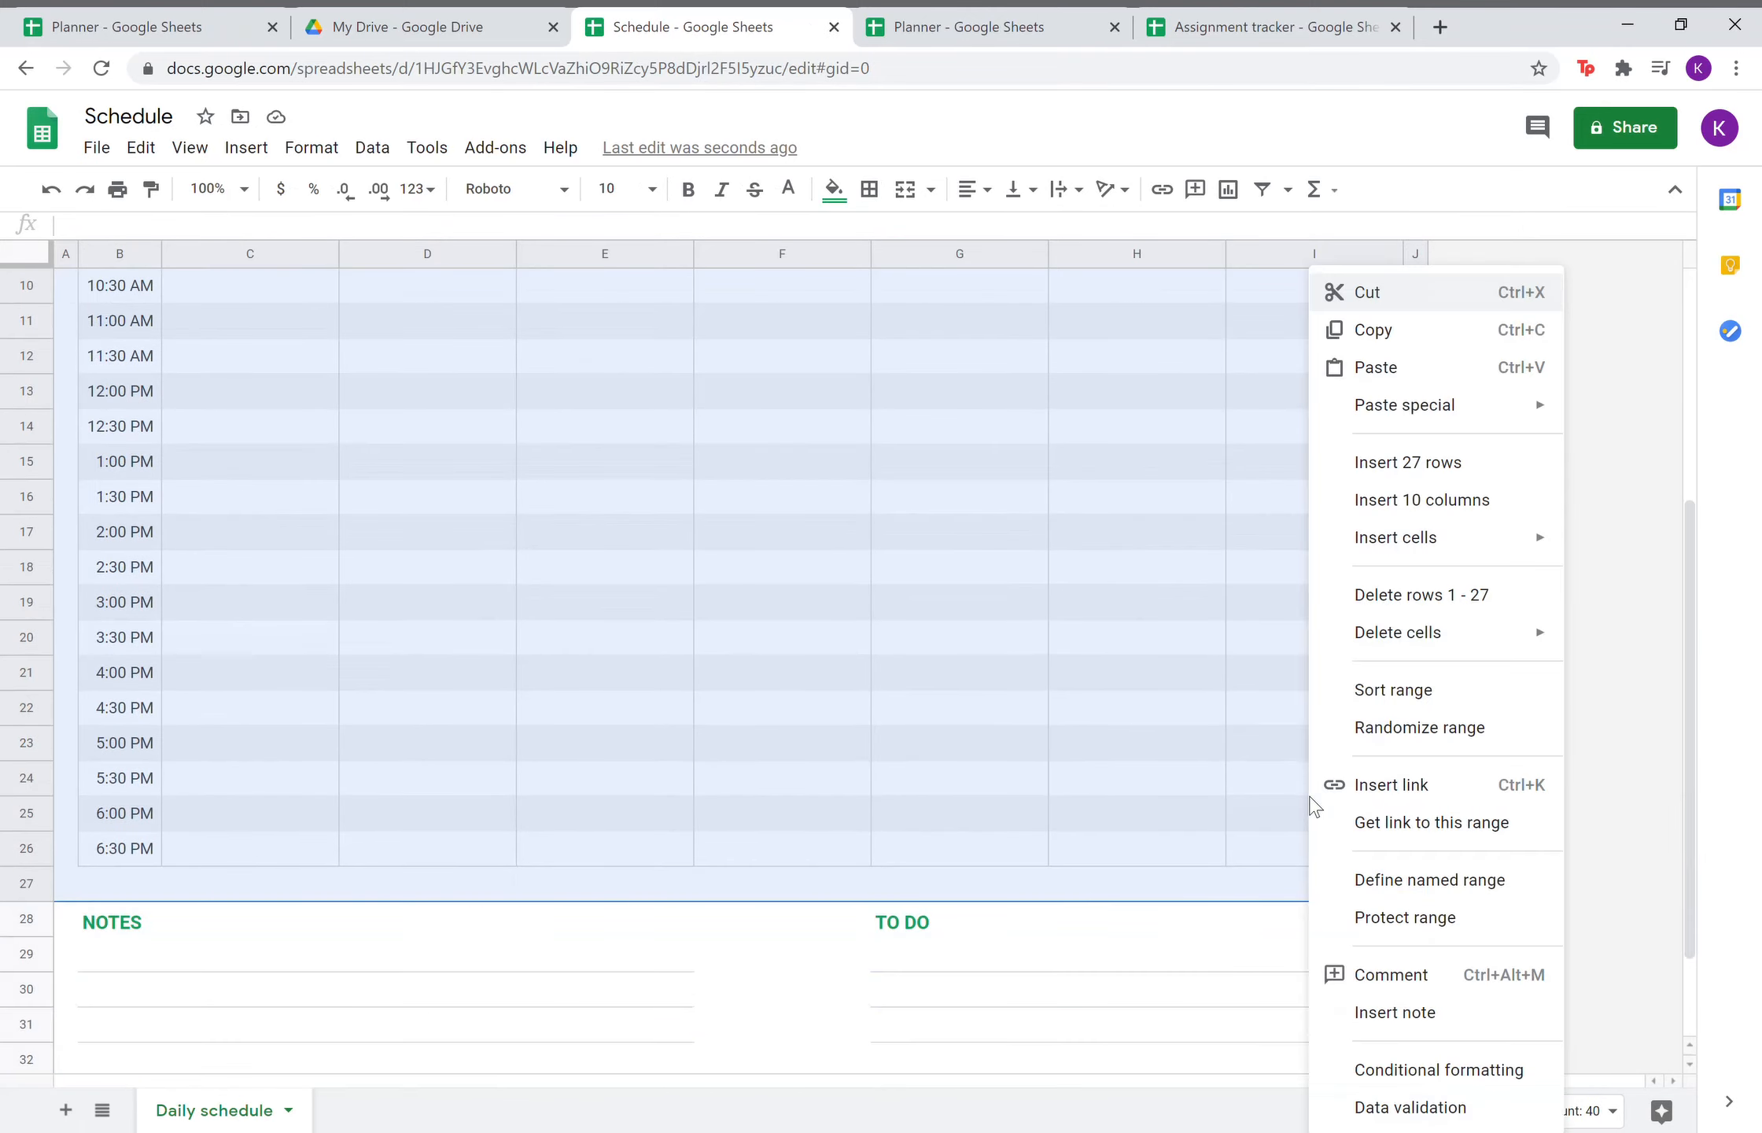
left_click(1405, 343)
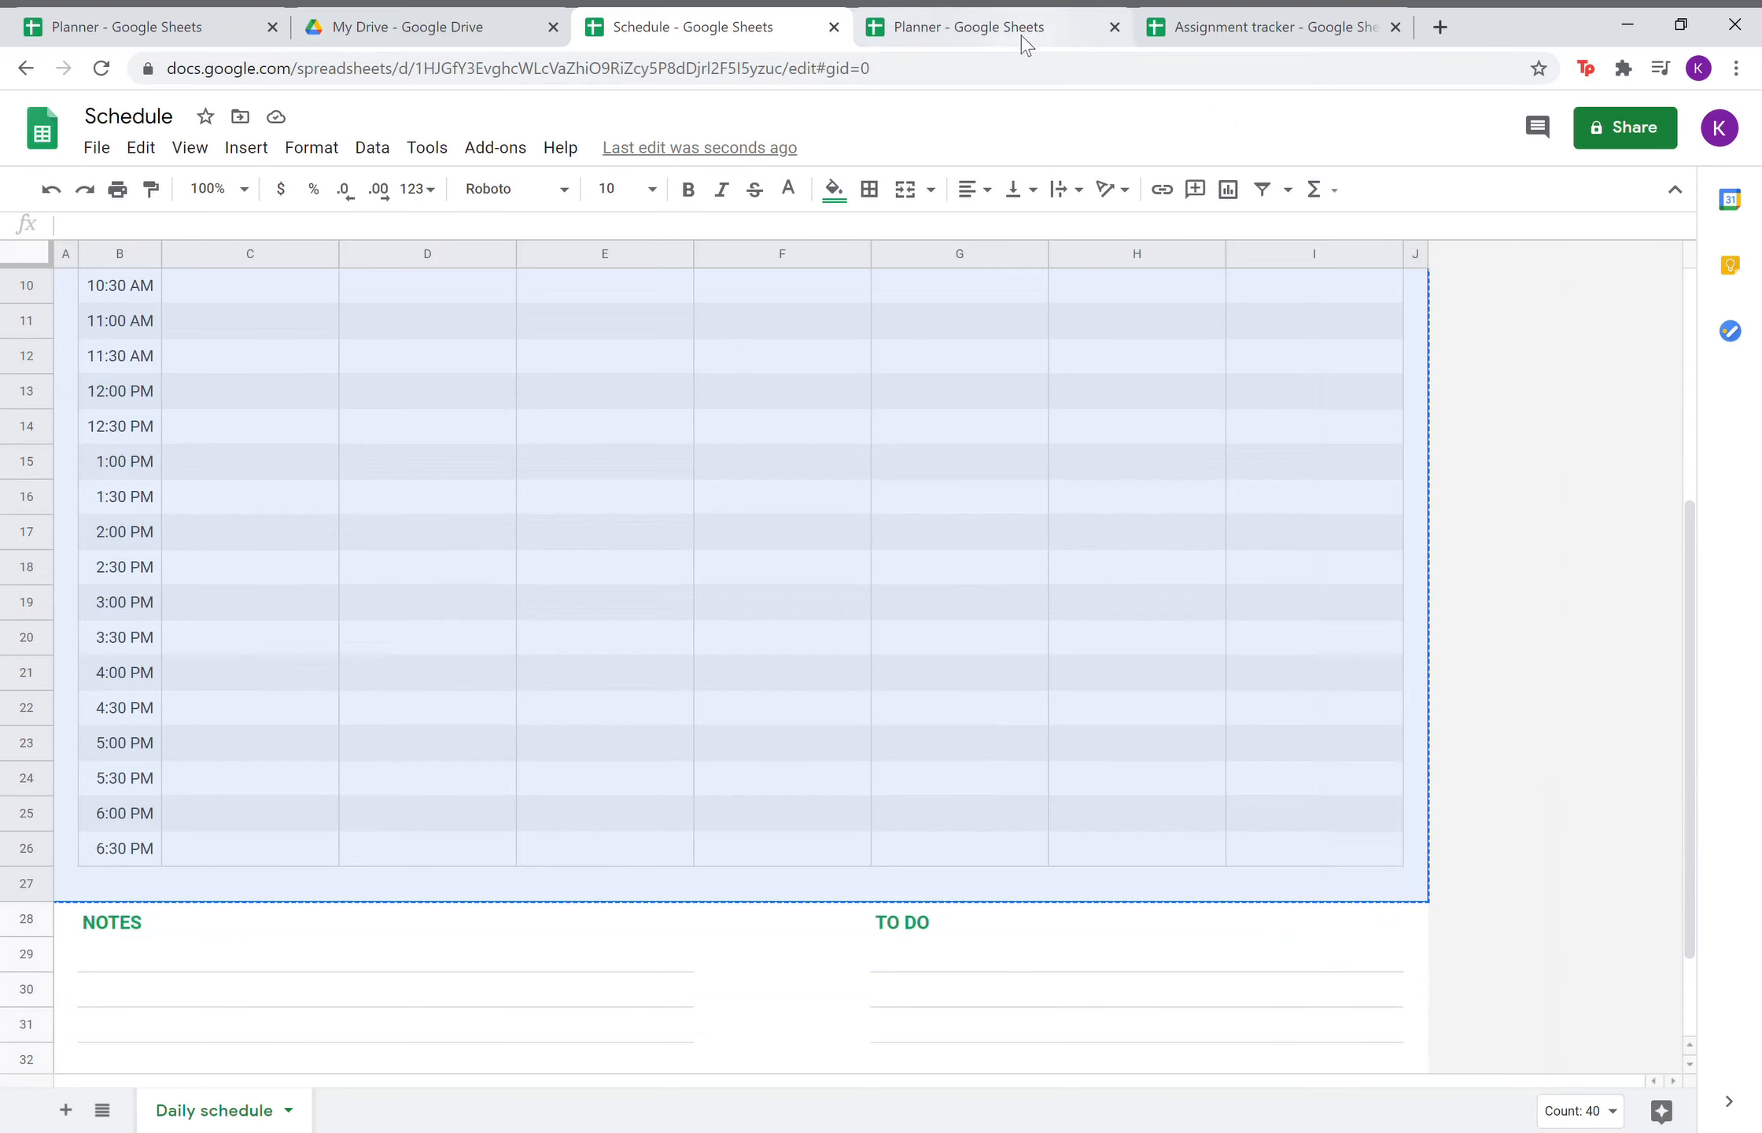
left_click(1020, 32)
left_click(130, 825)
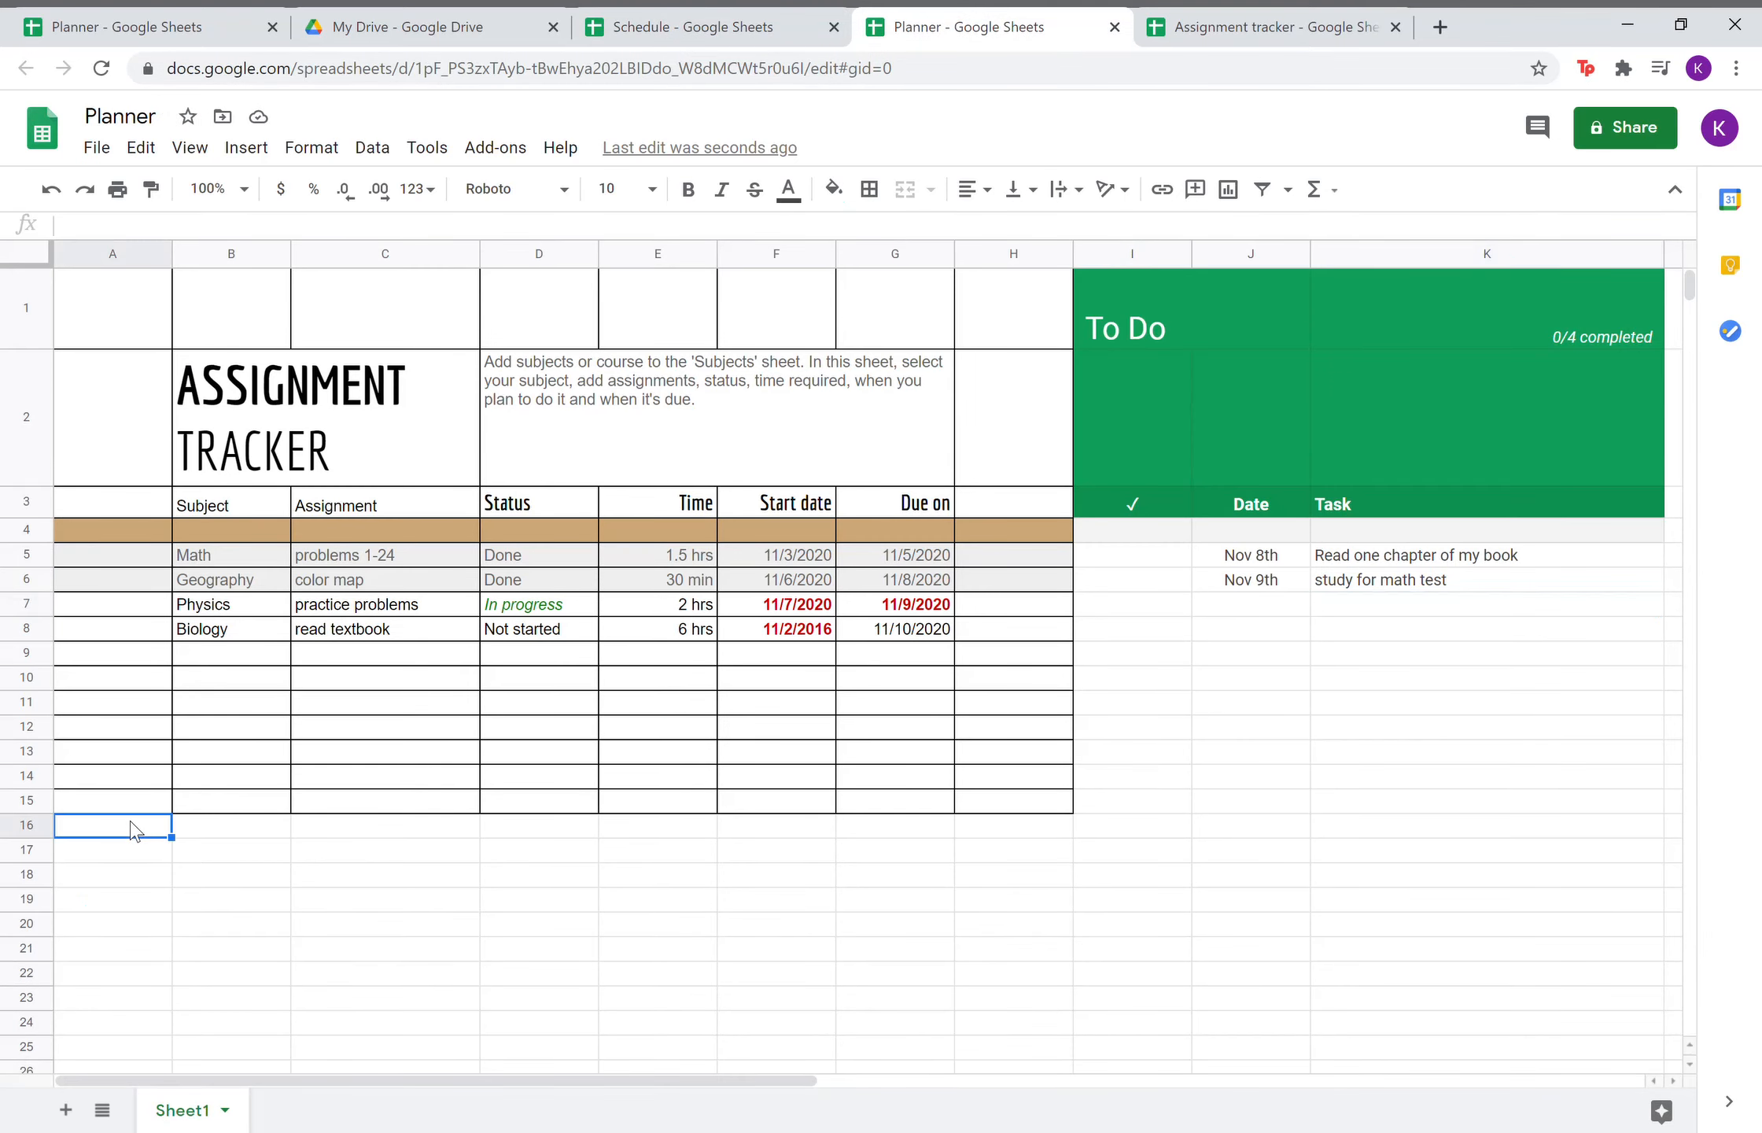
right_click(130, 825)
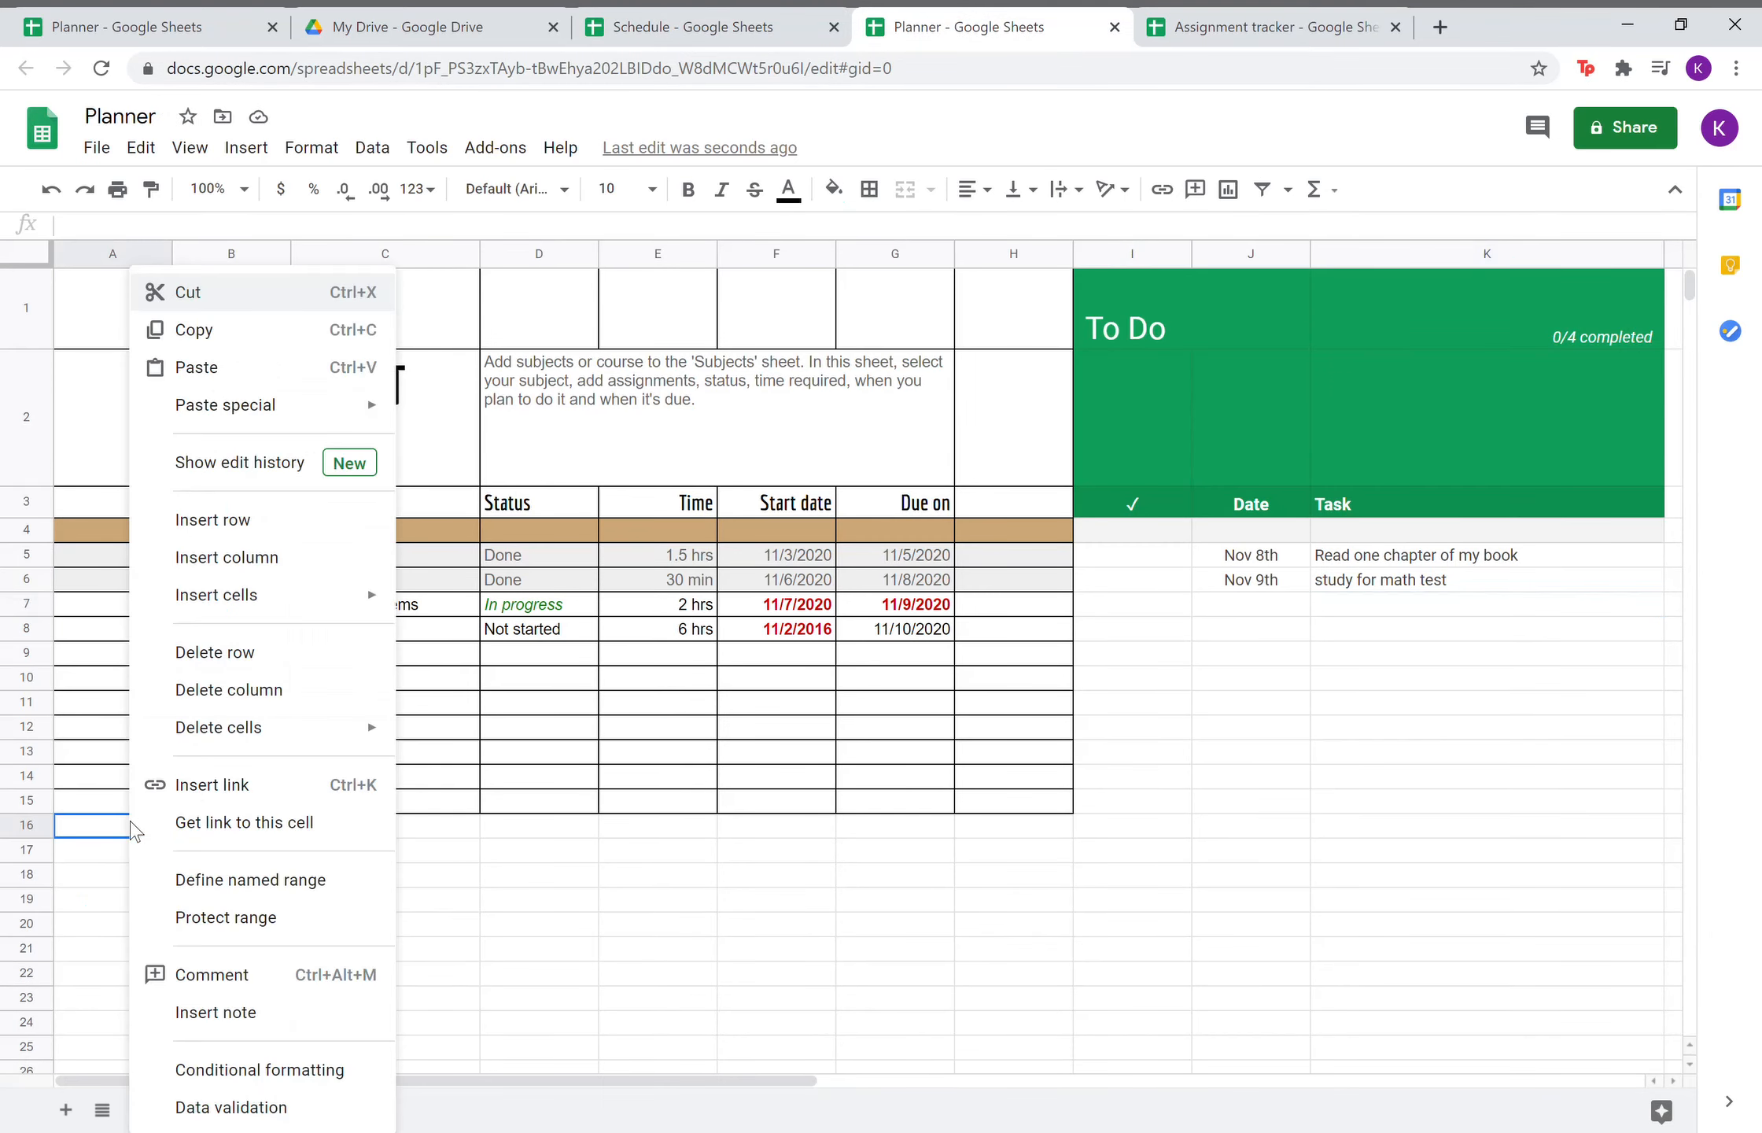
left_click(243, 367)
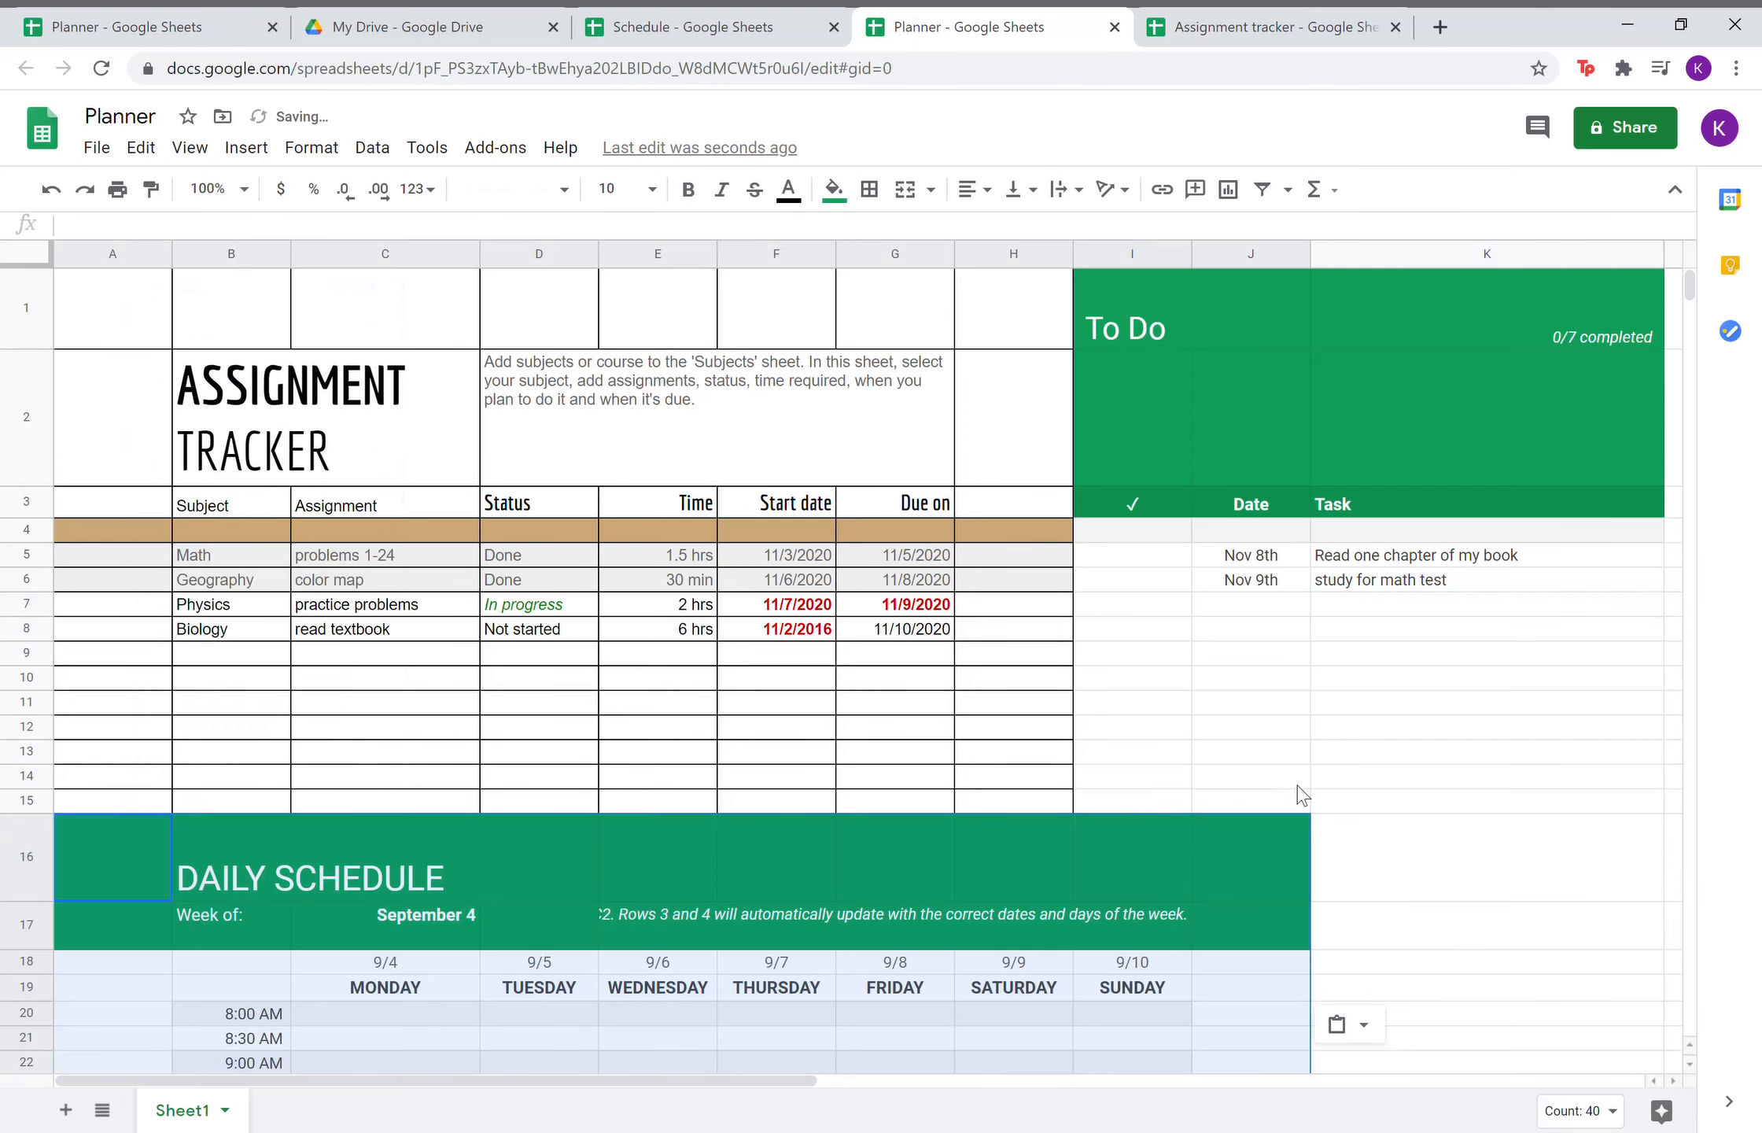
left_click(1377, 869)
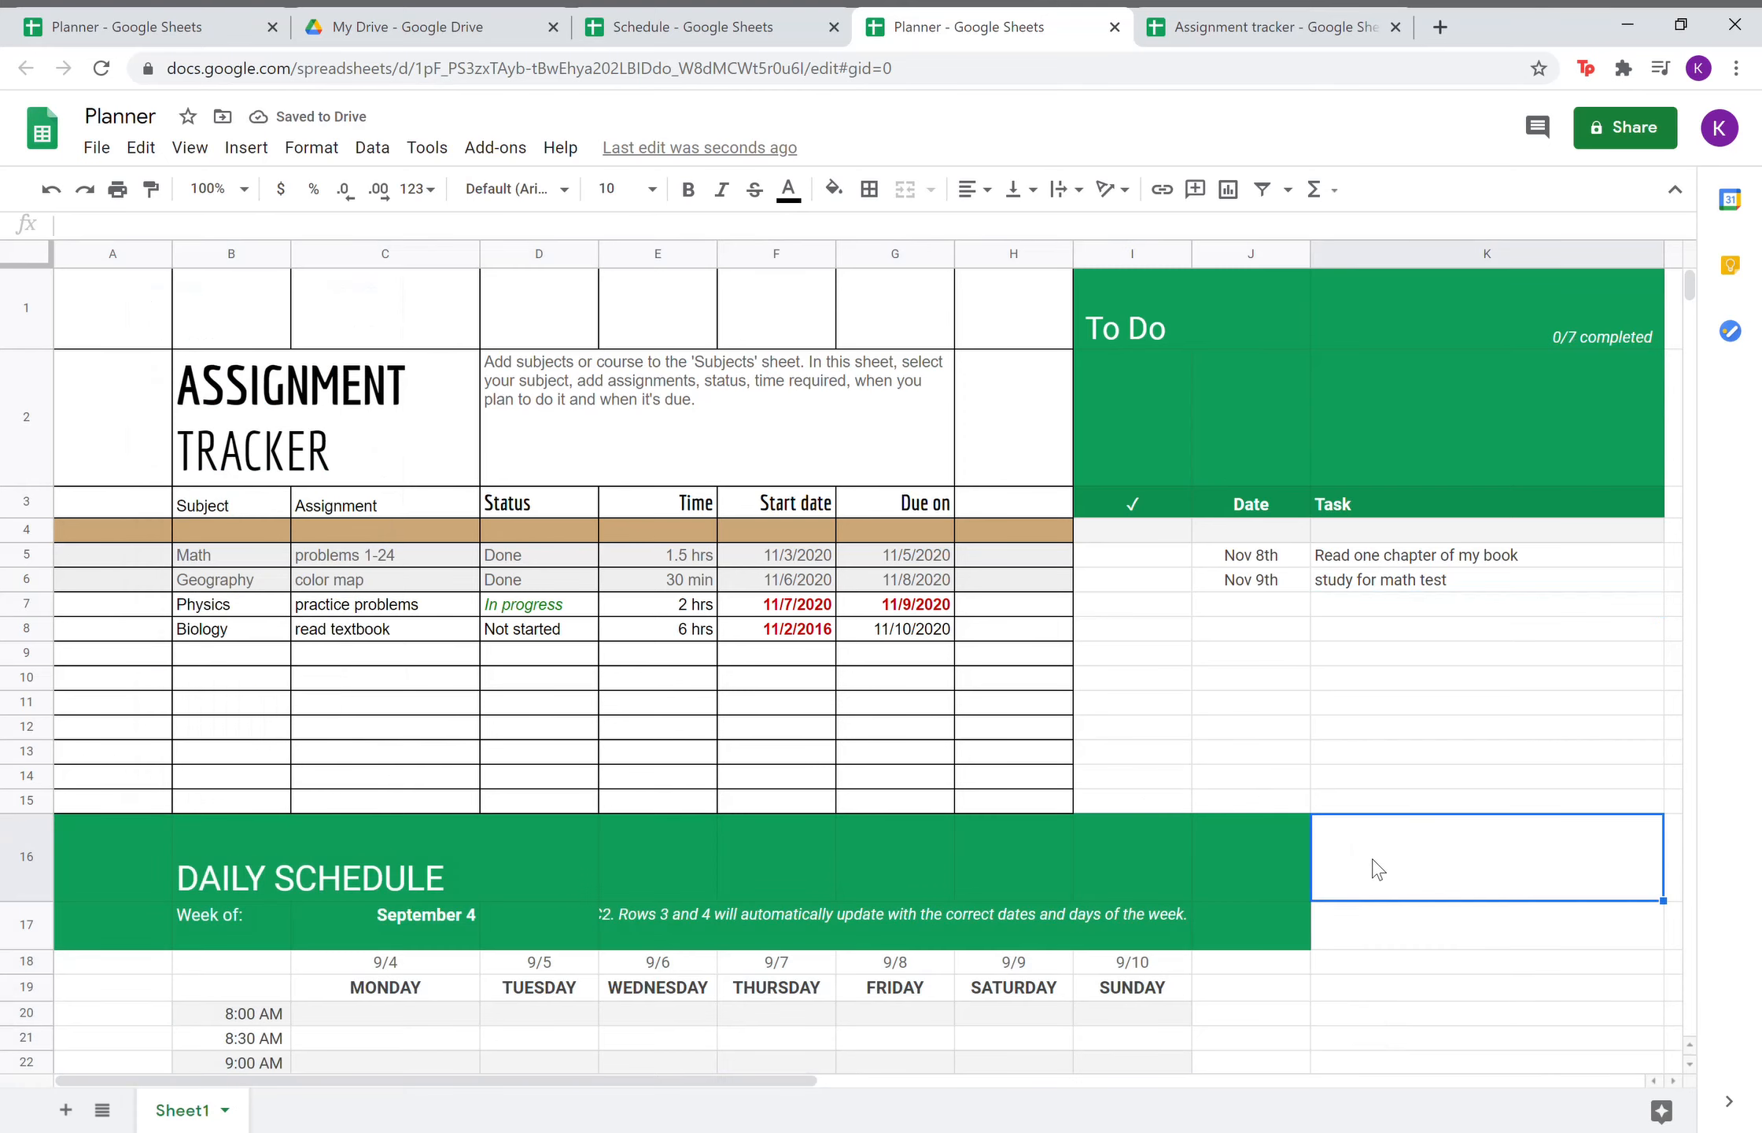
Enter "Math class" for Monday at 9:30 AM and "english class" for Tuesday at 11:30 AM in the daily schedule.
scroll(1378, 869, "down", 5)
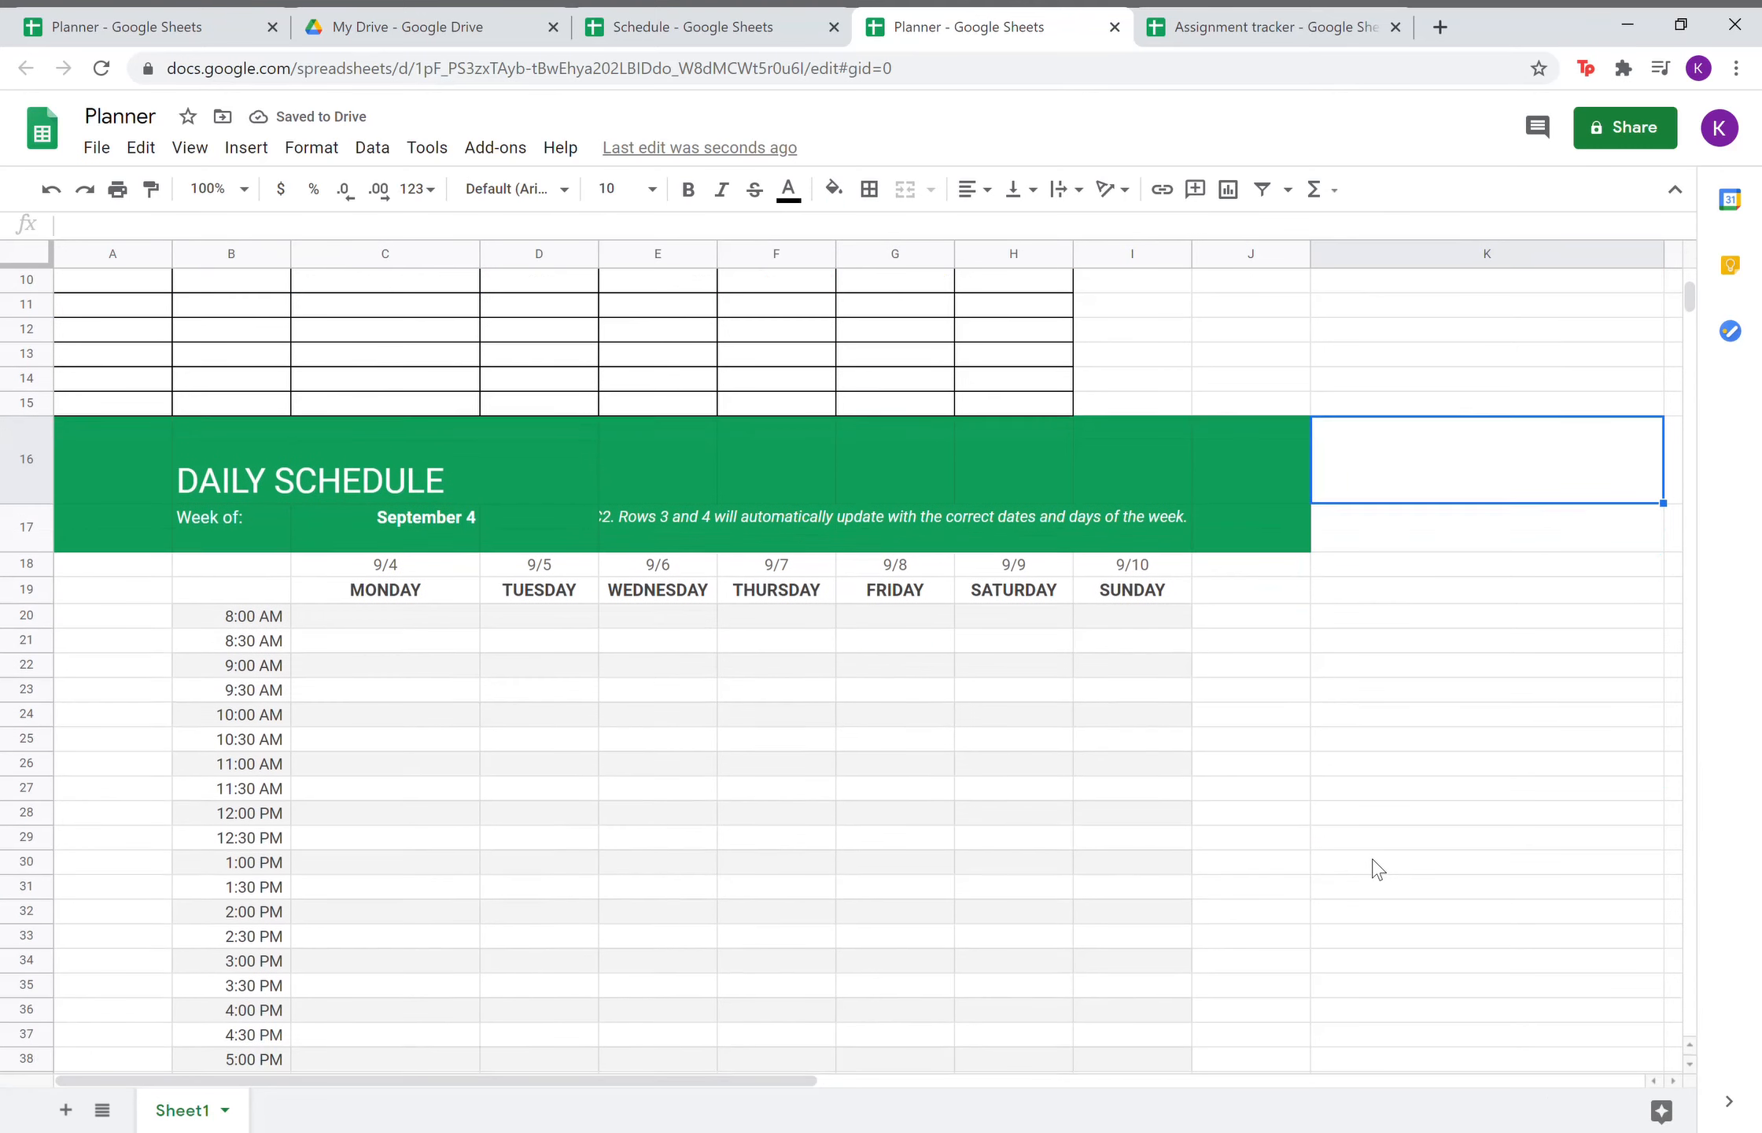
scroll(1378, 869, "down", 1)
scroll(1375, 867, "down", 2)
scroll(1376, 867, "up", 2)
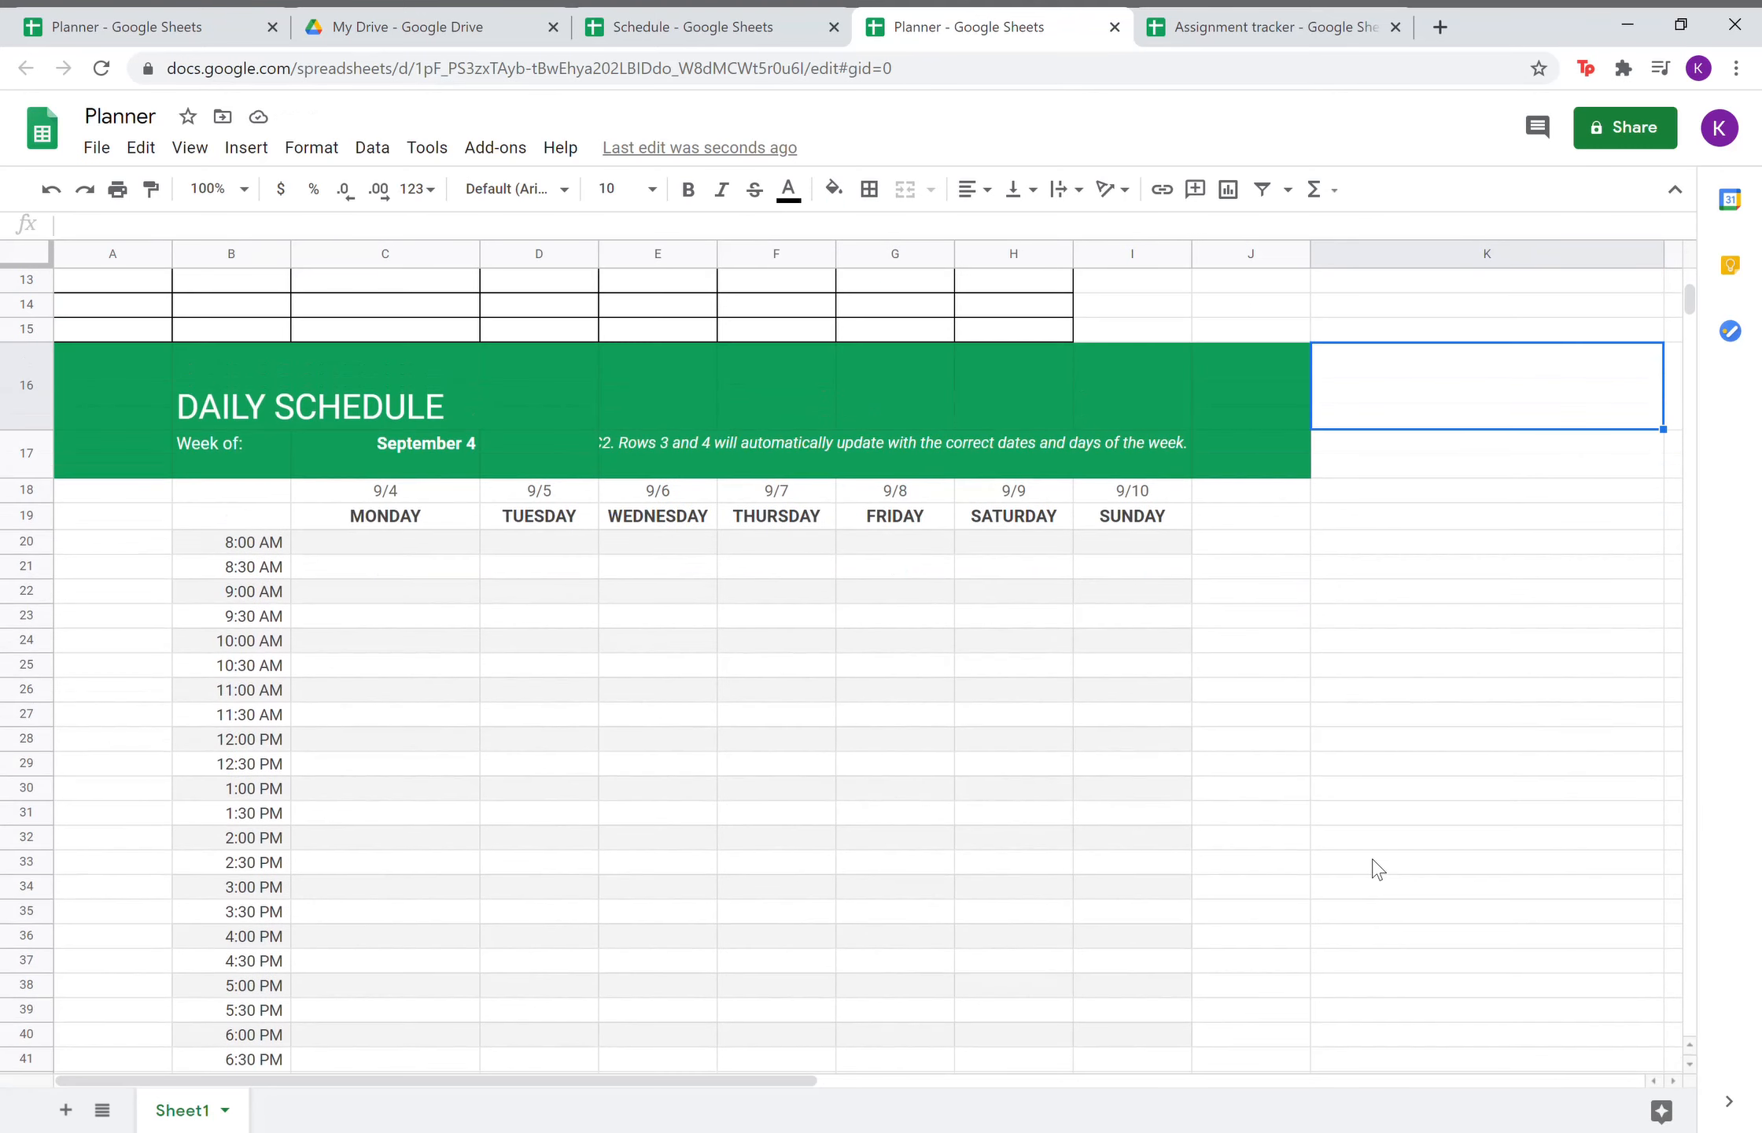
left_click(1376, 866)
left_click(389, 621)
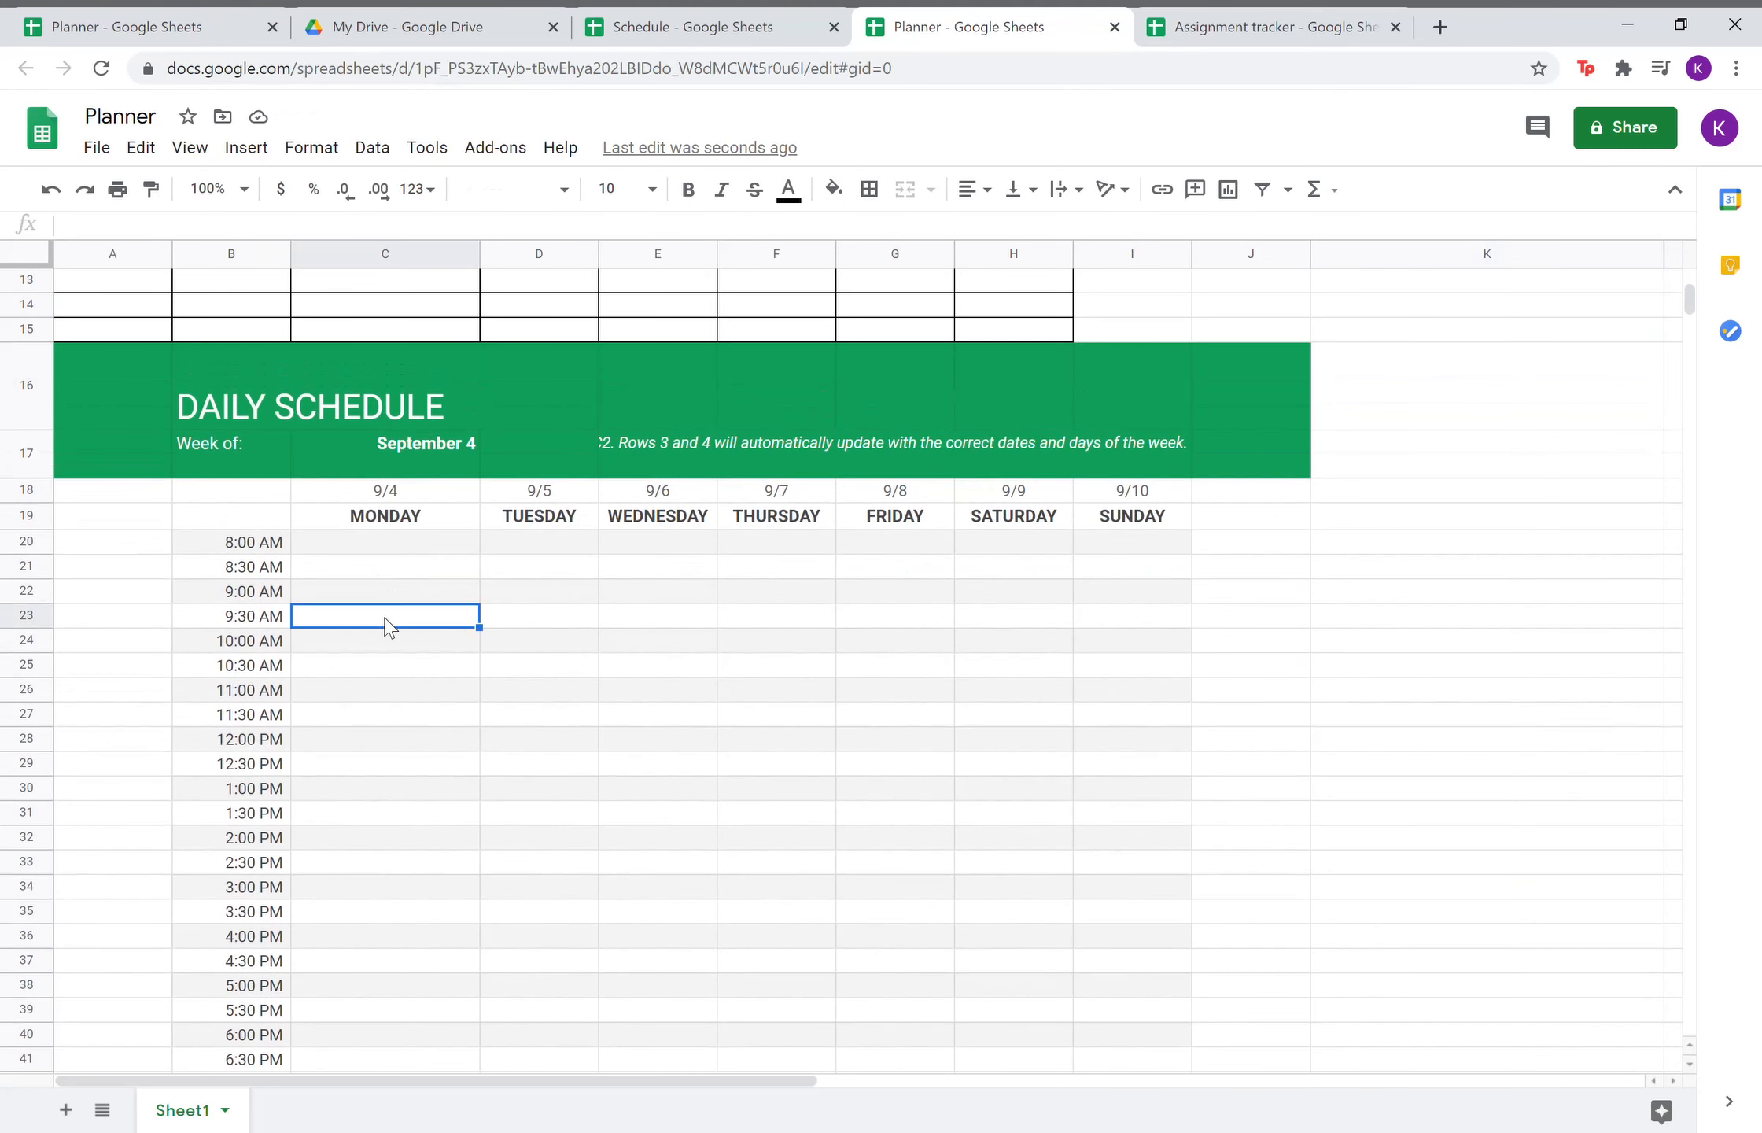
type("Math c")
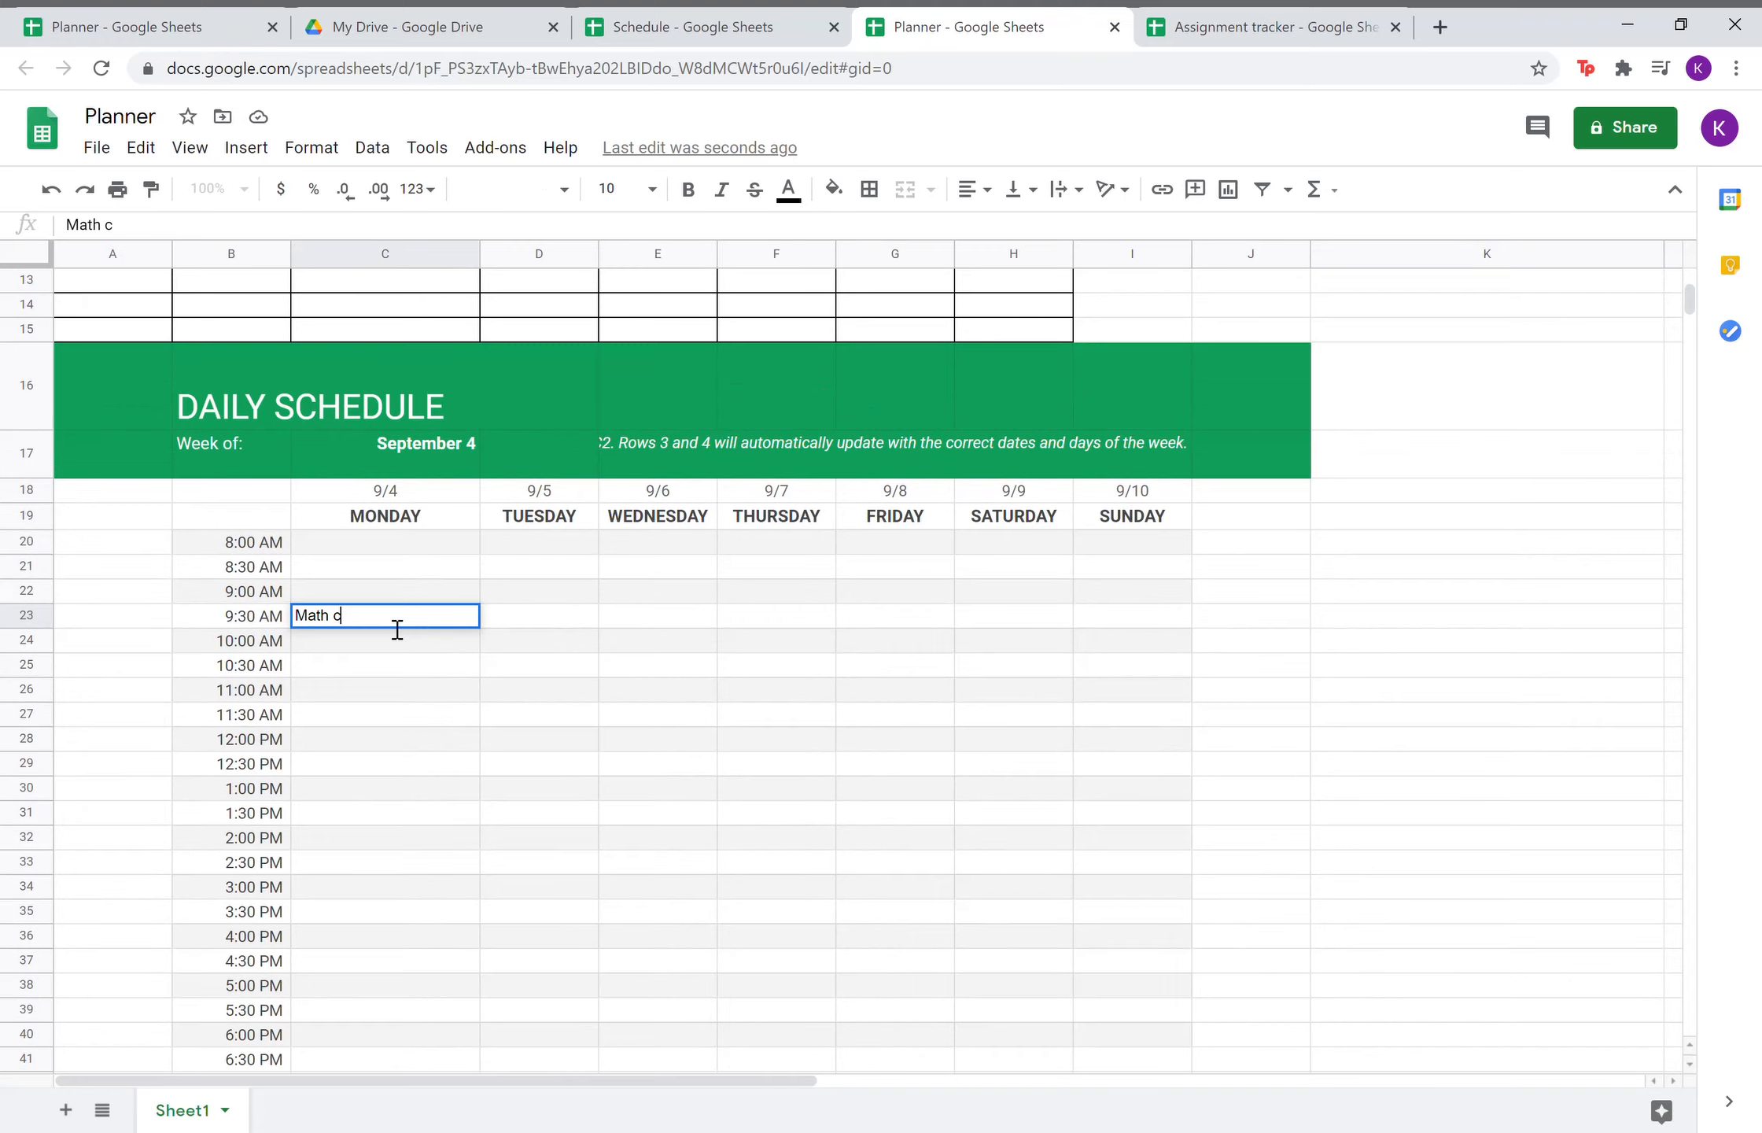
type("alass")
left_click(528, 719)
type("englis")
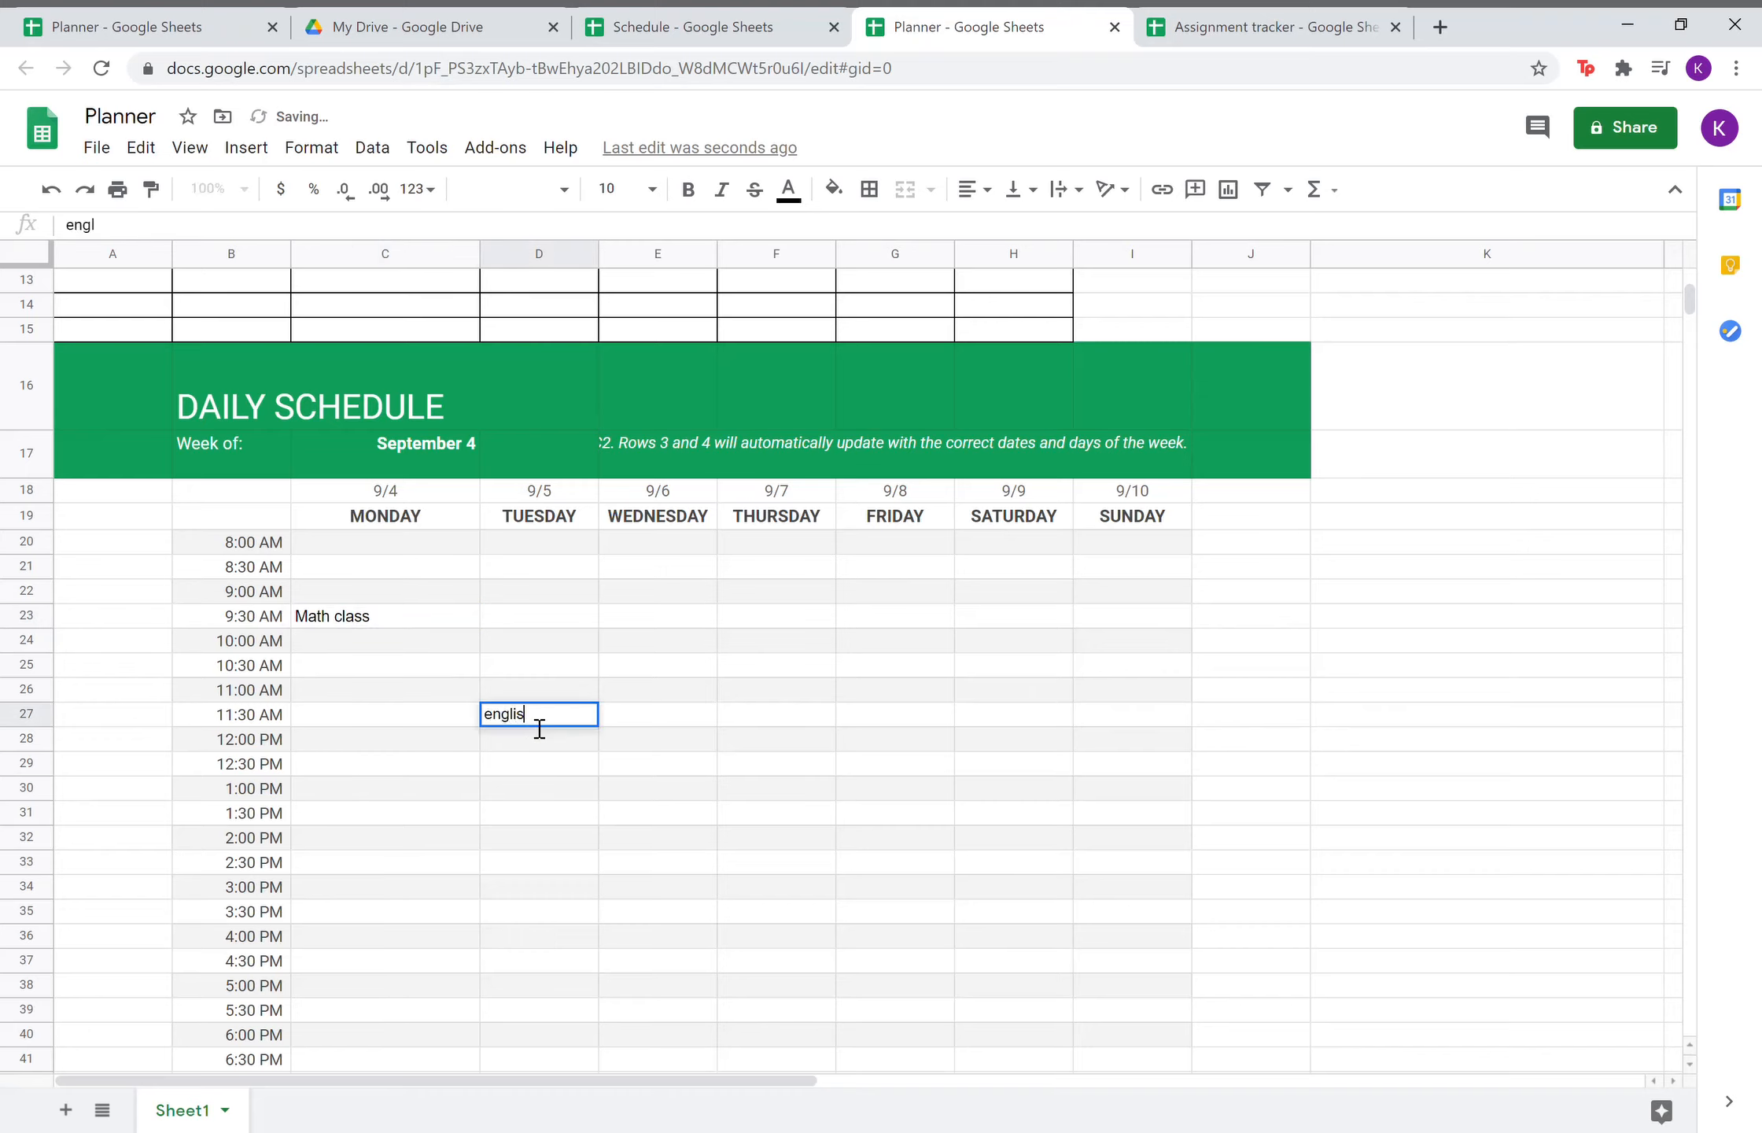
type("h class")
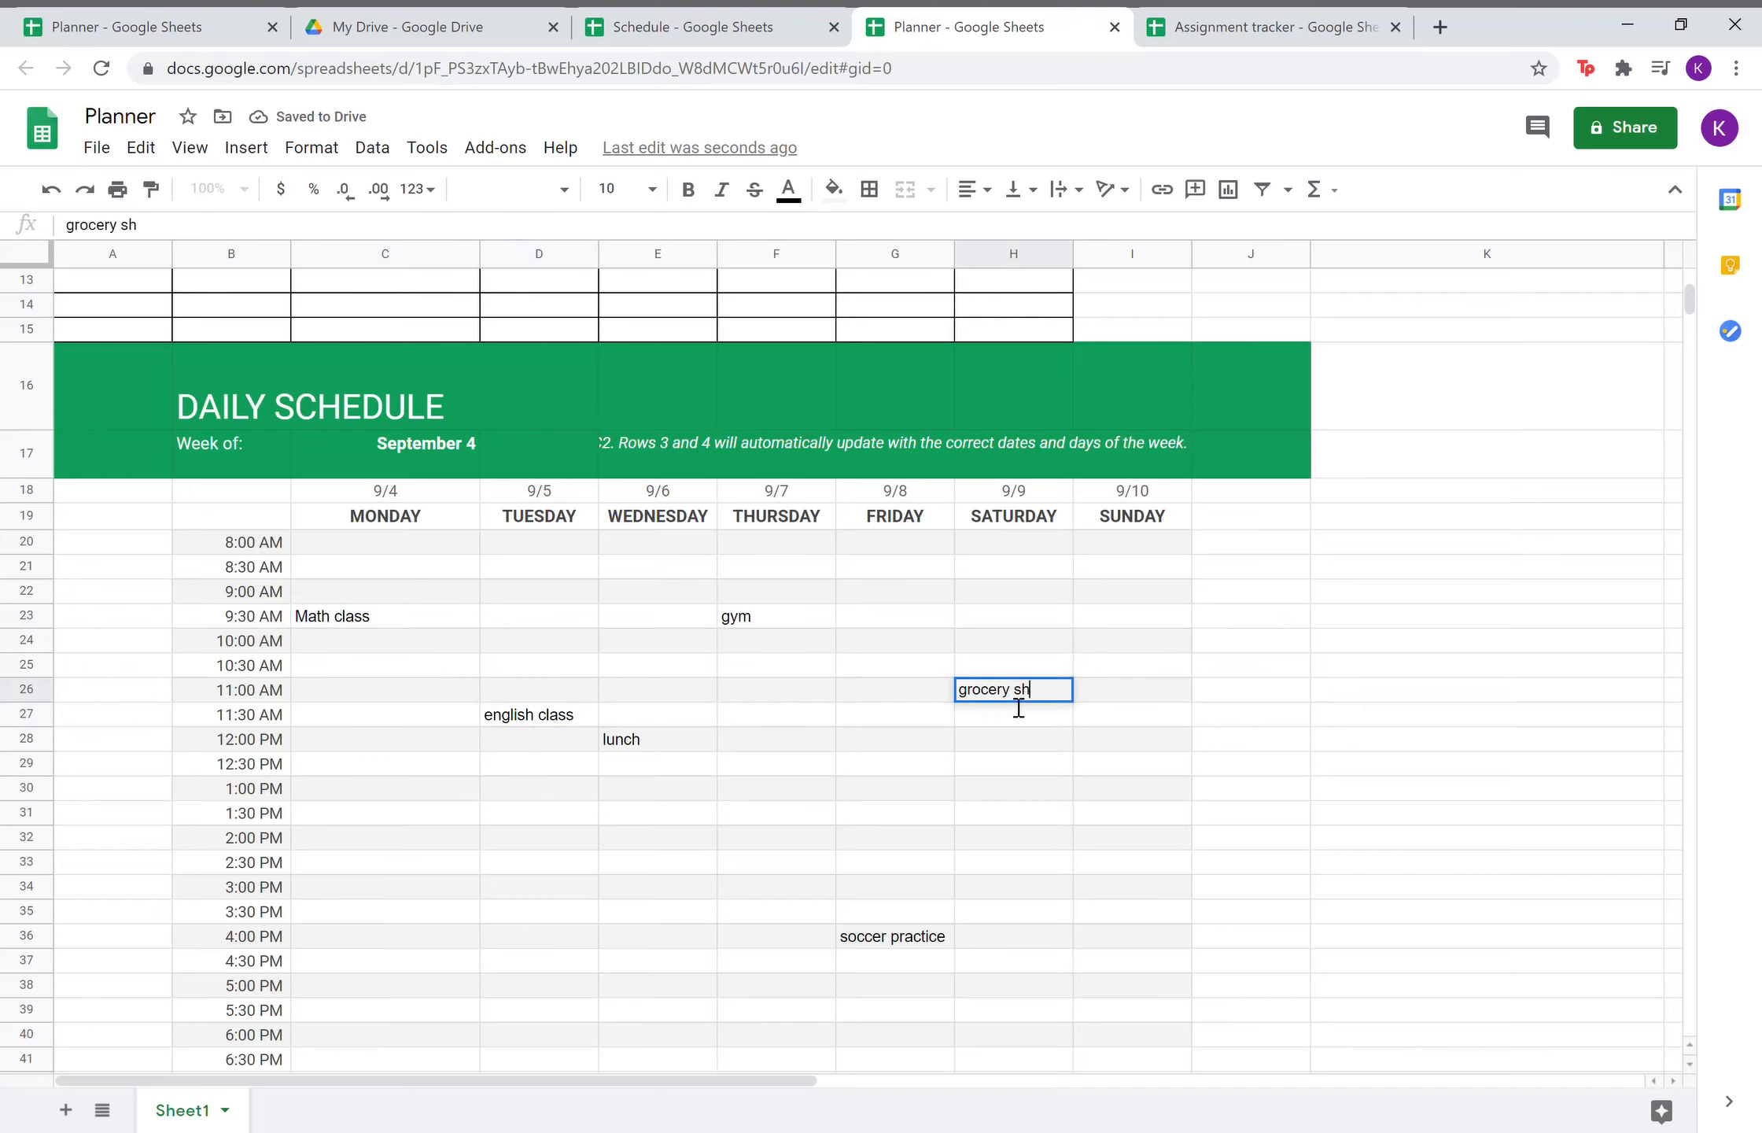
Add "lunch" on Wednesday at 12:00 PM, "gym" on Thursday at 9:30 AM, "soccer practice" on Friday at 4:00 PM and "grocery shopping" on Saturday at 11:00 AM.
type("opping")
left_click(1271, 699)
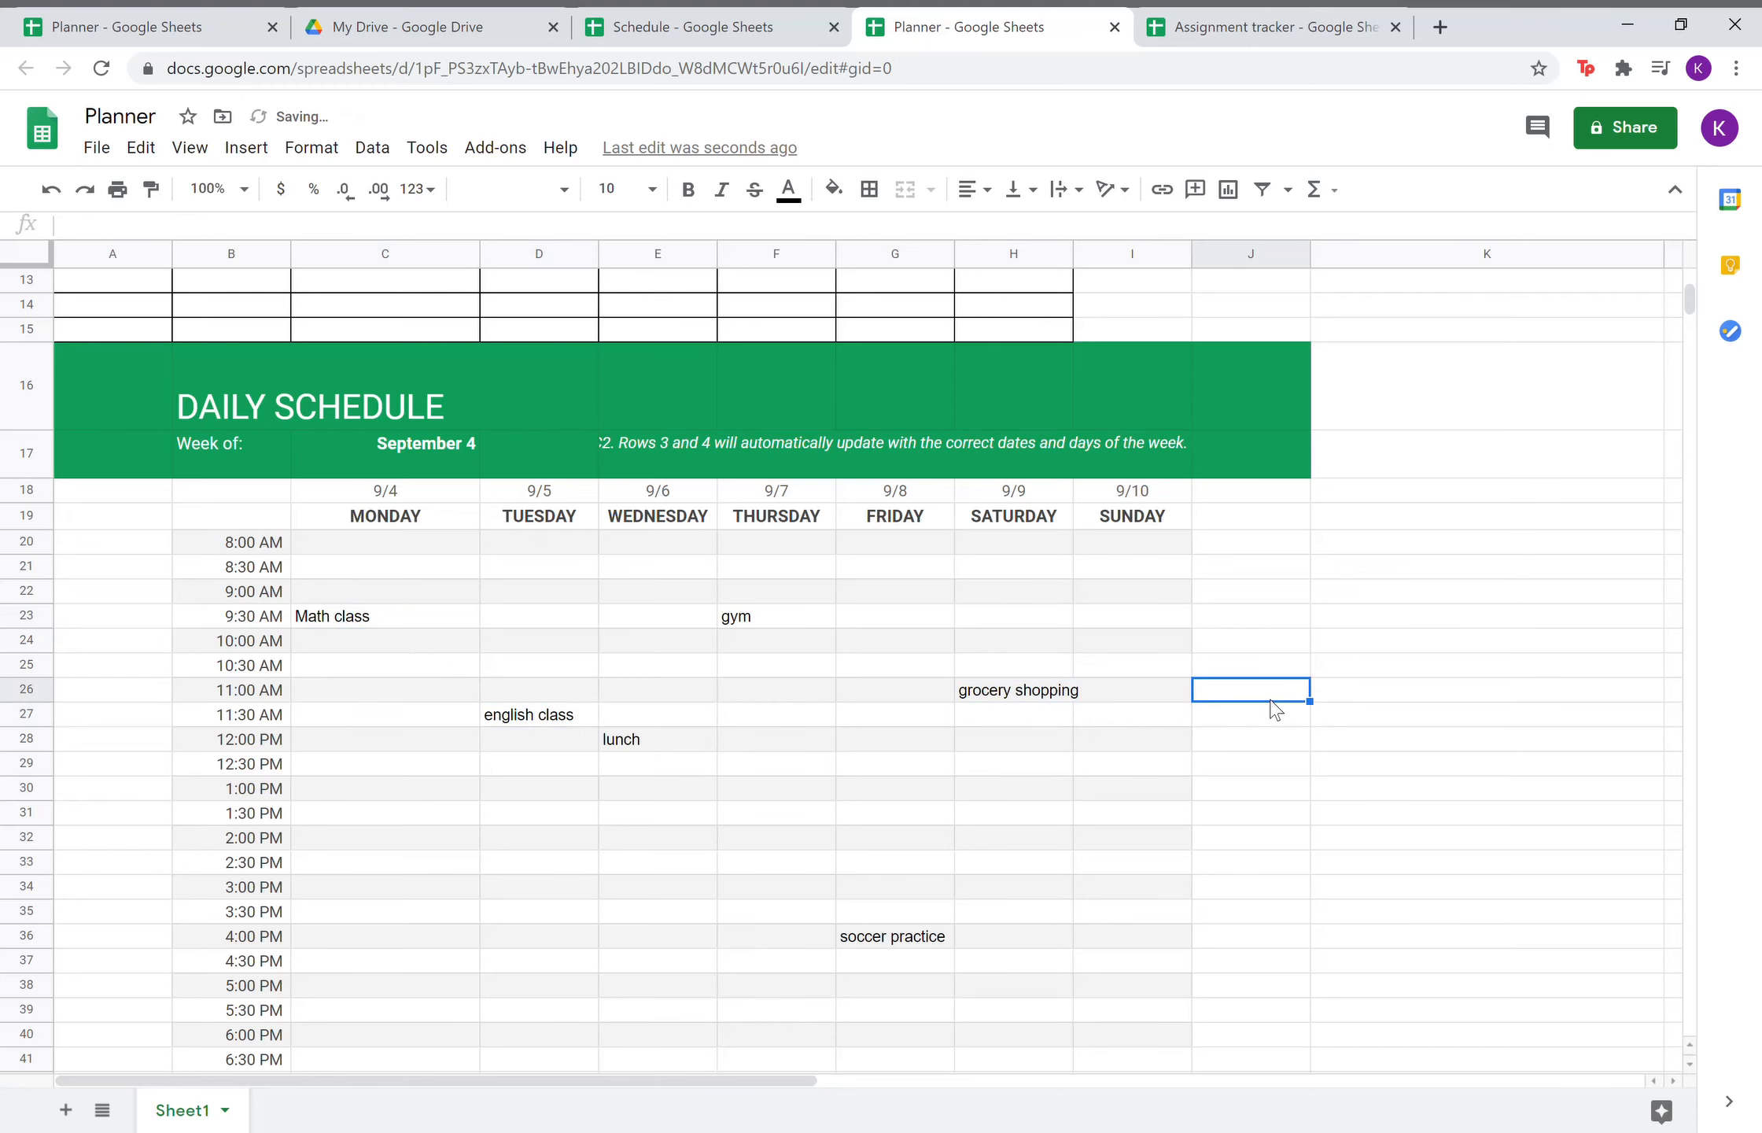
scroll(1275, 708, "up", 2)
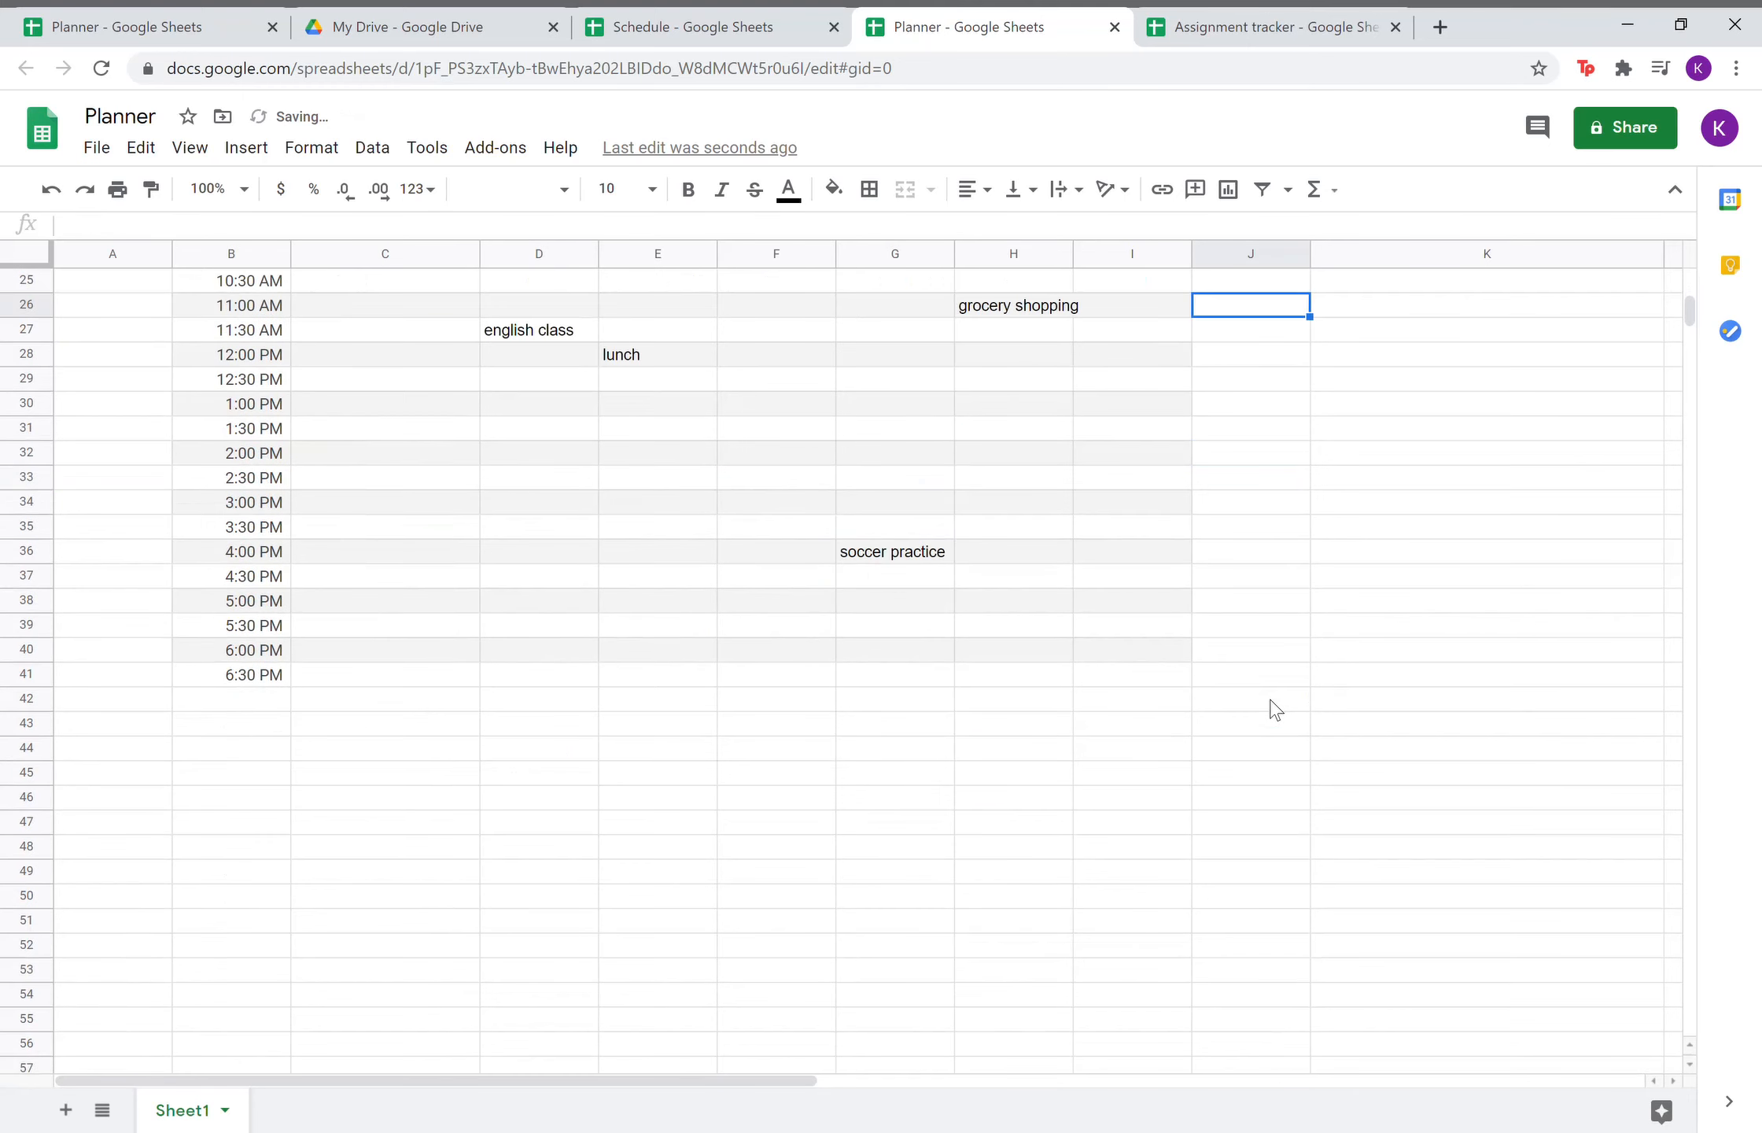
scroll(1275, 710, "up", 10)
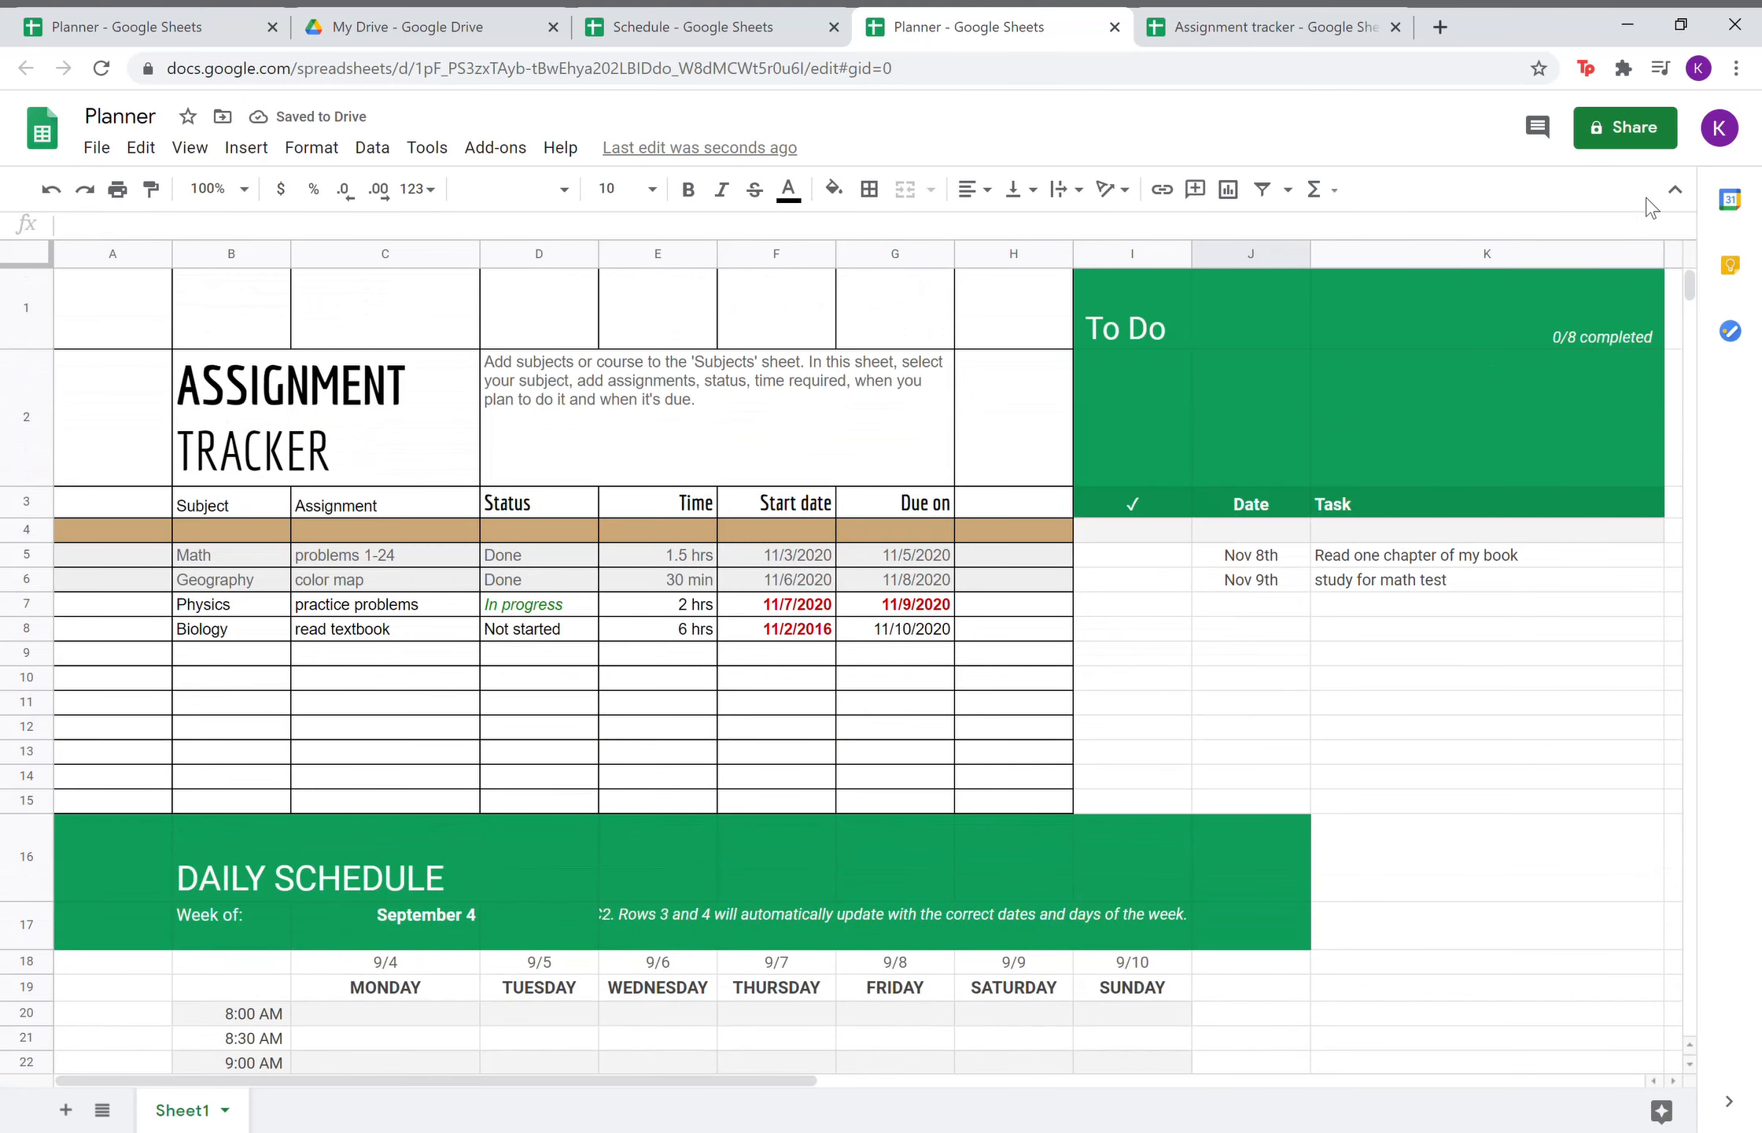